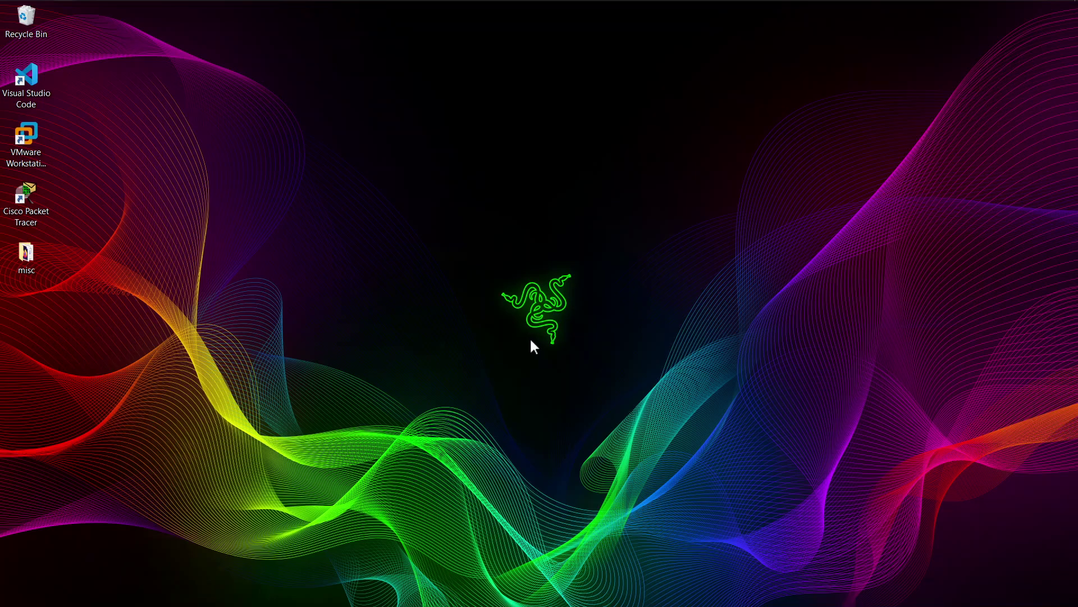
Step: Bring up Task View showing the open windows and the recent activity timeline
key("super+Tab")
Step: Bring the MAY-JUNE 2018 practical PDF forward and read page 1's candidate instructions
left_click(403, 169)
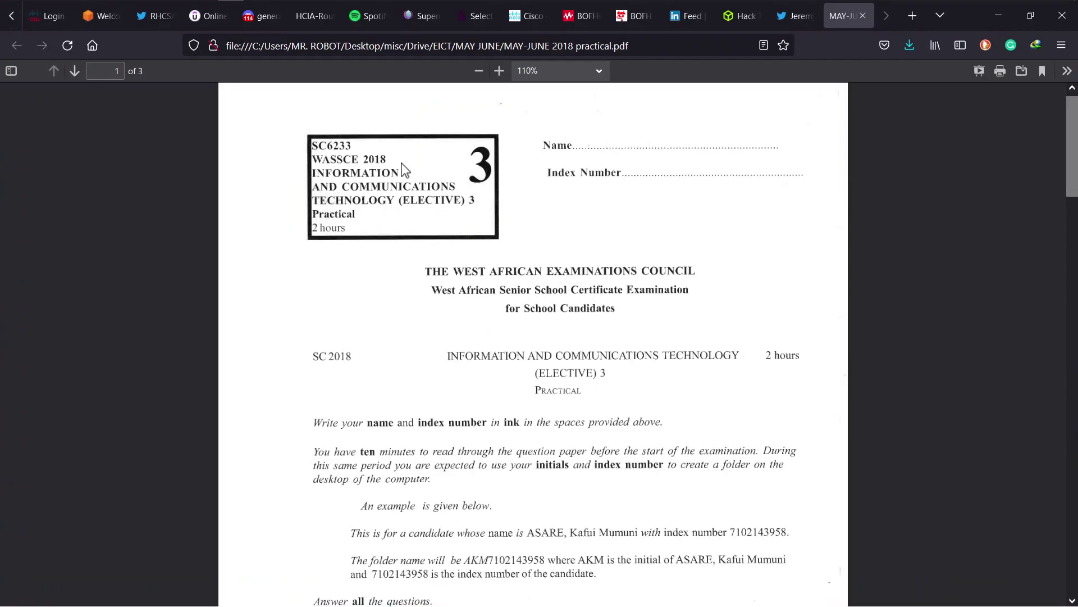
scroll(404, 168, "down", 3)
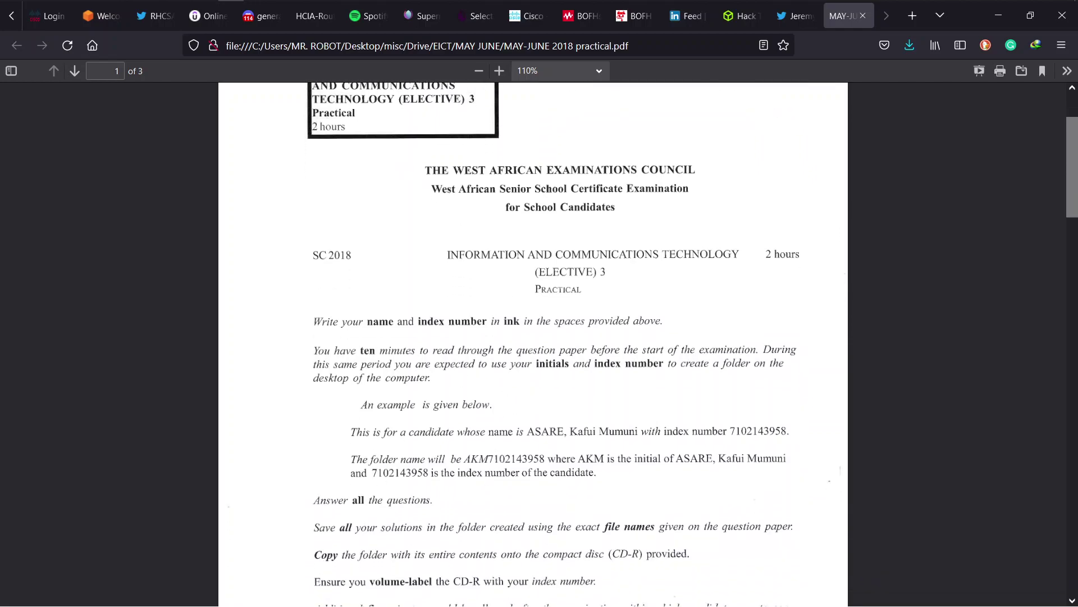
scroll(495, 448, "down", 5)
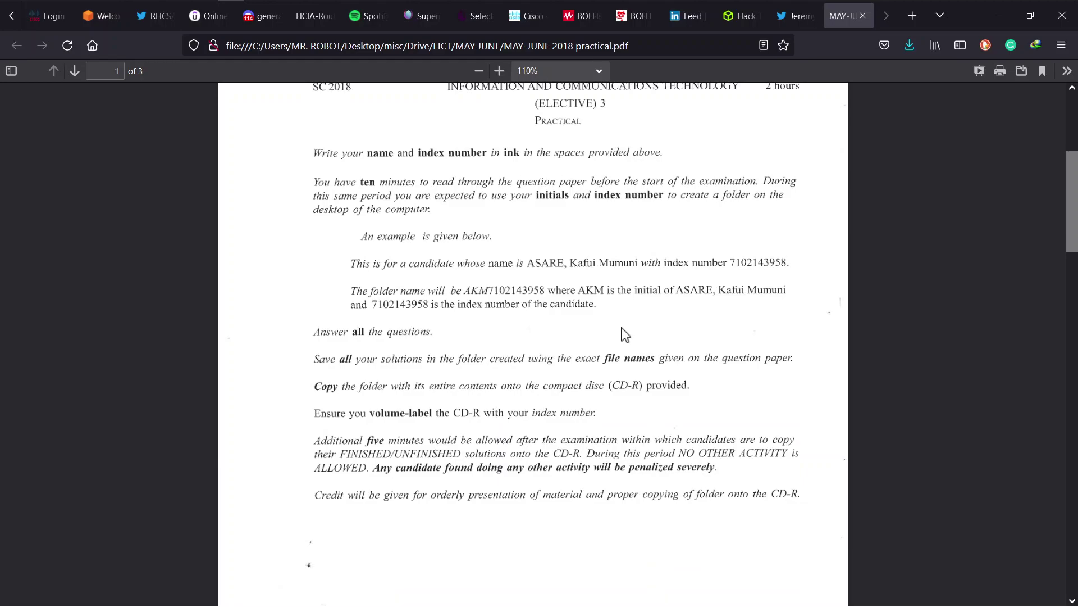
Step: Minimize Firefox and create a desktop folder named with the candidate's index number
left_click(996, 18)
right_click(446, 227)
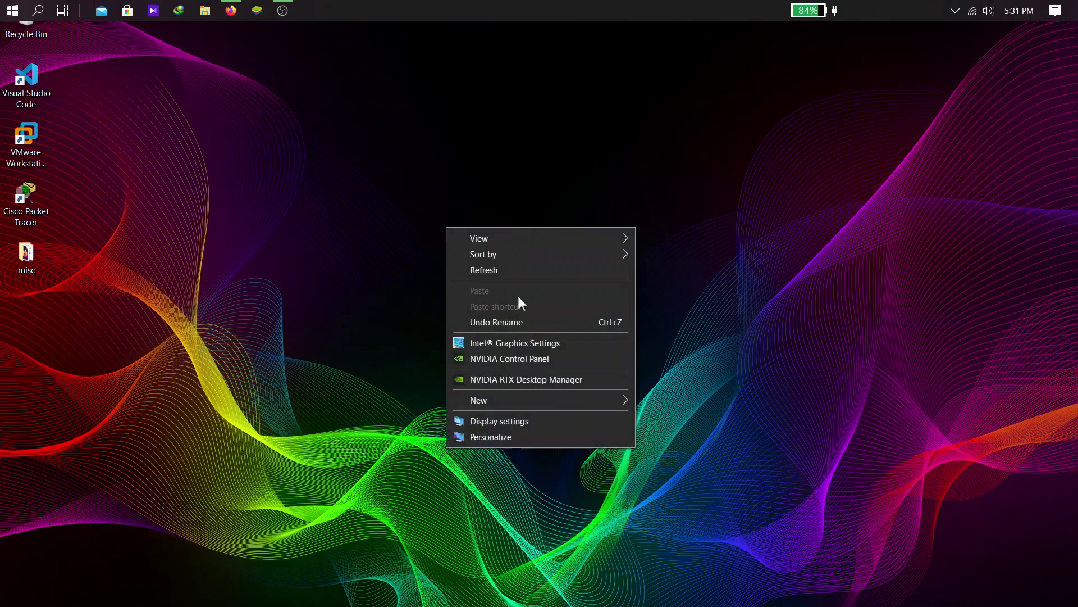
mouse_move(611, 400)
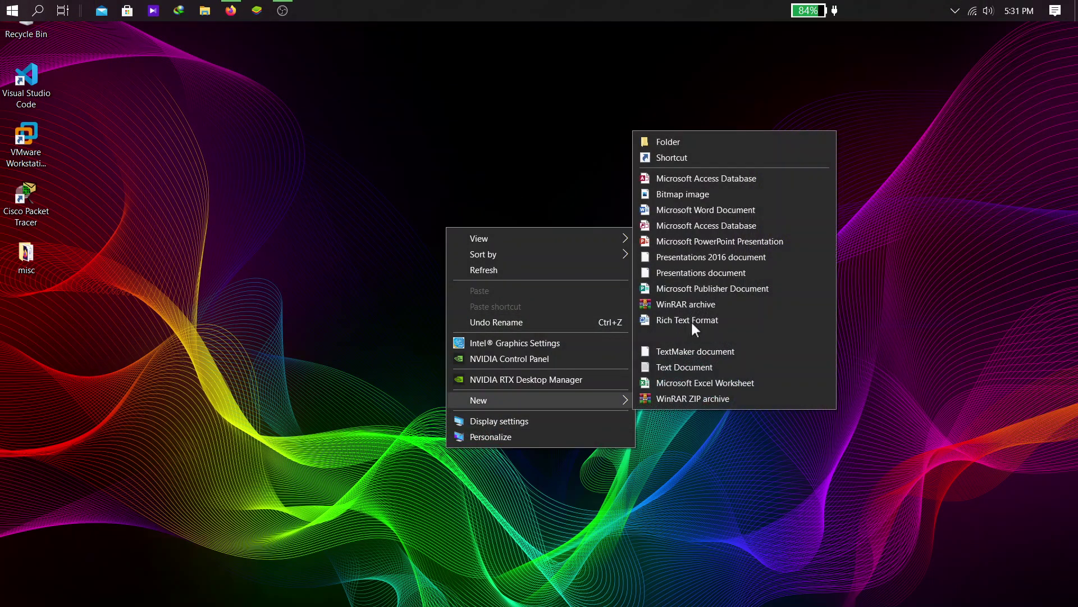
left_click(659, 144)
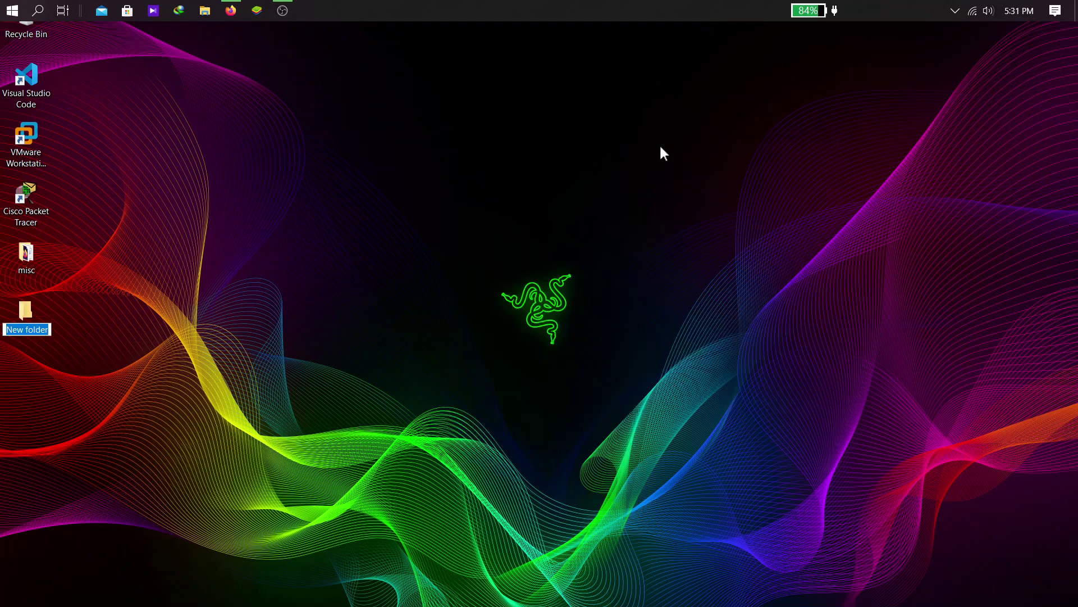
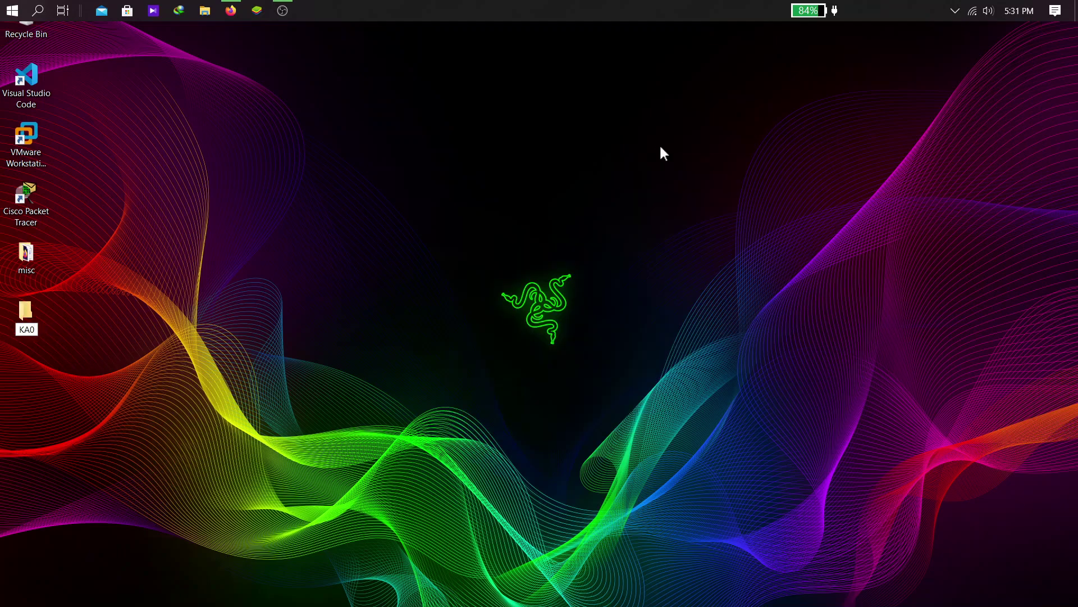
key("BackSpace")
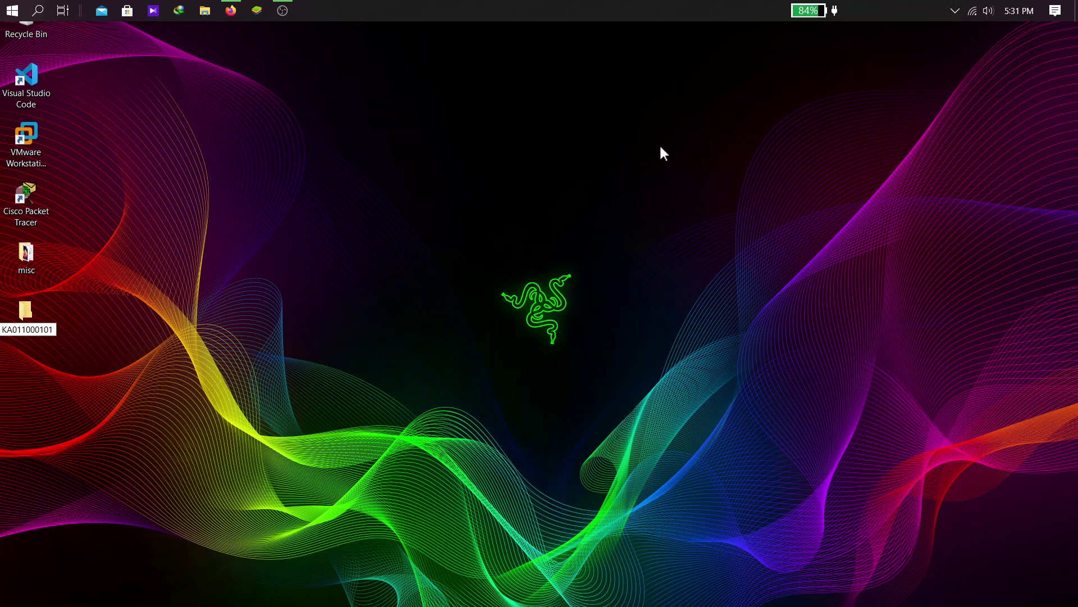
key("Return")
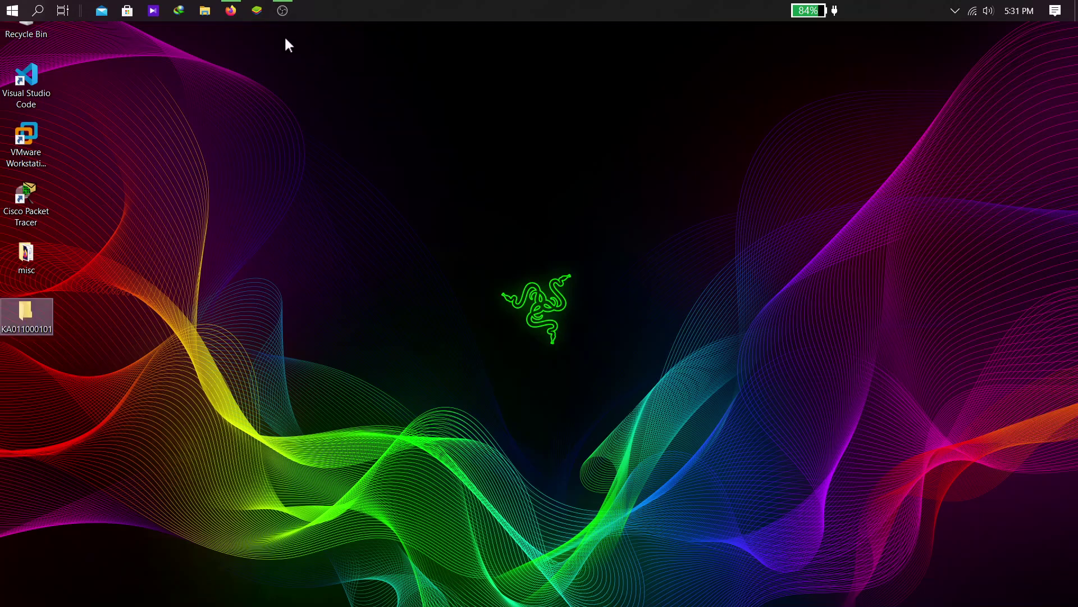
Step: Show Question 2's MOCK database task on page 2 at 130% zoom
left_click(231, 11)
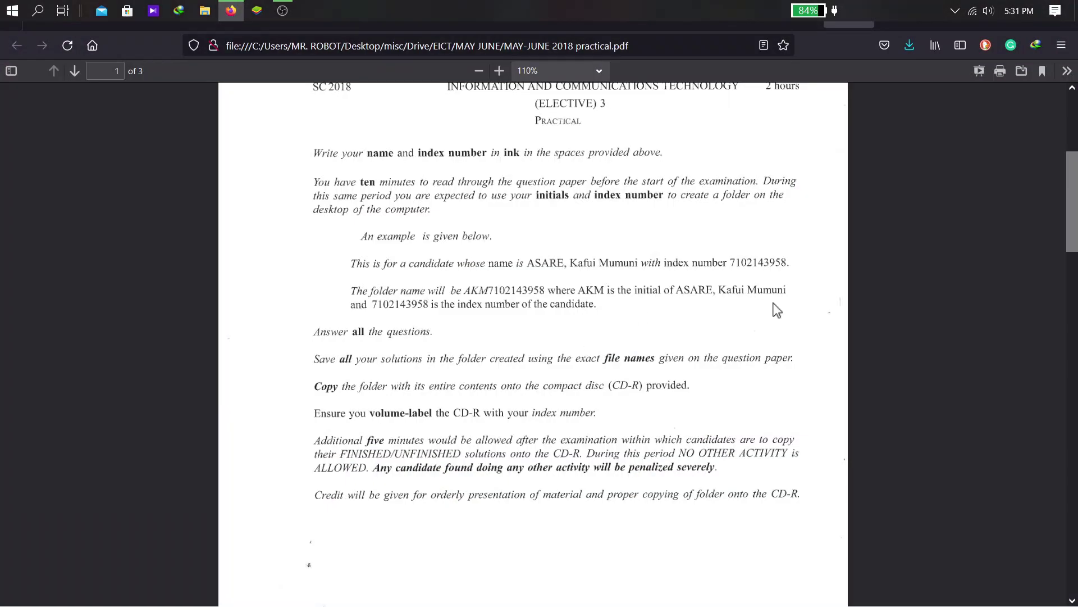
left_click_drag(1066, 211, 1073, 377)
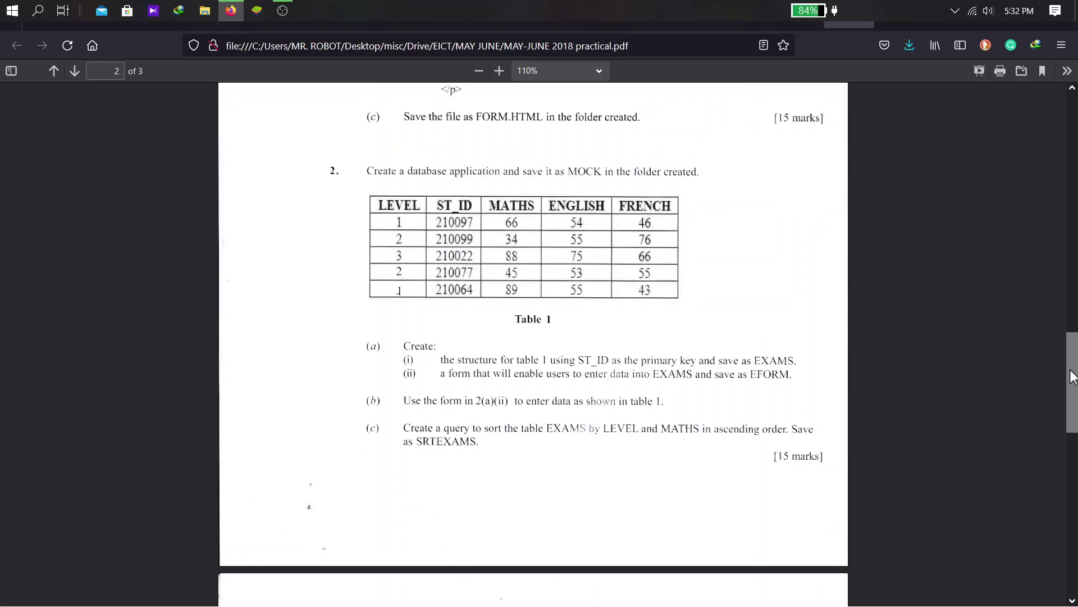
key("ctrl+plus")
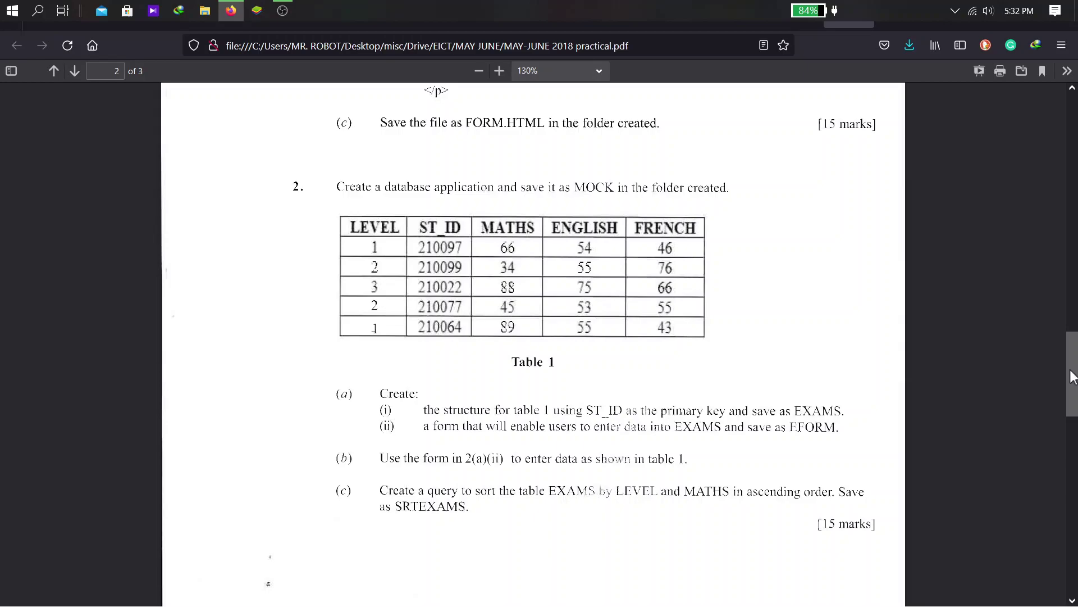
key("super")
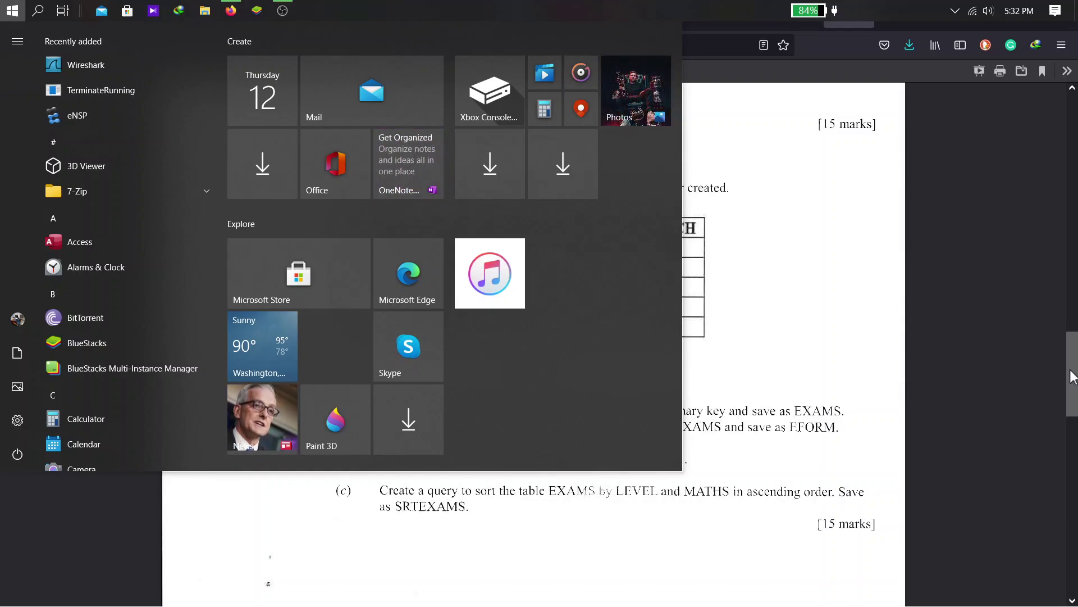
Step: Launch Access and snap it to the left half, with the exam PDF on the right
type("ACC")
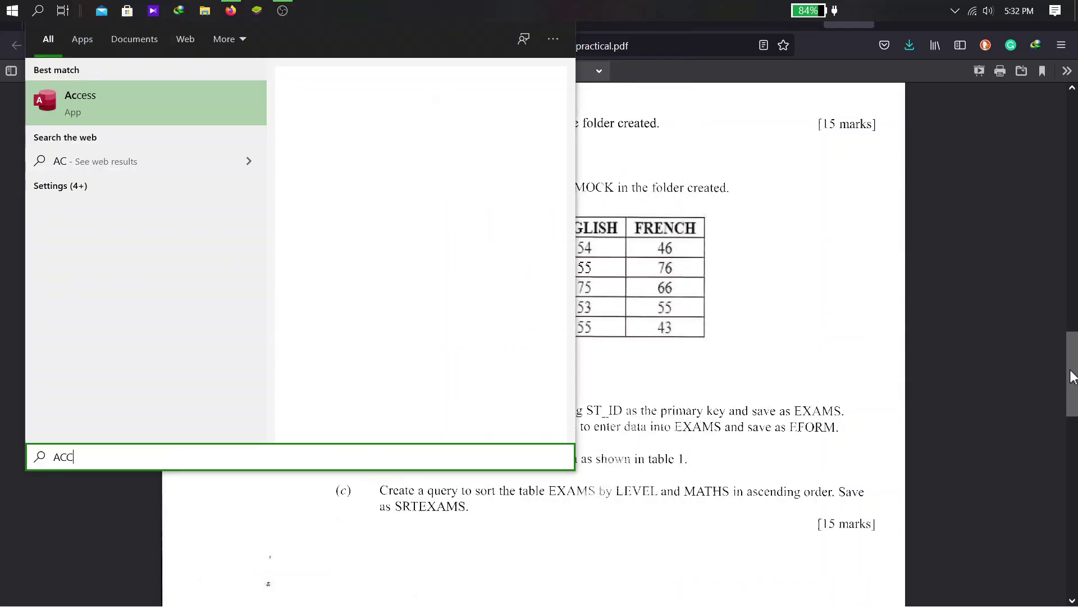
key("Return")
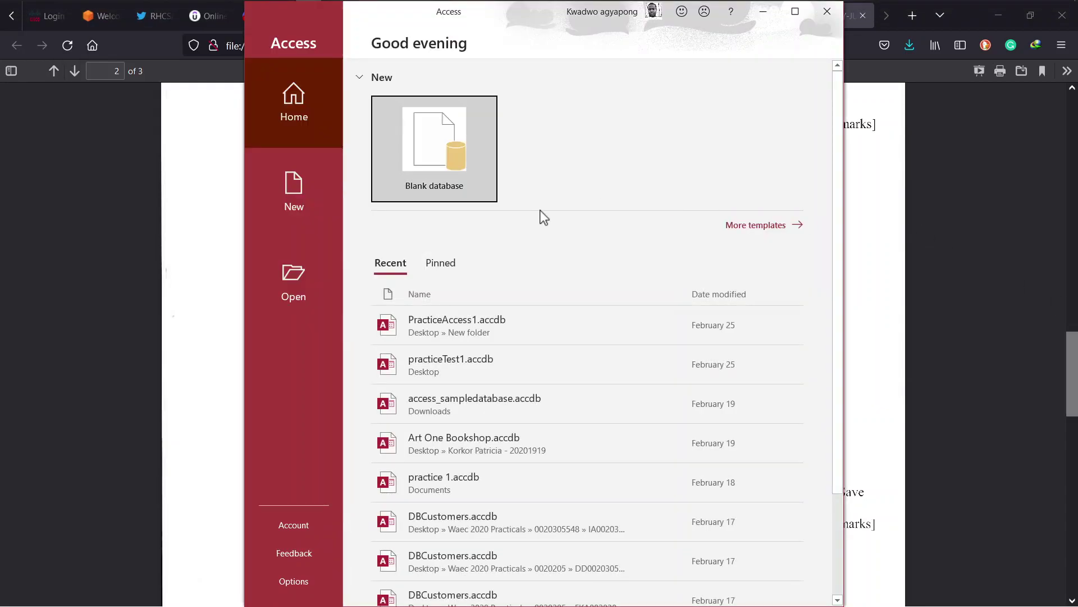
key("super+Tab")
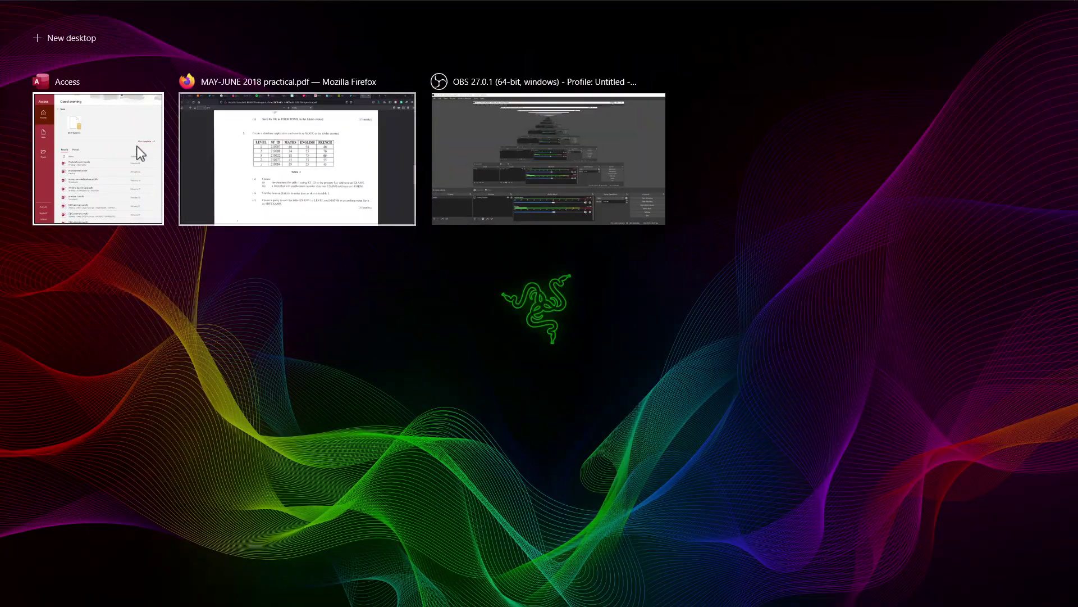
right_click(113, 146)
left_click(137, 156)
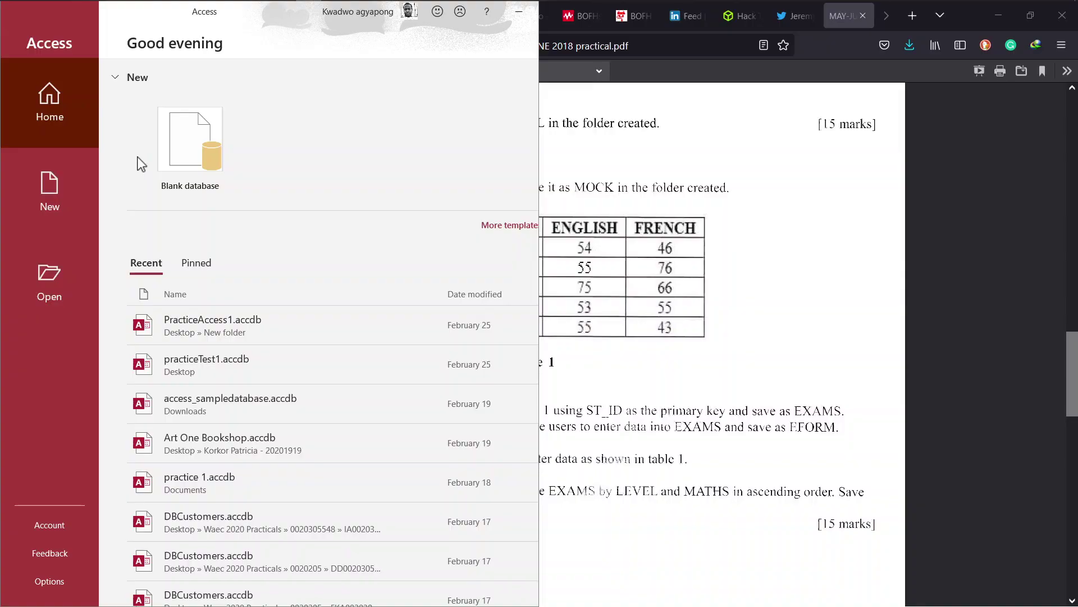
left_click(690, 210)
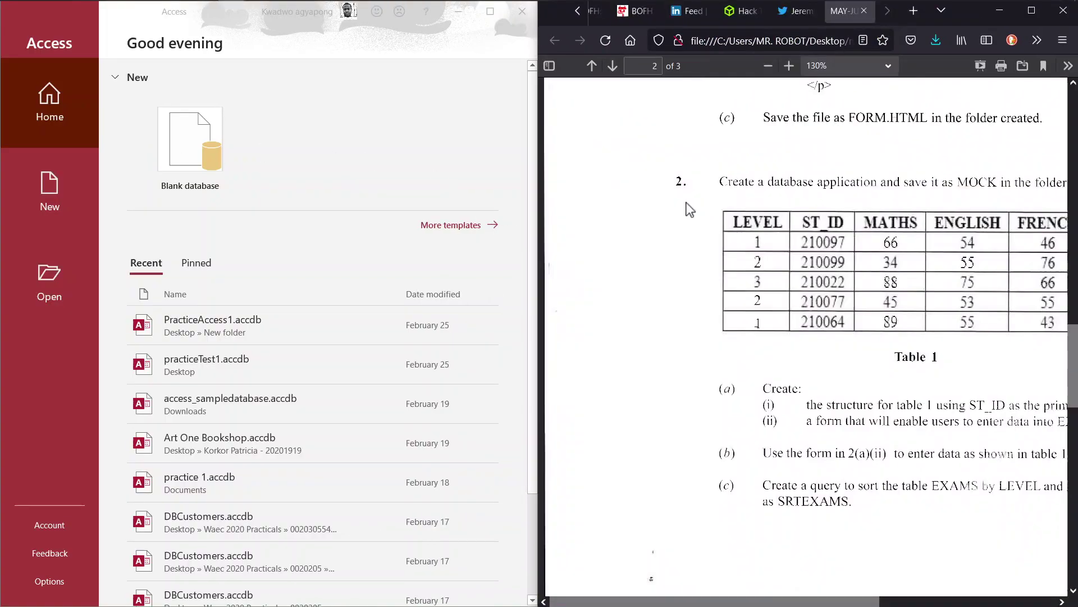
left_click(195, 151)
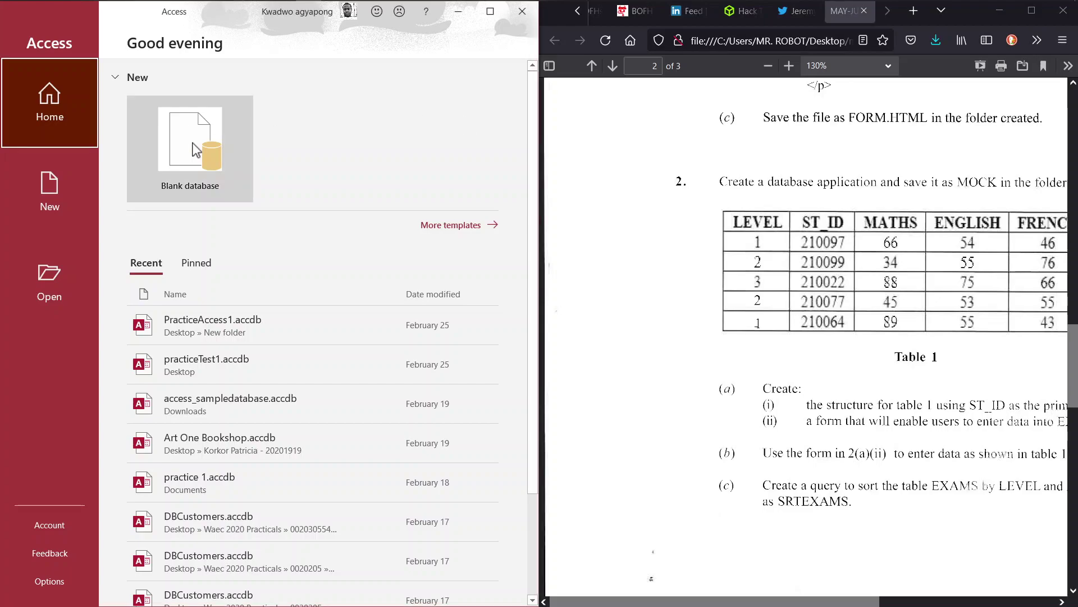
Step: Name the blank database MOCK and set its location to the candidate's Desktop folder
left_click(195, 151)
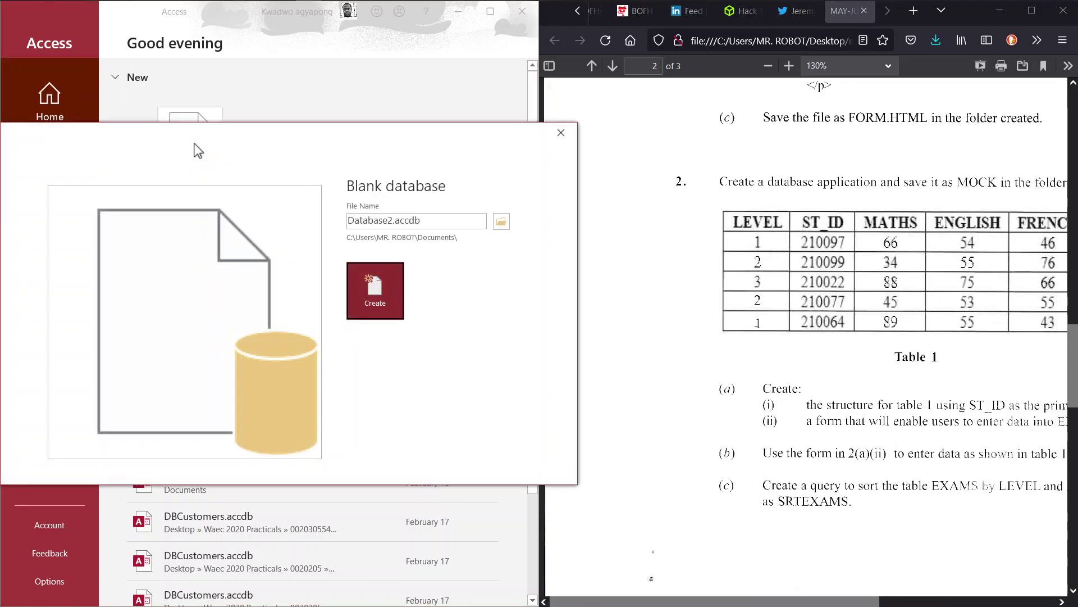
double_click(464, 220)
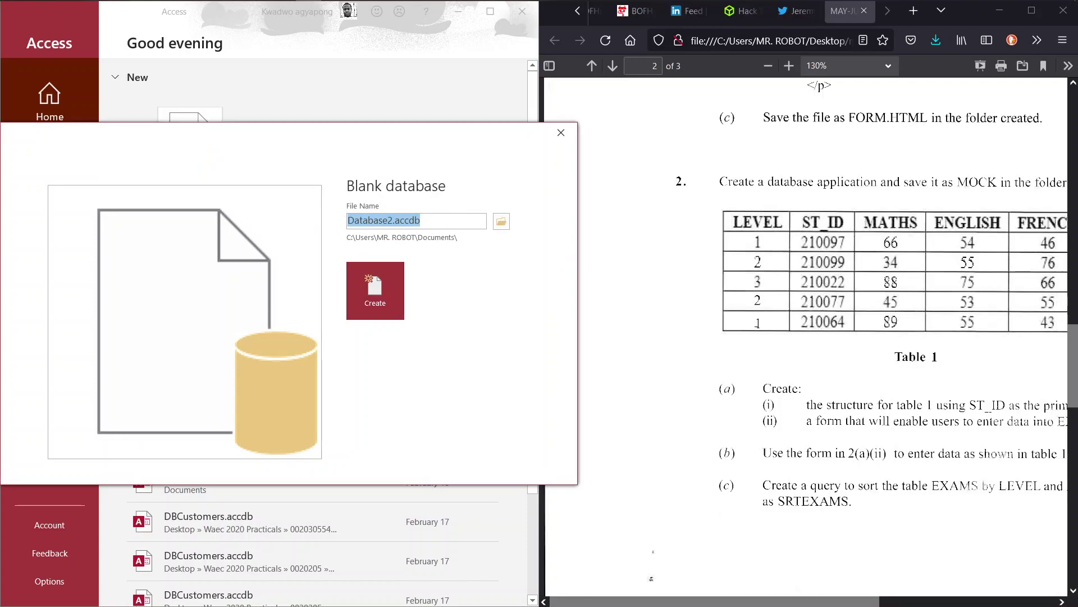
type("MOCK")
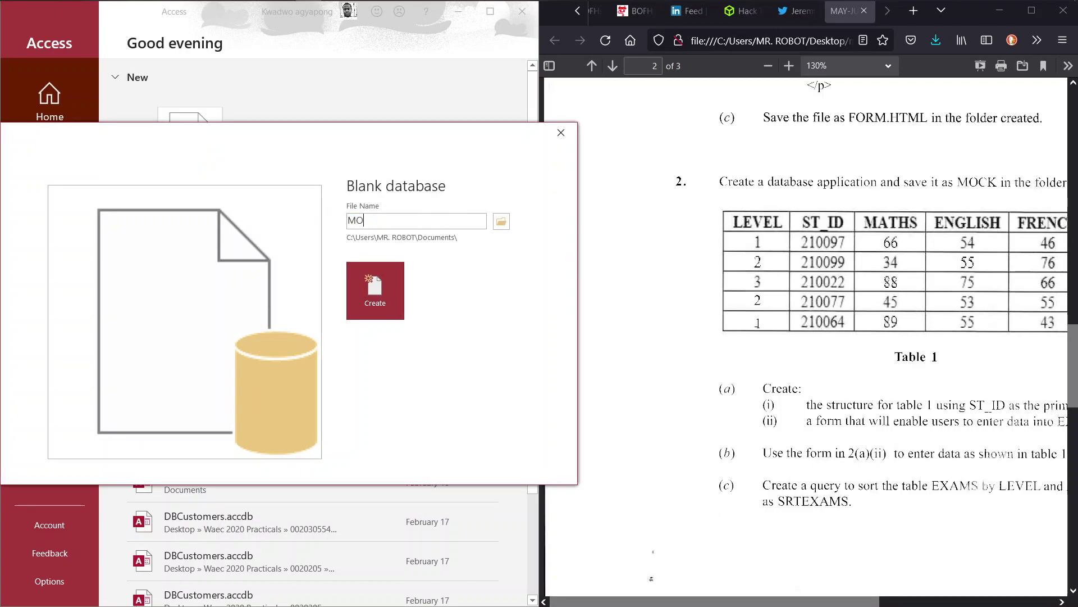
left_click(502, 221)
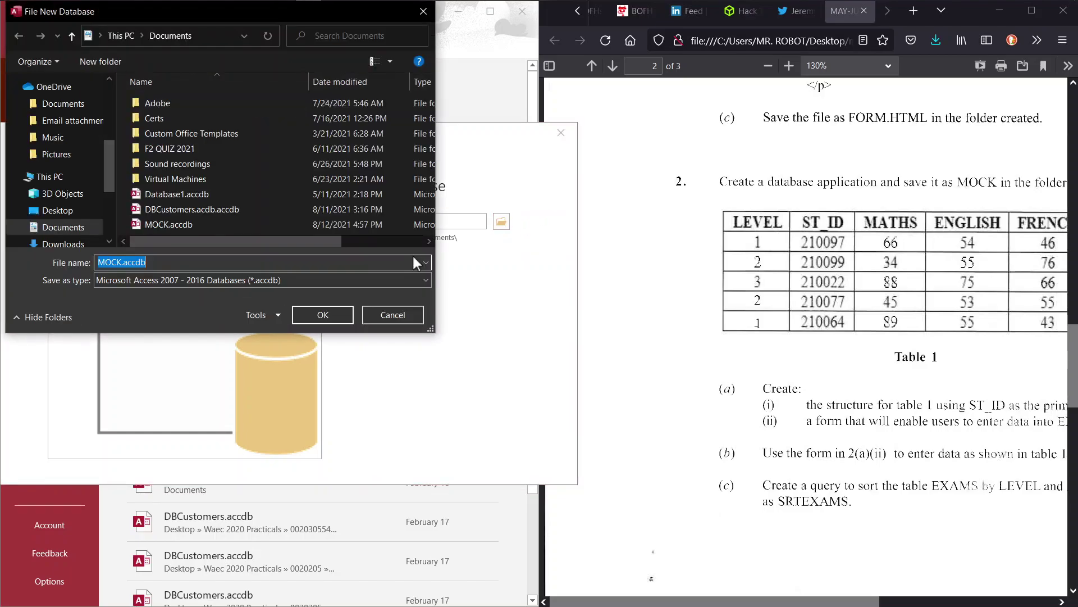
left_click(51, 211)
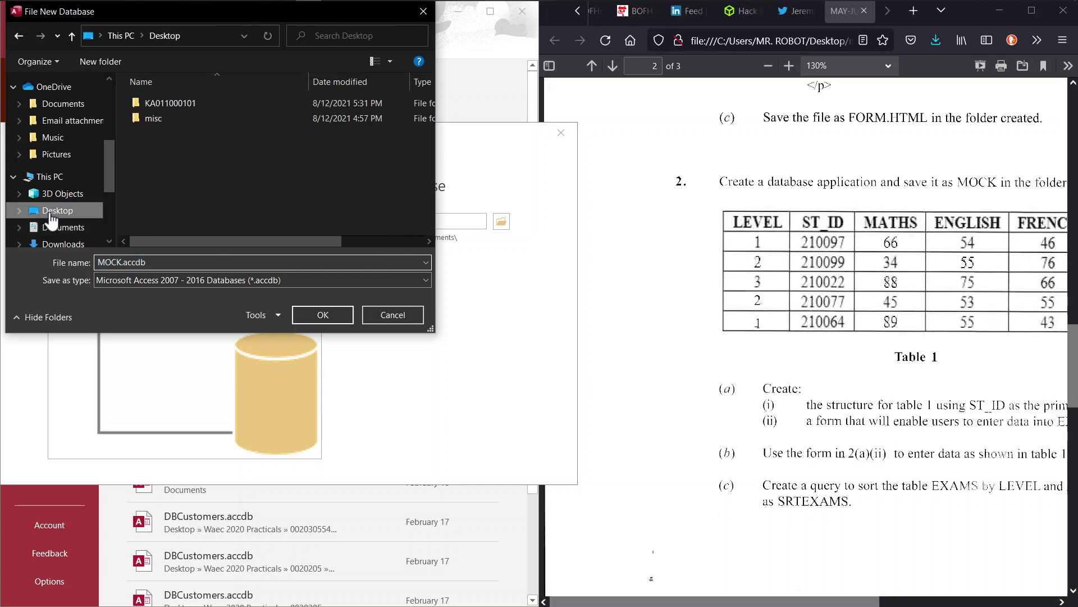
left_click(315, 314)
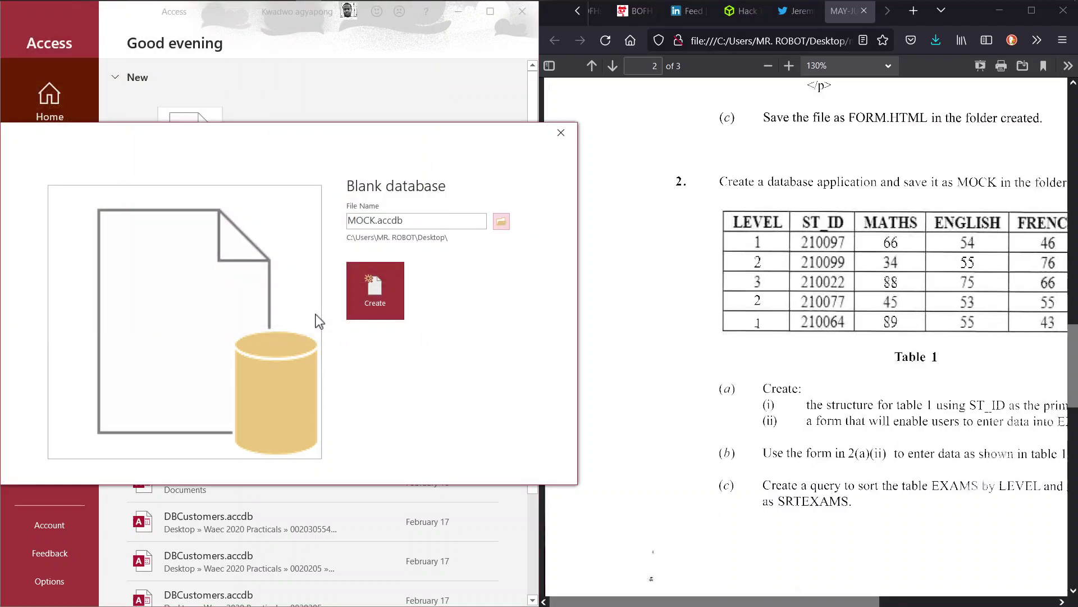
left_click(501, 221)
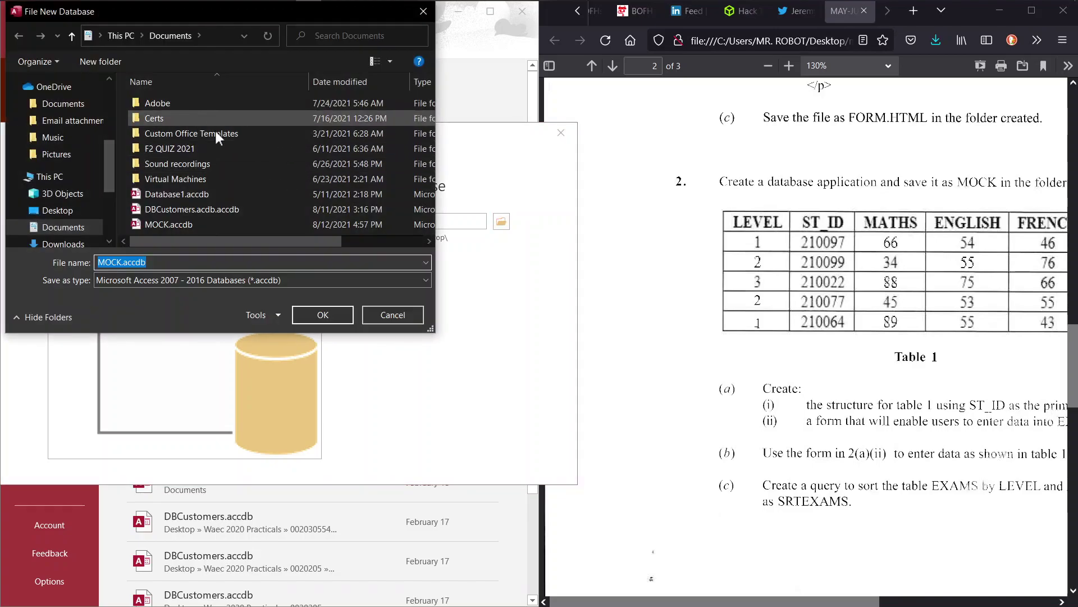
left_click(51, 210)
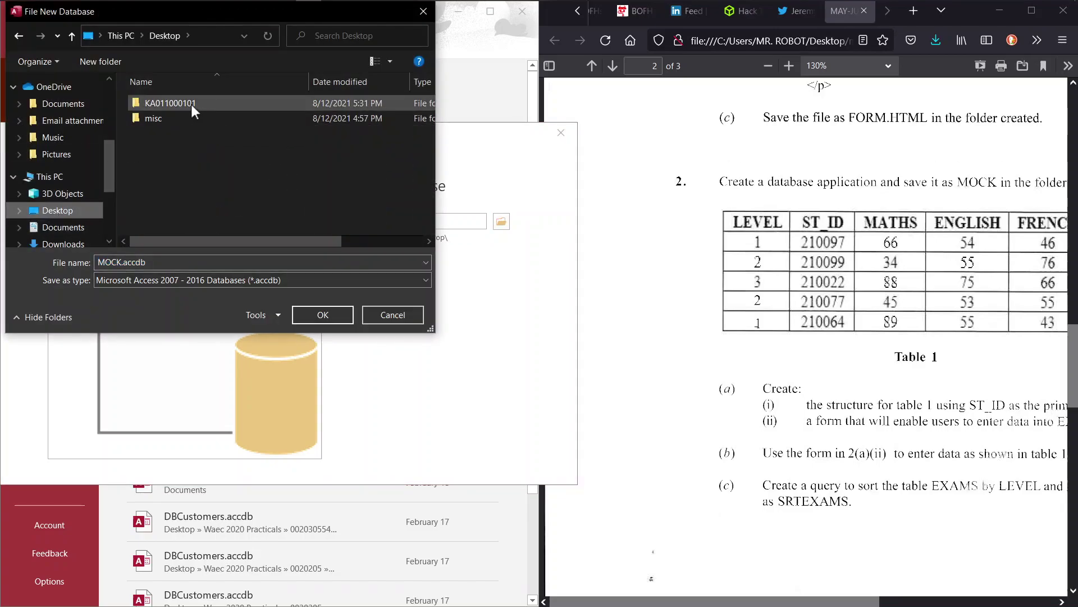
left_click(191, 103)
double_click(191, 104)
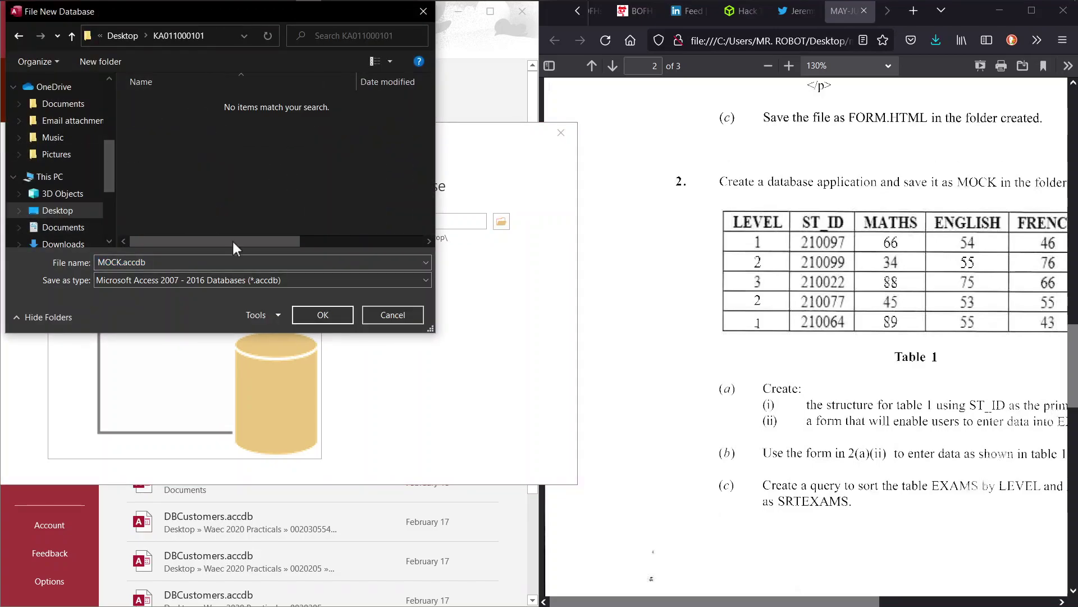
left_click(331, 313)
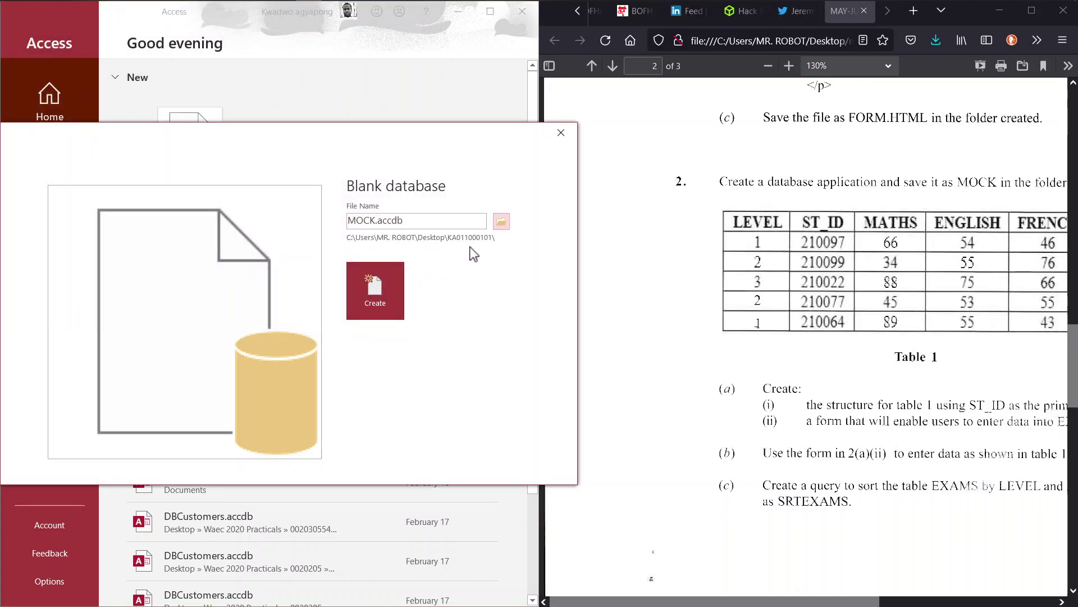
Step: Create the MOCK database and dismiss the Updates Available notice
left_click(366, 290)
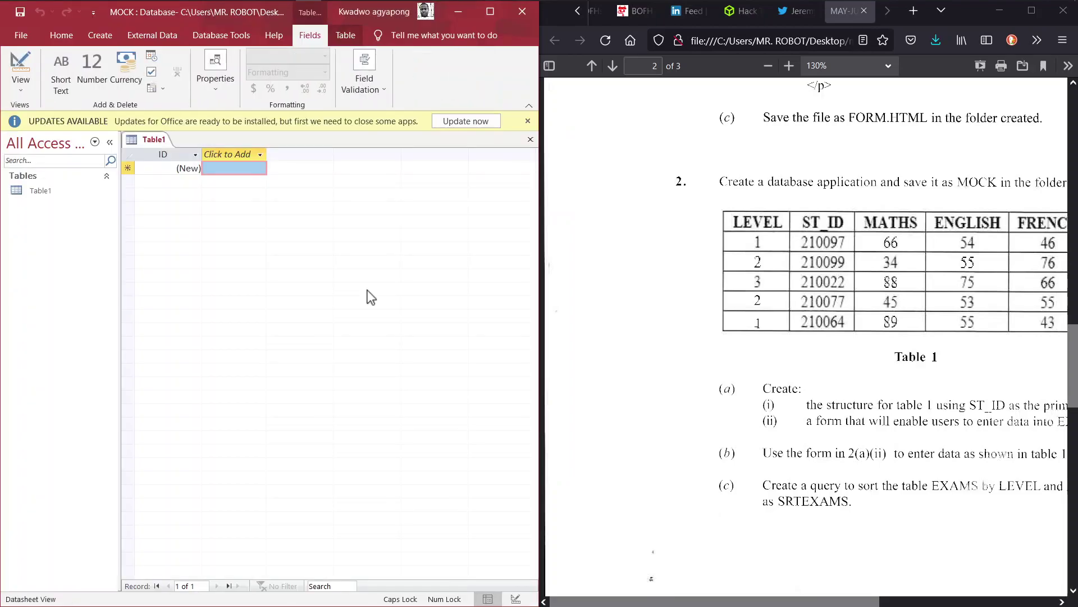
left_click(528, 121)
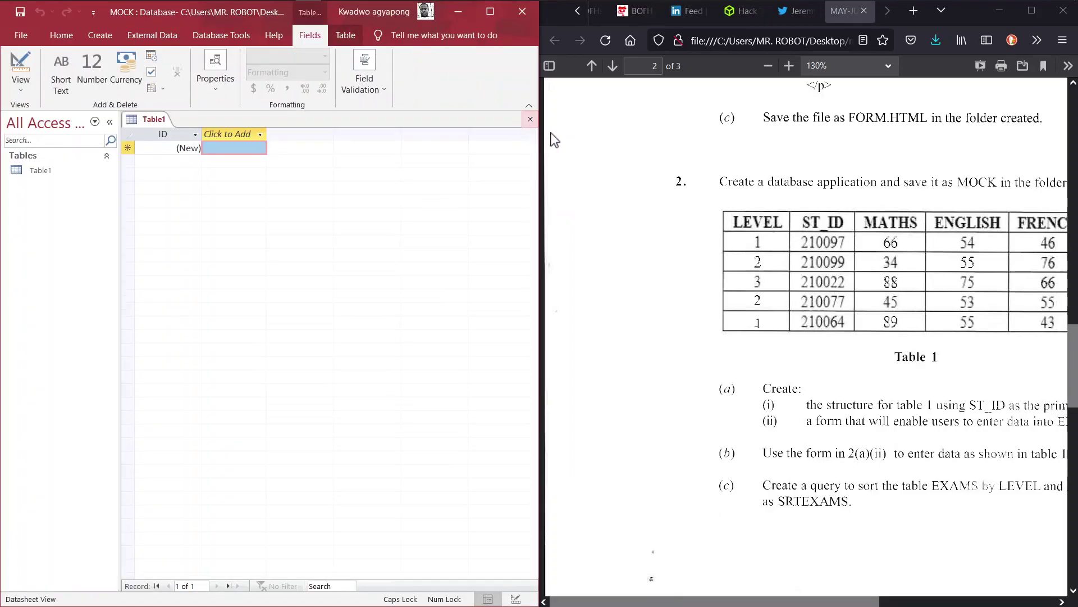
left_click(739, 313)
Step: Review Question 2 in the exam paper, zooming in and back out to see it whole
scroll(709, 302, "right", 2)
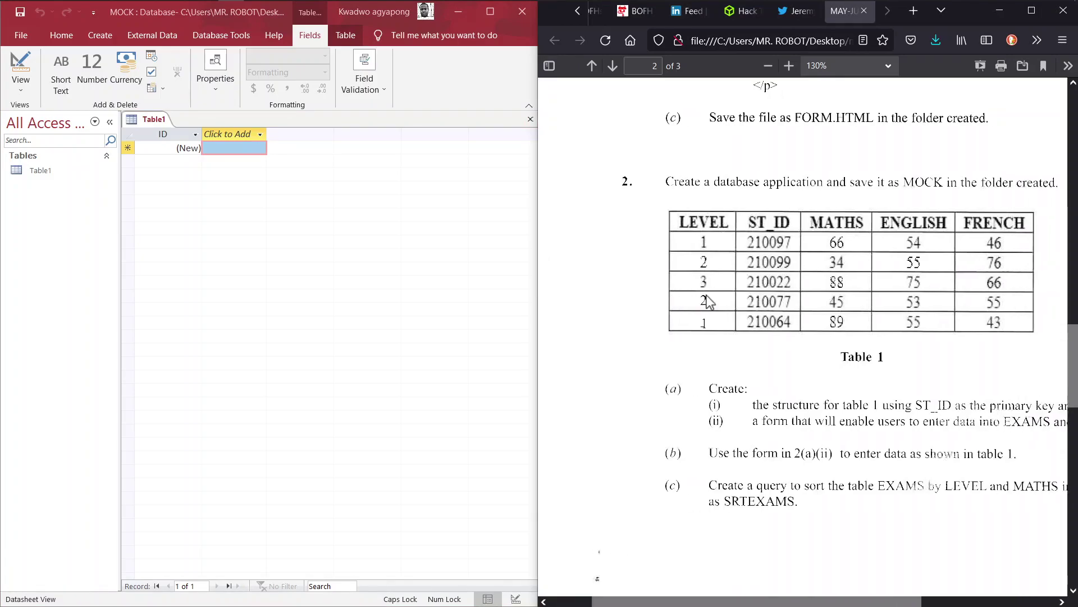
scroll(709, 302, "right", 3)
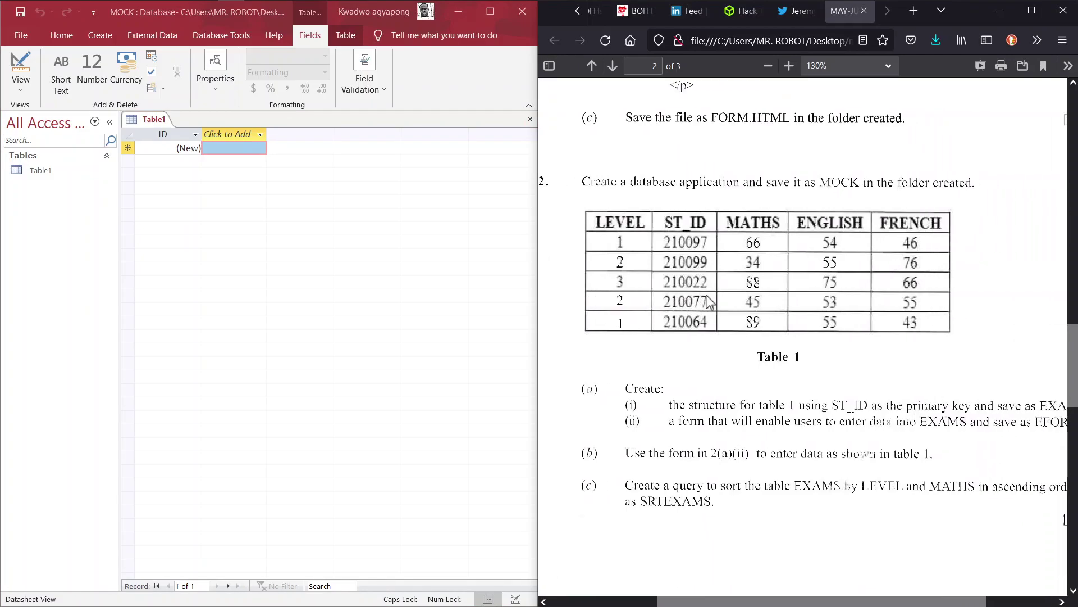
key("ctrl+plus")
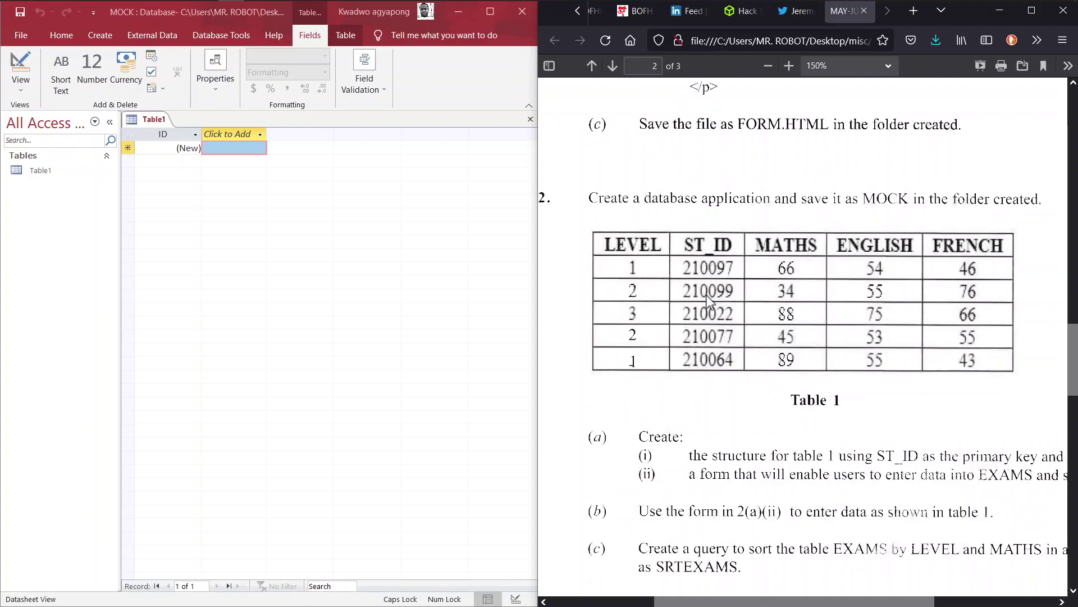
key("shift+F10")
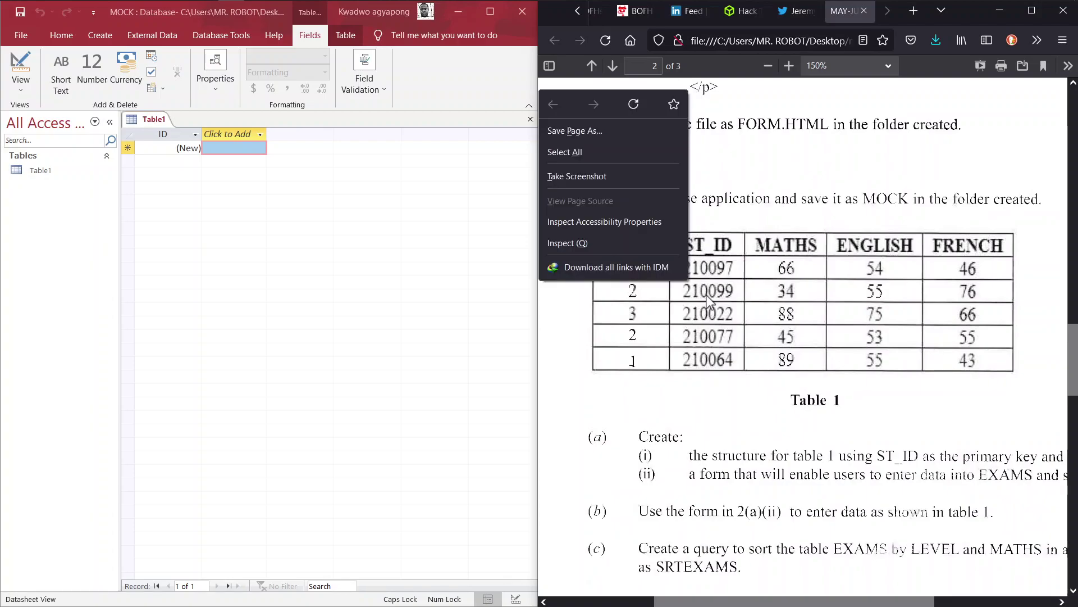
key("Escape")
key("ctrl+minus")
key("ctrl+minus")
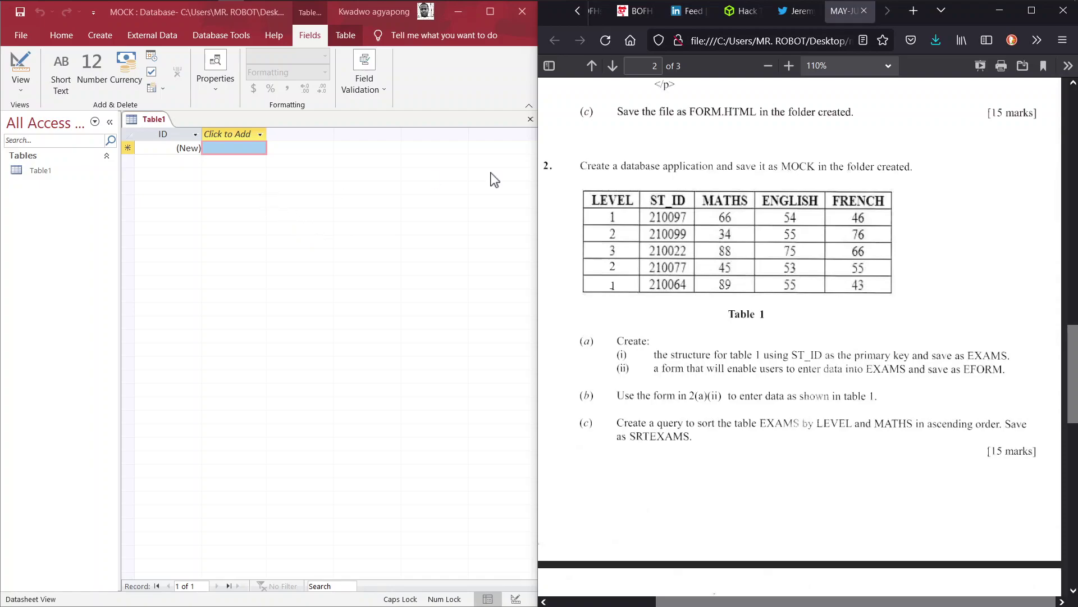
left_click(20, 89)
left_click(19, 89)
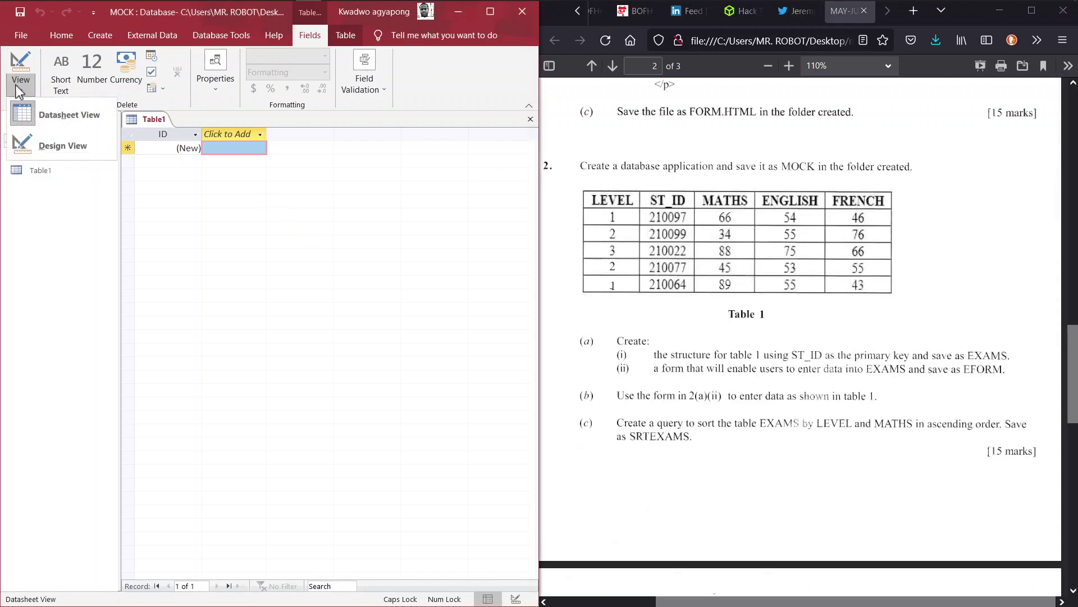
Step: Switch Table1 to Design View, saving it under the name EXAMS
left_click(44, 140)
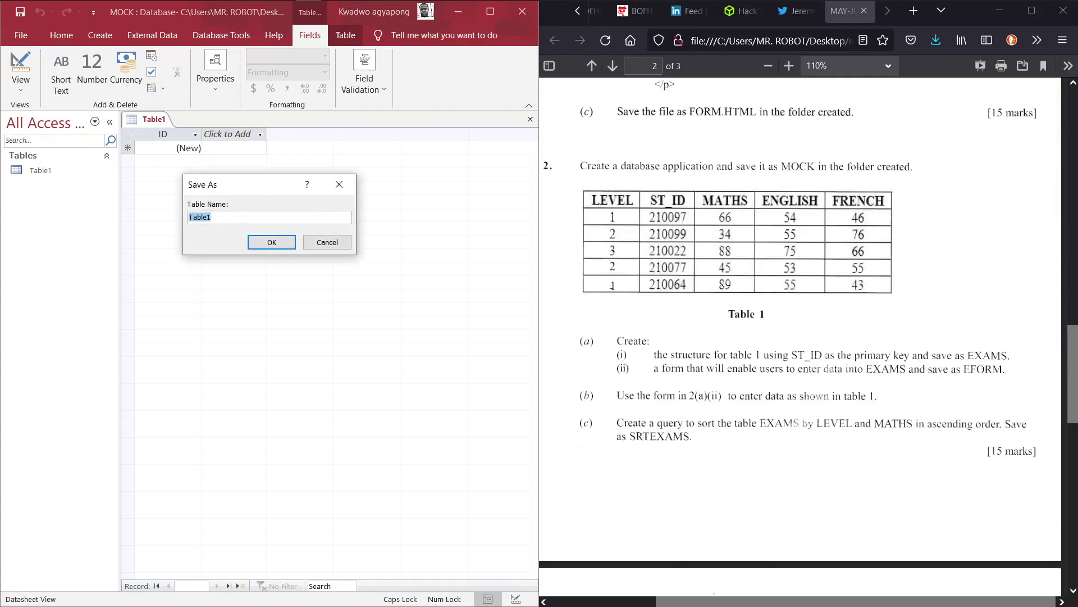
key("Caps_Lock")
key("Caps_Lock")
type("EXAMS")
left_click(267, 243)
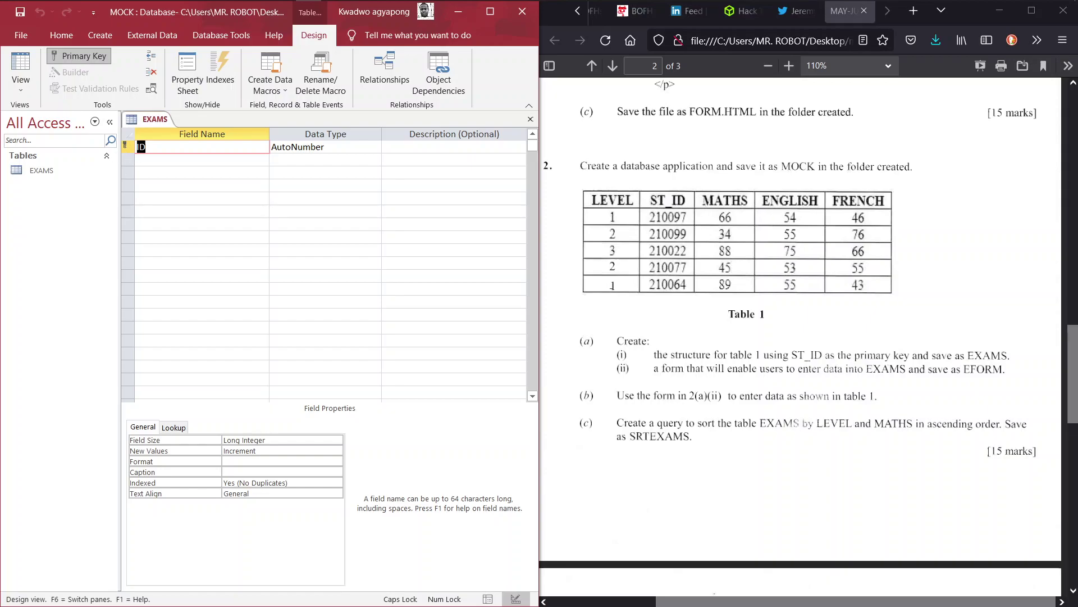
Step: Add the LEVEL and ST_ID fields, both with the Number data type
type("LEVEL")
key("Tab")
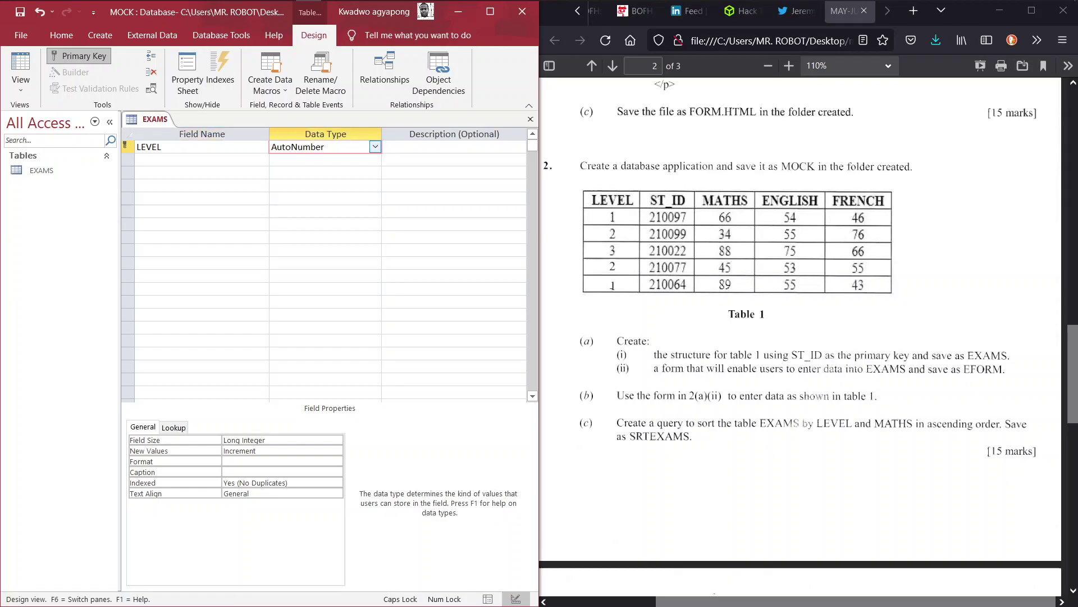
left_click(374, 146)
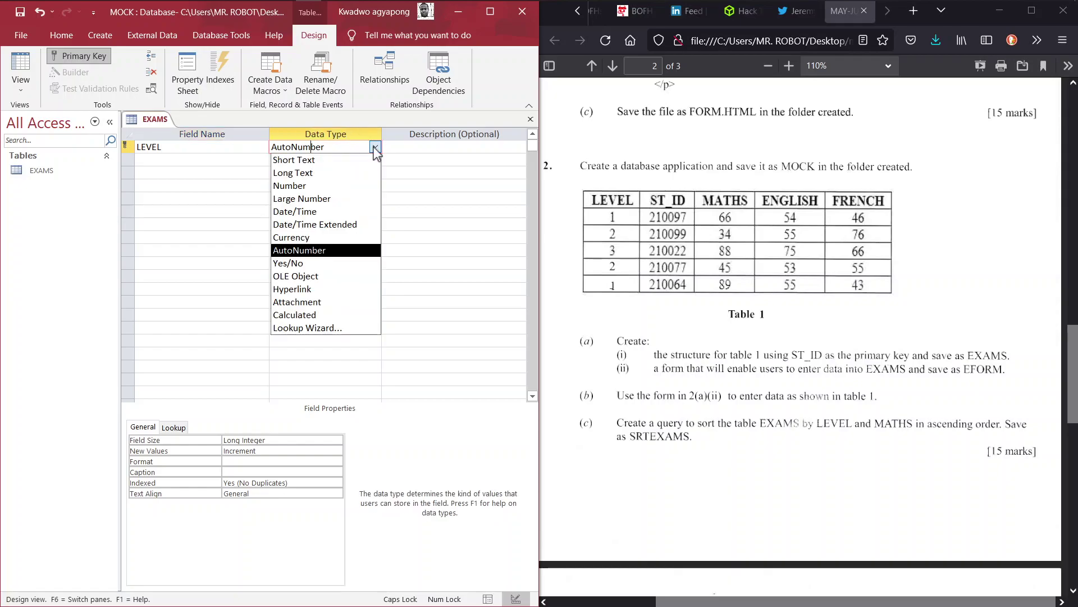
left_click(328, 186)
left_click(162, 147)
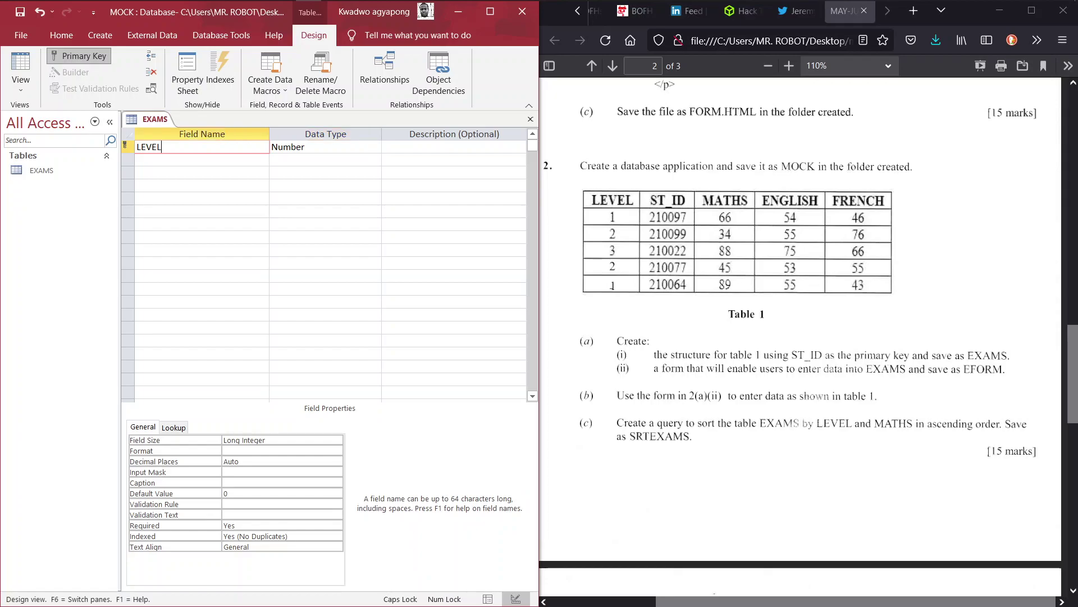
left_click(202, 160)
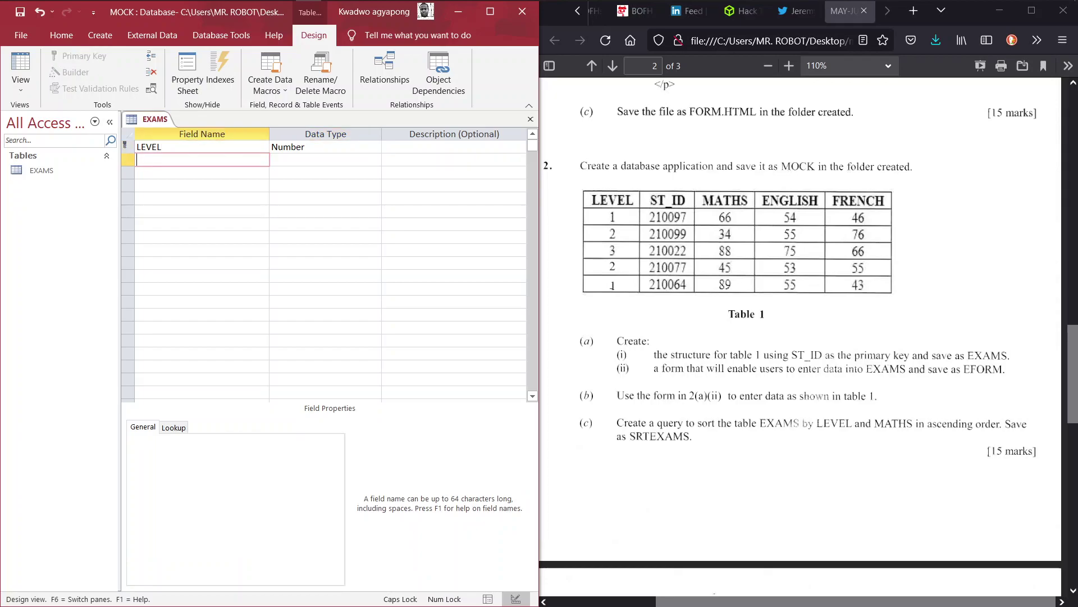
type("ST_ID")
key("Tab")
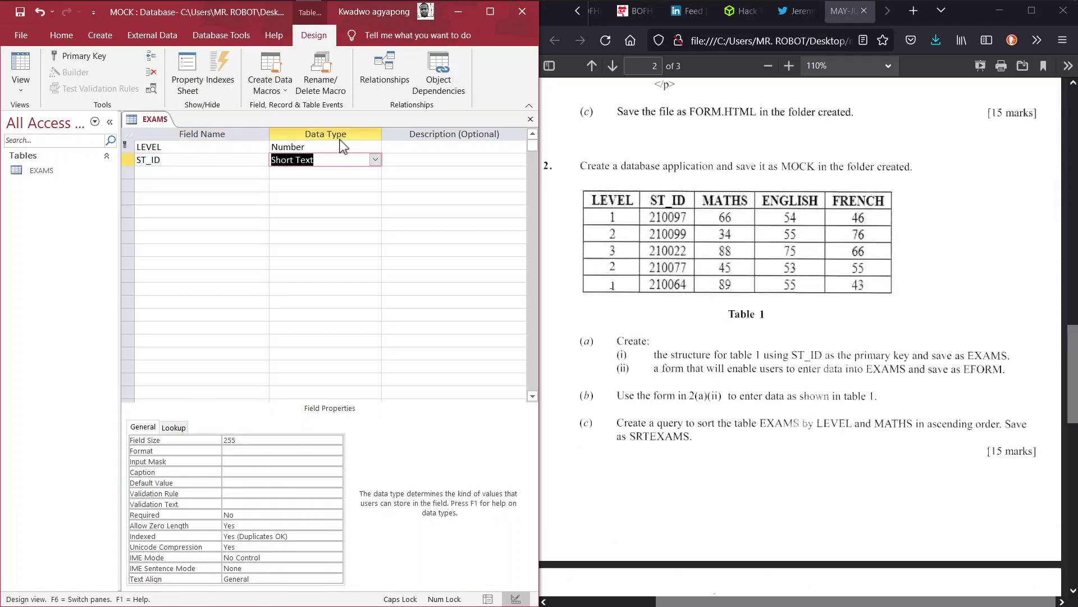
left_click(375, 159)
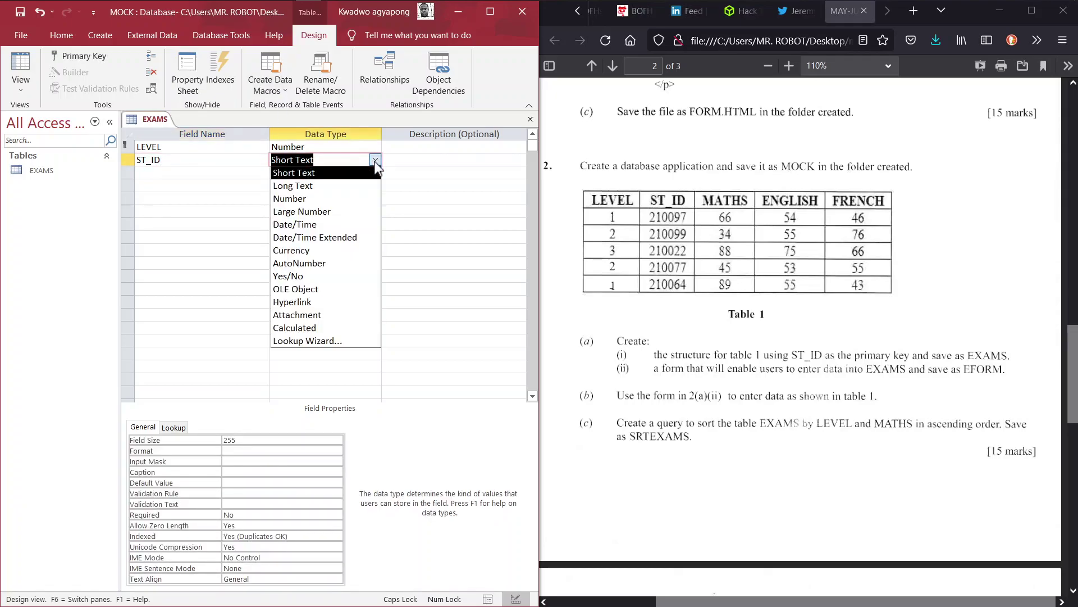
left_click(343, 200)
Step: Add a MATHS field with the Number data type
key("Tab")
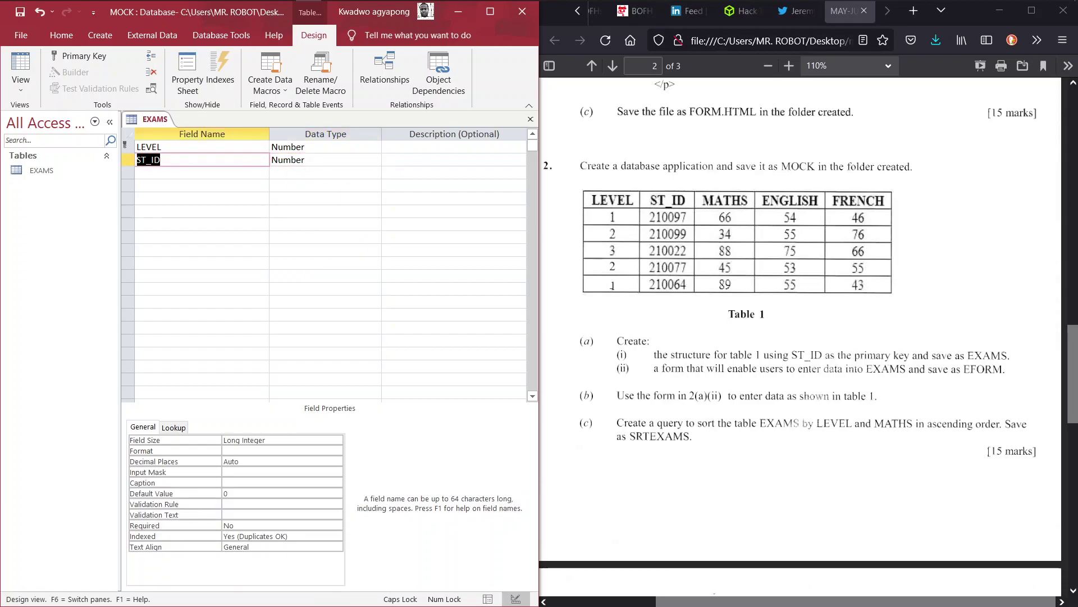
key("Tab")
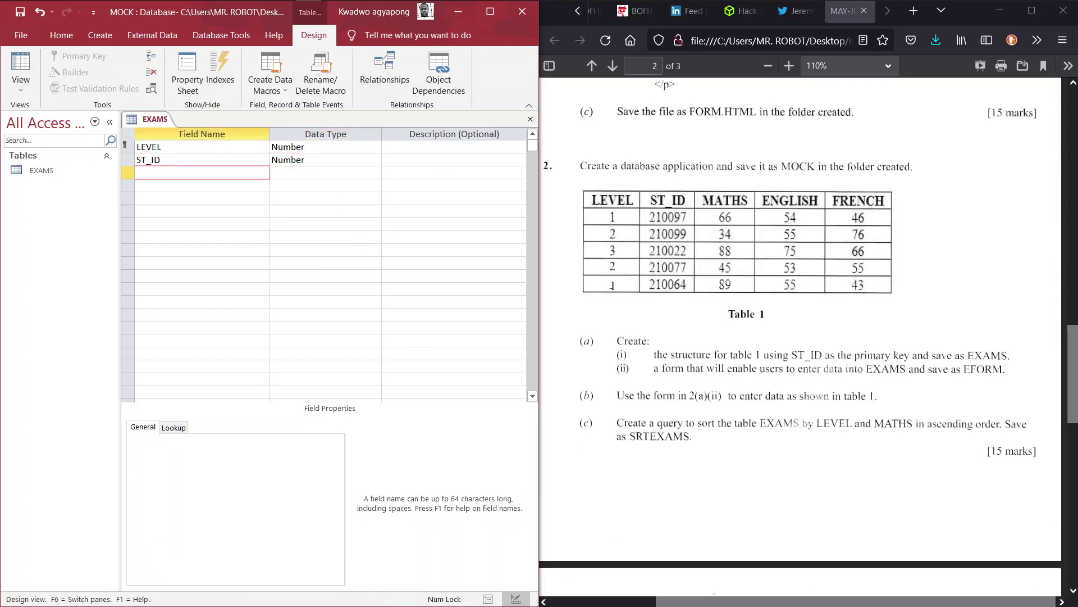
type("A")
key("BackSpace")
type("MATHS")
key("Tab")
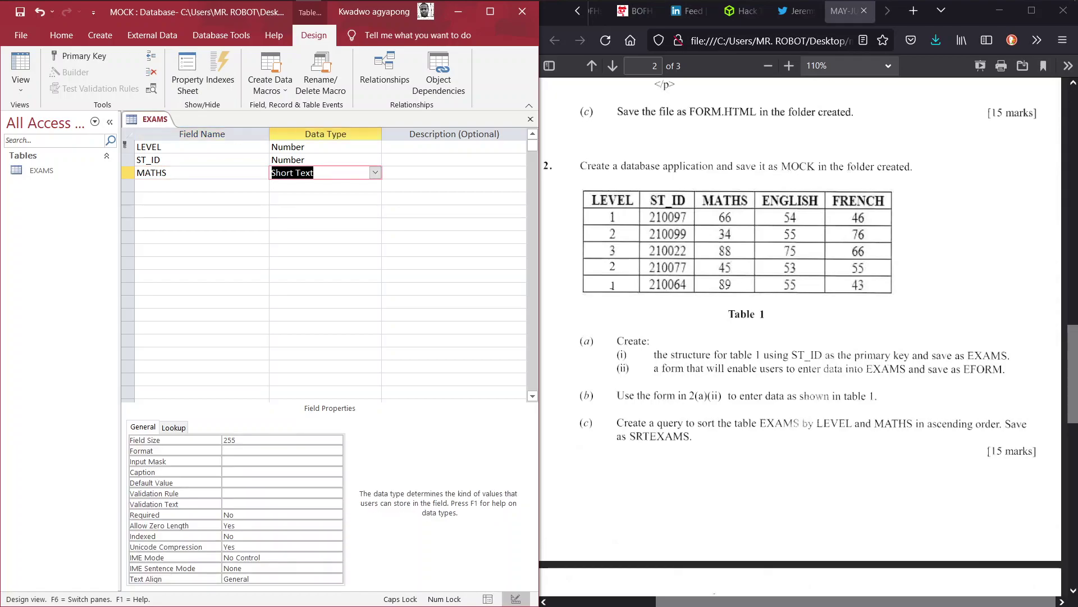
left_click(375, 172)
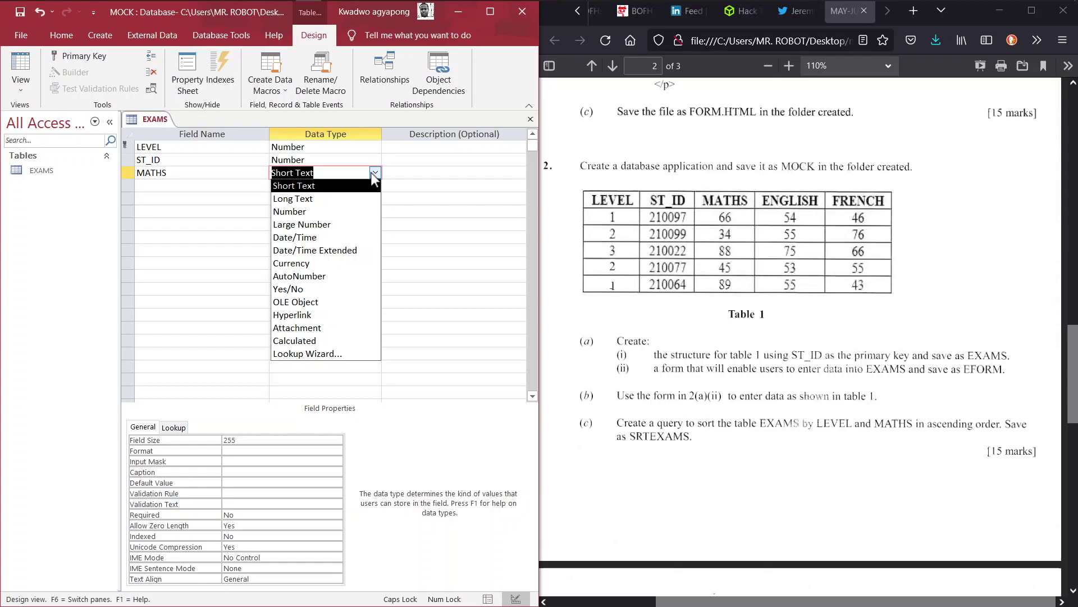
left_click(340, 211)
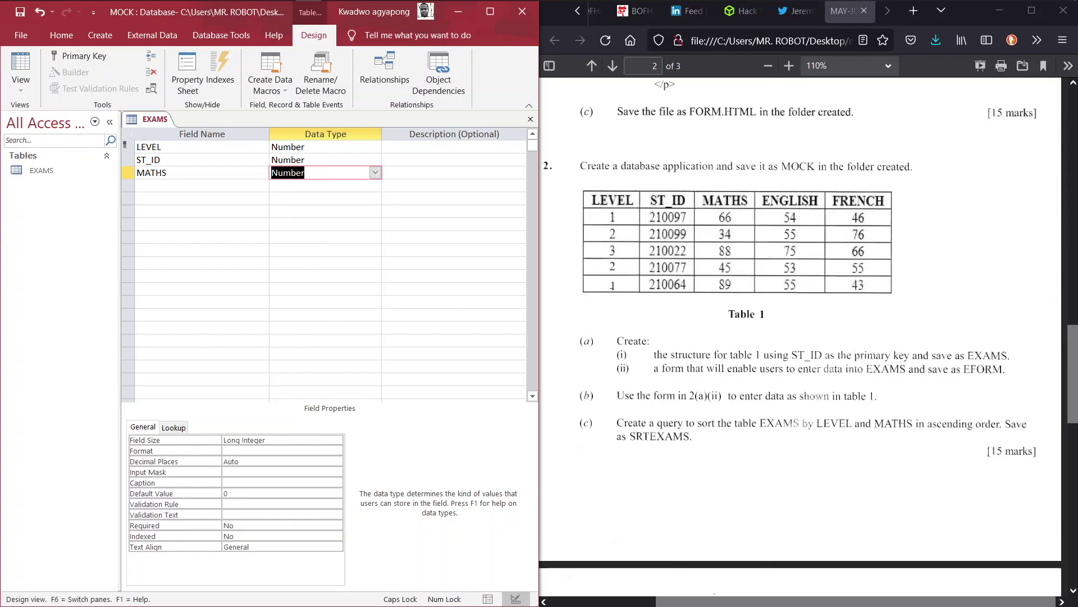
Step: Add an ENGLISH field, correcting the typo, with the Number data type
key("Tab")
key("Tab")
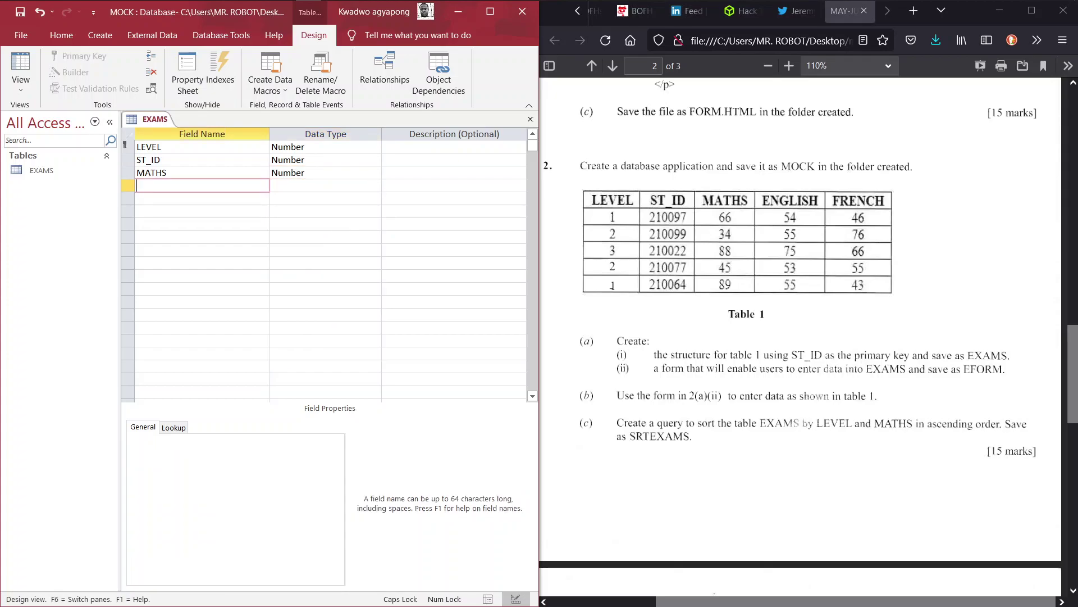
type("S")
key("BackSpace")
type("ENGILIDH")
key("BackSpace")
key("BackSpace")
type("SH")
key("Tab")
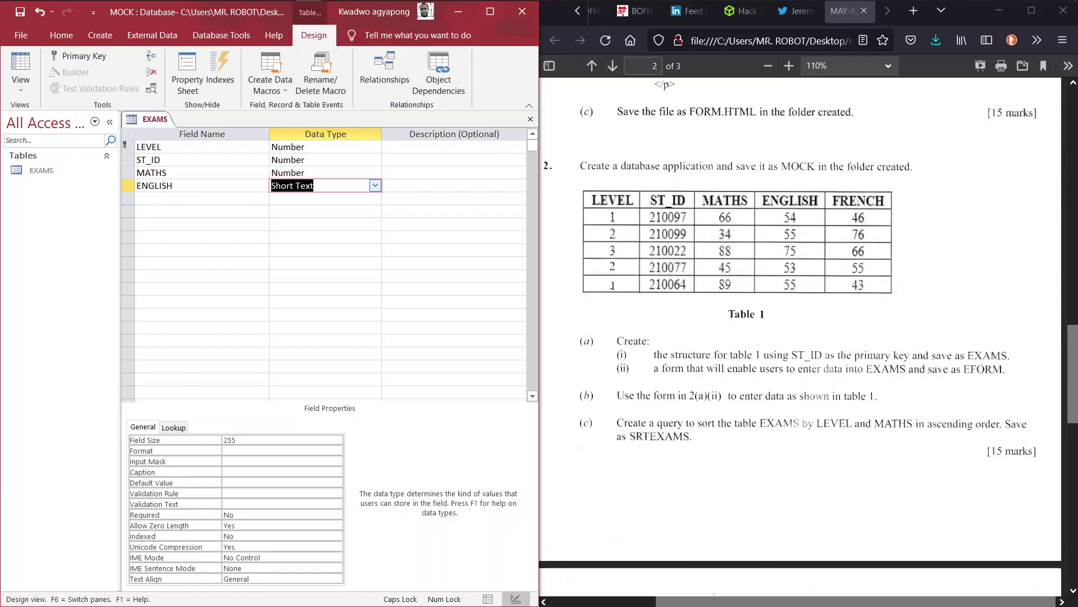
left_click(375, 185)
left_click(319, 225)
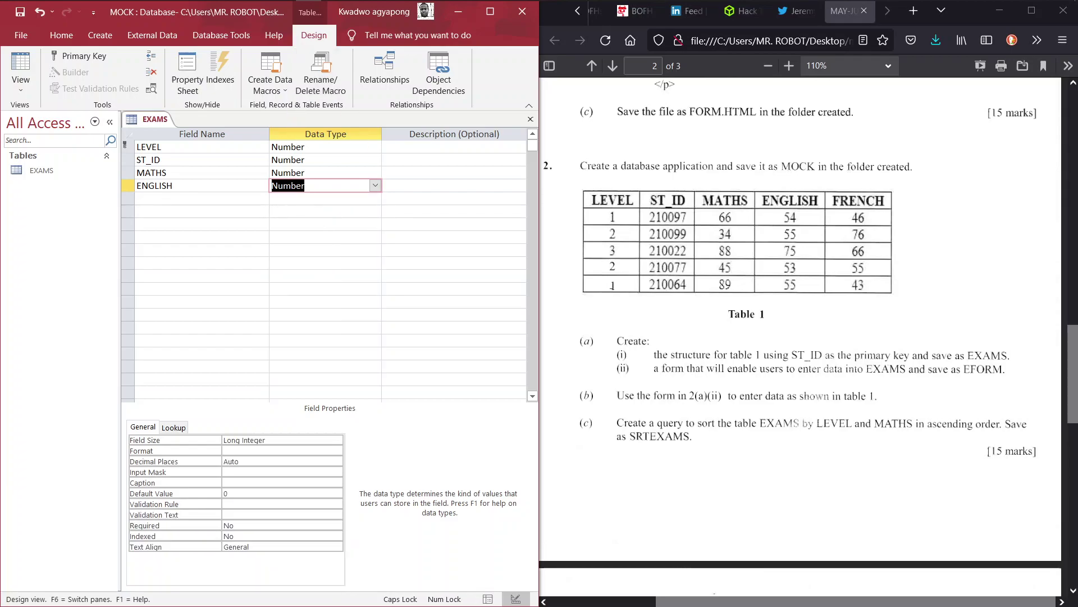
Step: Add a FRENCH field with the Number data type
left_click(173, 185)
left_click(169, 199)
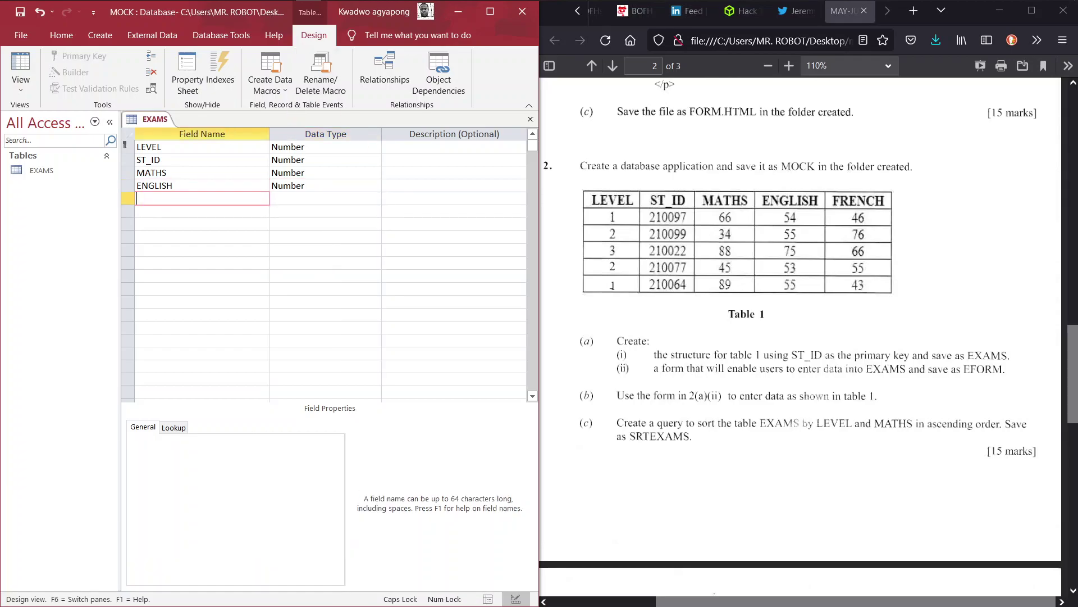
type("FRENCH")
key("Tab")
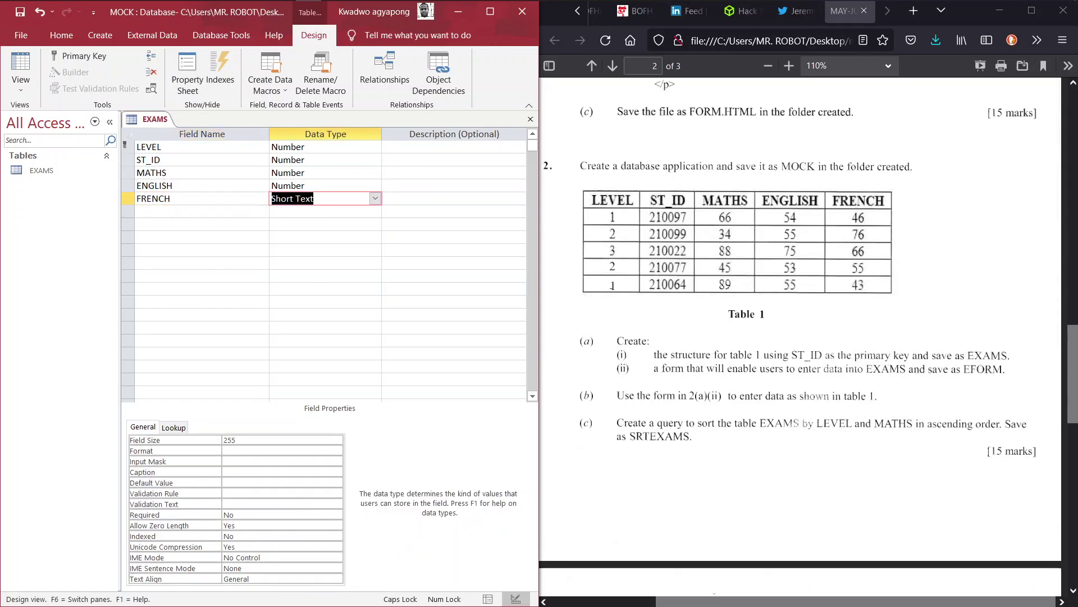
left_click(375, 198)
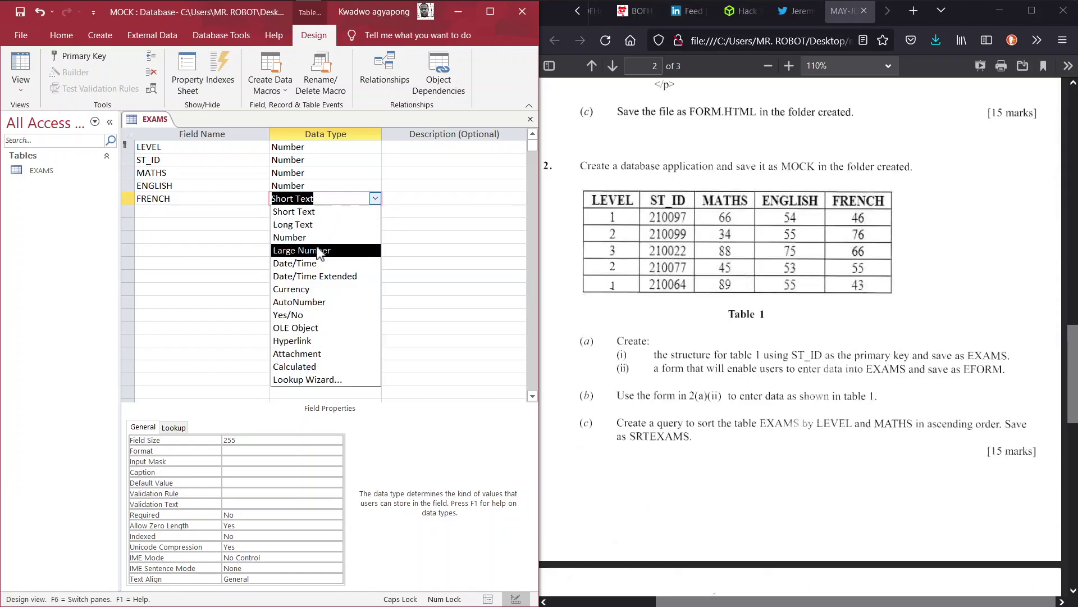
left_click(292, 232)
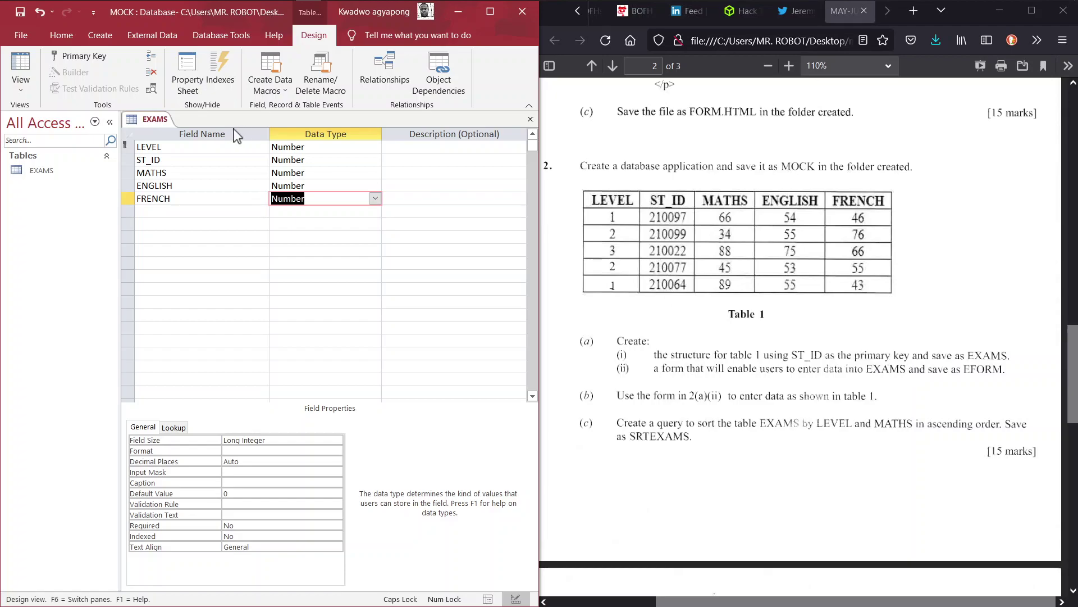
Step: Make ST_ID the primary key and switch EXAMS to Datasheet View
left_click(124, 159)
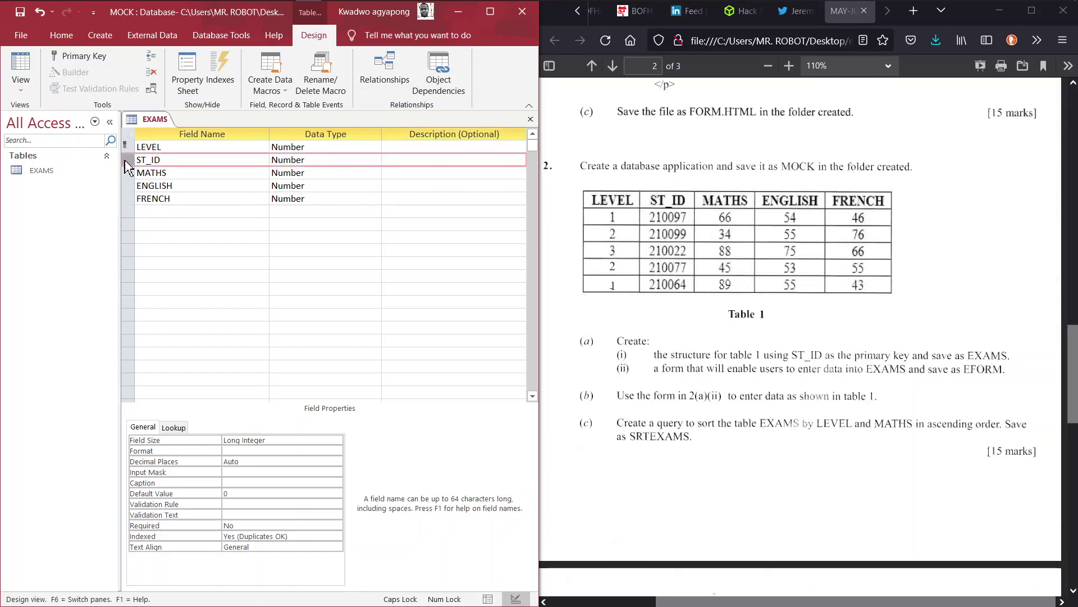
right_click(127, 166)
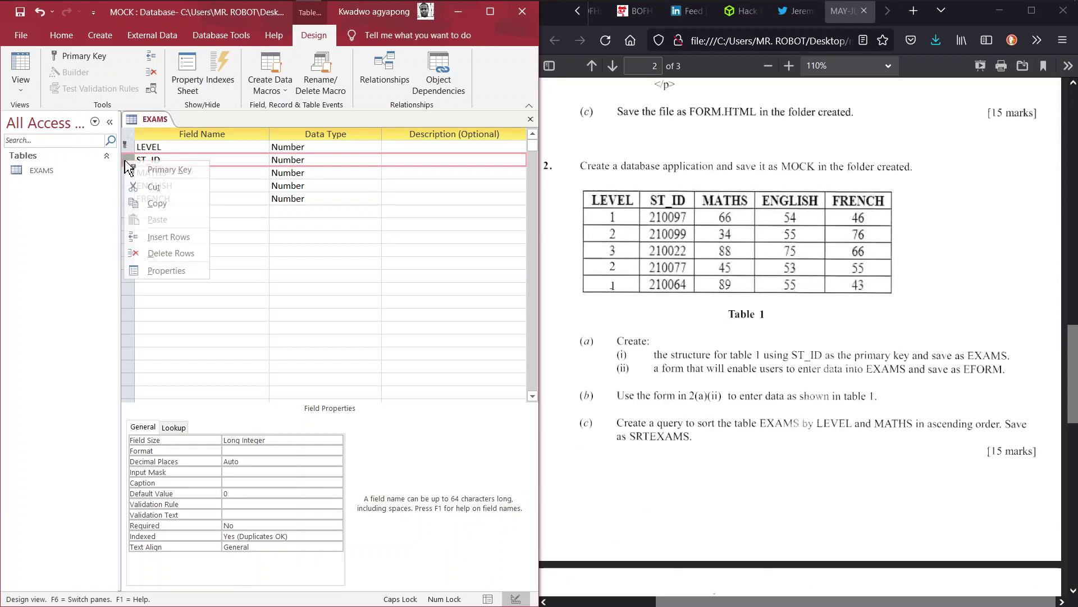
left_click(163, 169)
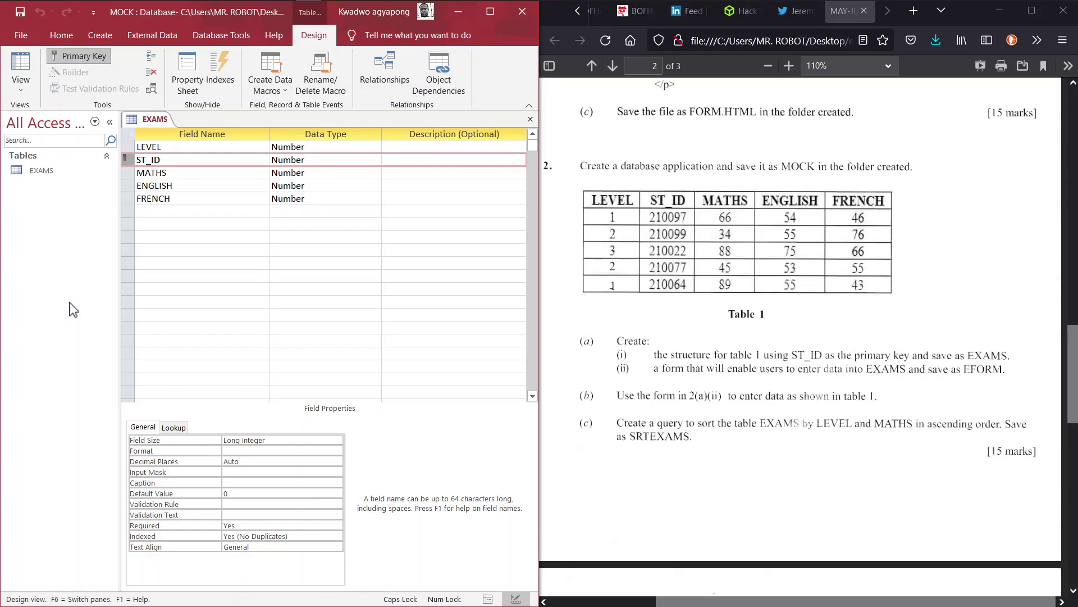
left_click(22, 86)
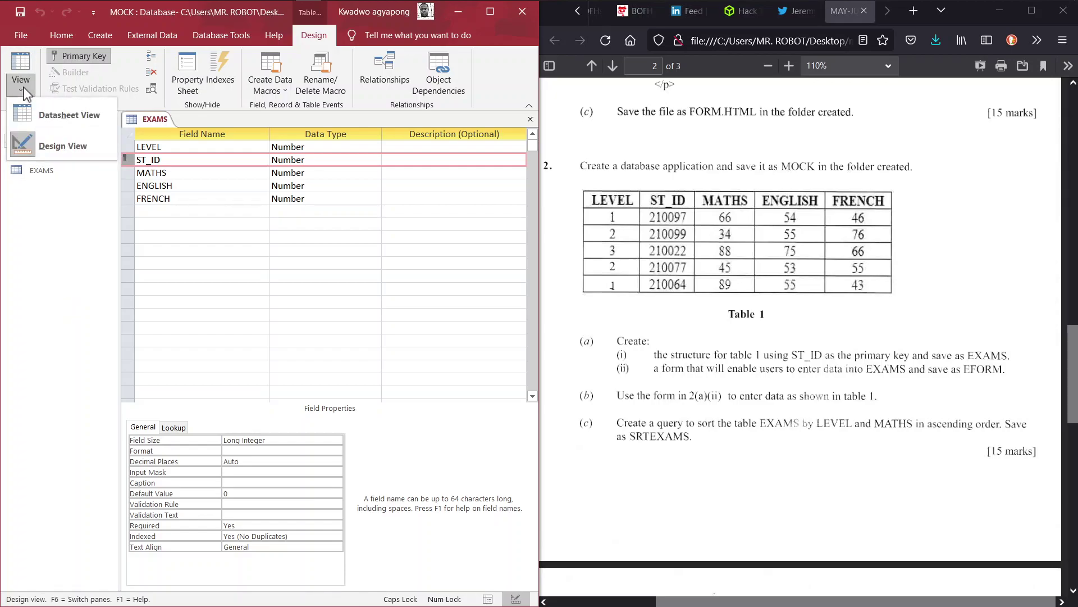
left_click(36, 116)
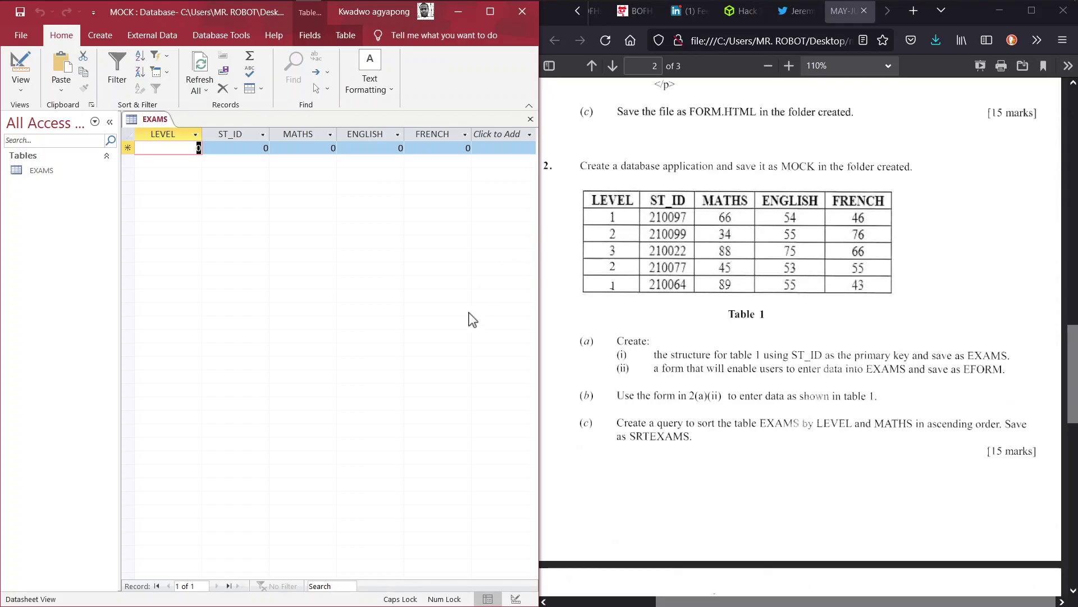
Step: Generate a quick form from the EXAMS table and save it as EFORM
left_click(100, 37)
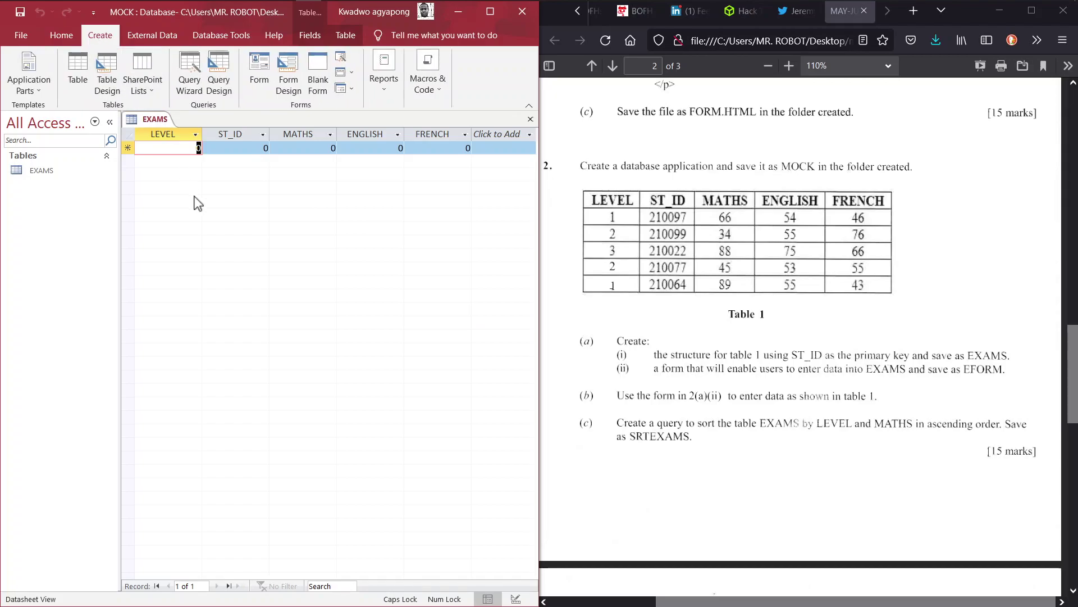
left_click(255, 72)
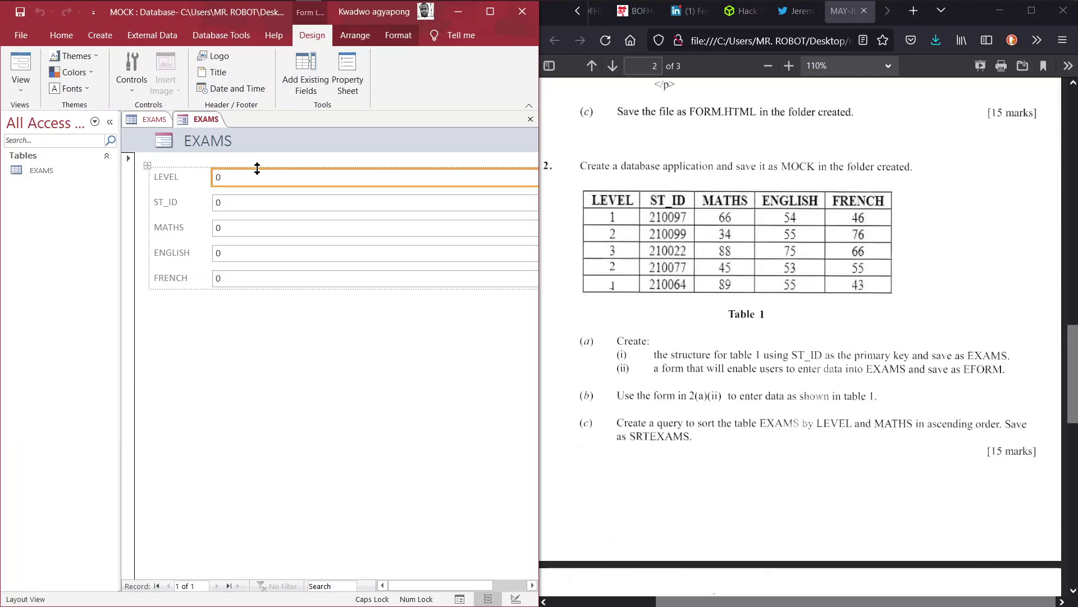
right_click(201, 121)
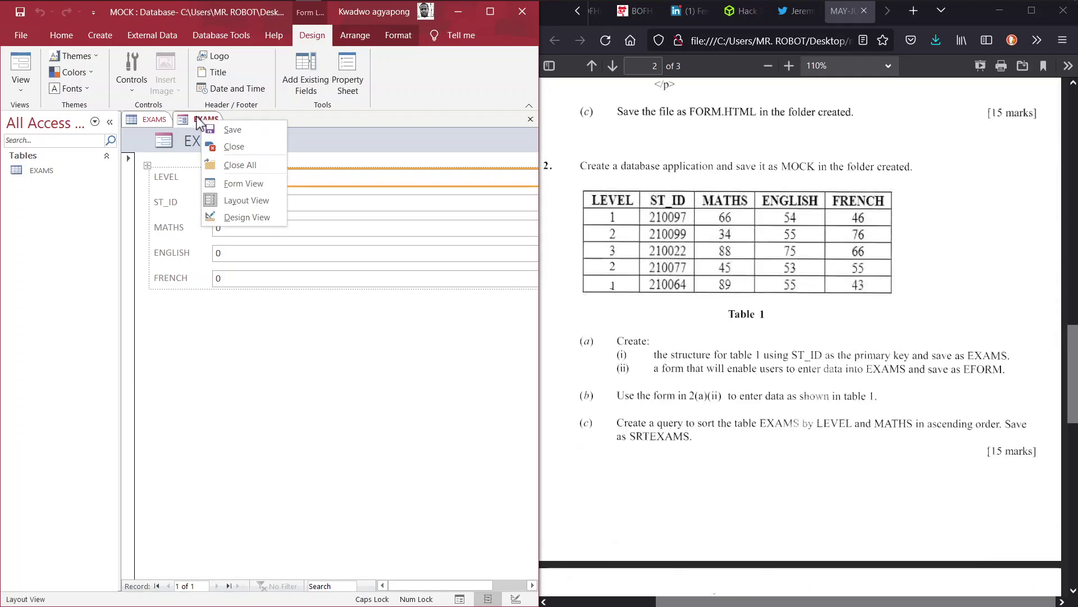
left_click(227, 129)
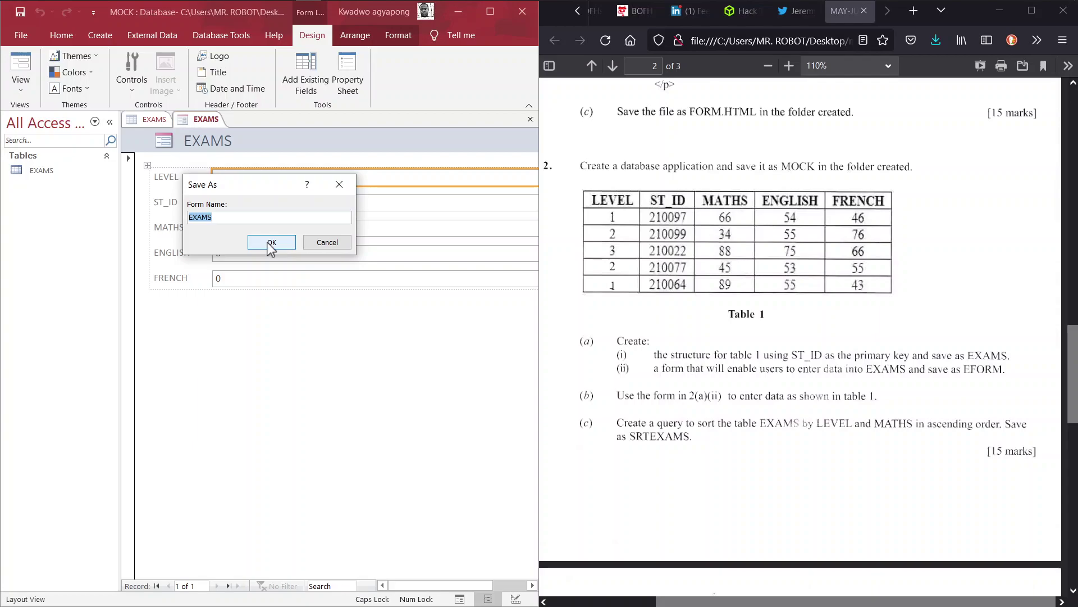
type("EFORM")
left_click(267, 243)
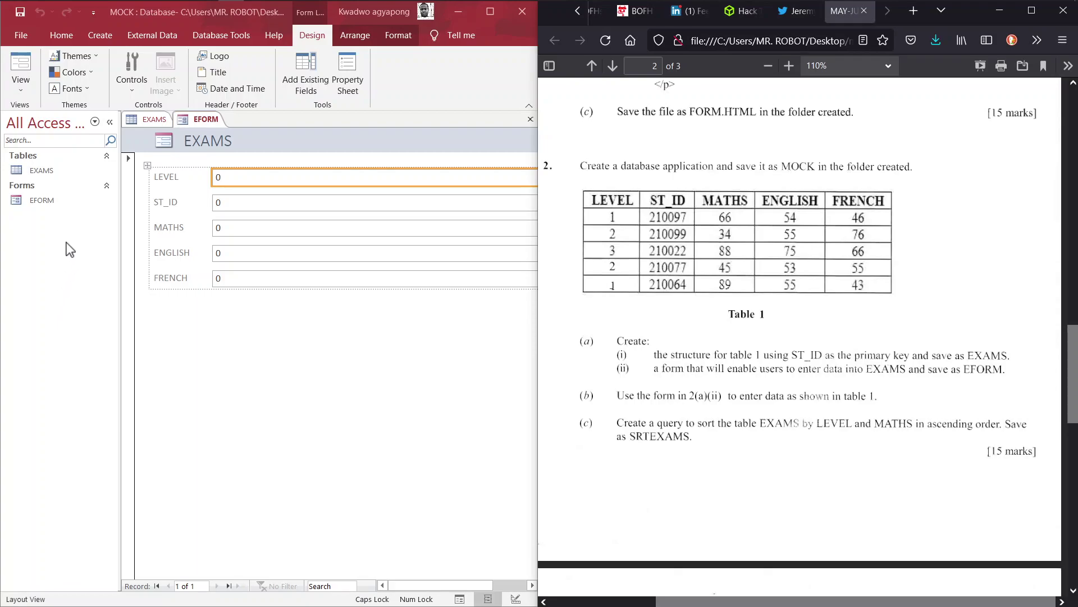
Step: Select EFORM in the navigation pane and switch it to Form View
left_click(48, 200)
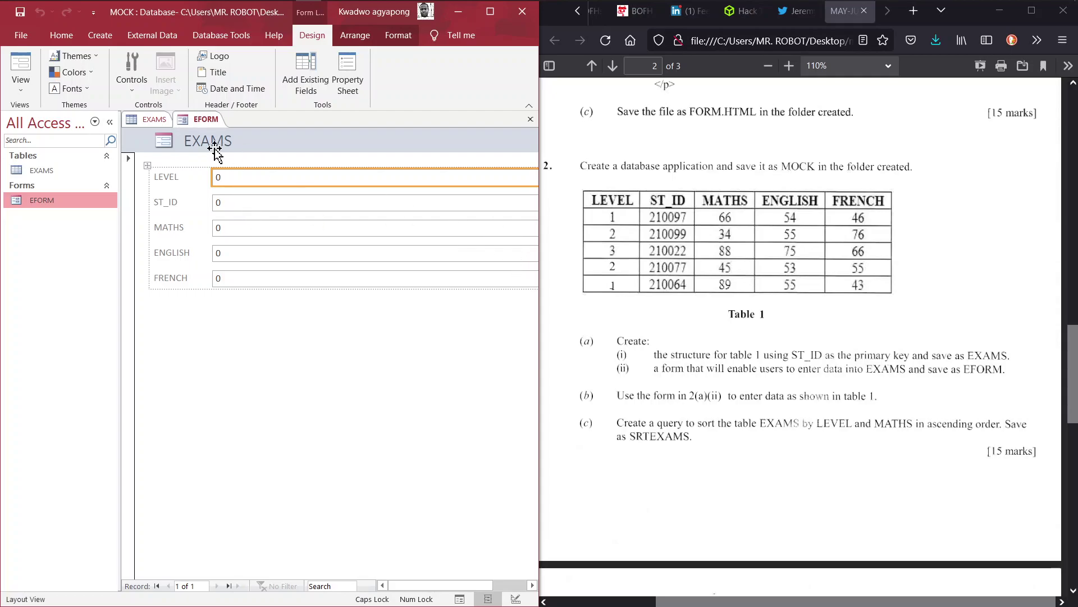
left_click(21, 89)
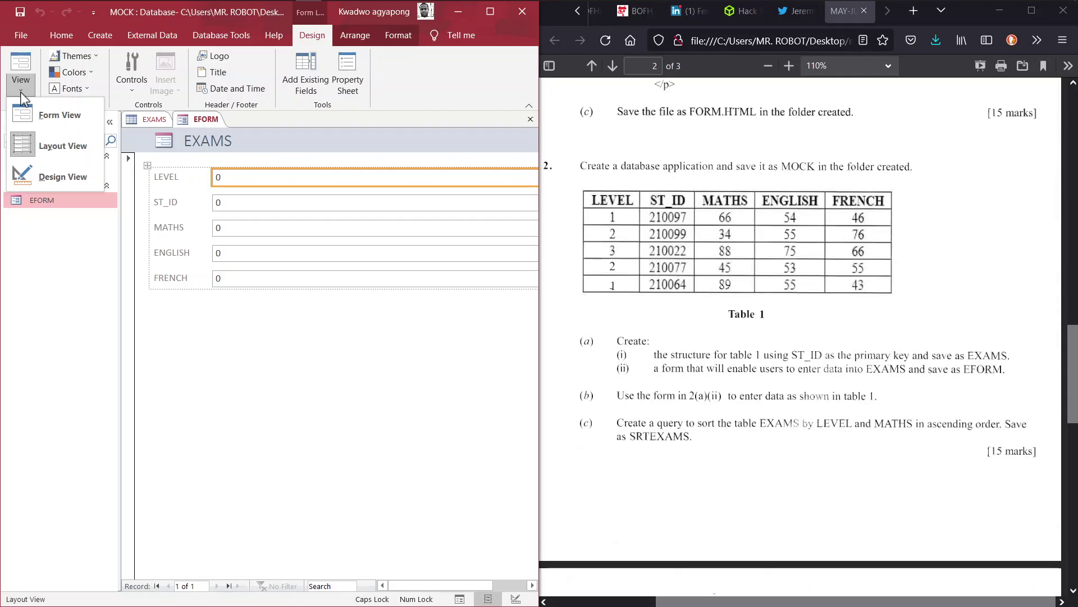
left_click(48, 118)
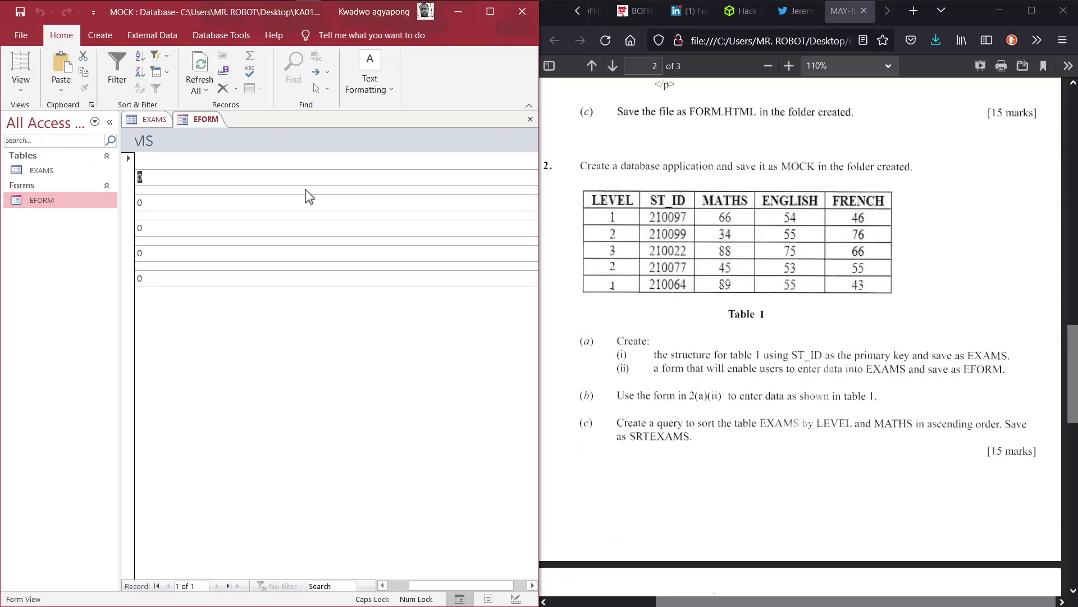
Step: Enter the first record: LEVEL 1, ST_ID 210097, MATHS 66, ENGLISH 54, FRENCH 46
key("F2")
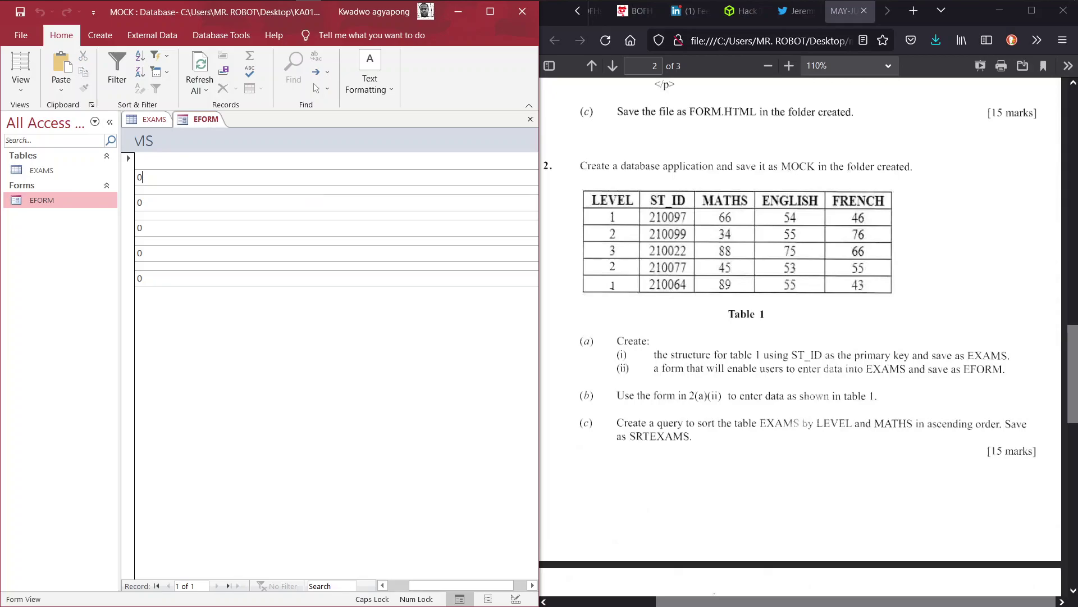
type("1")
key("Tab")
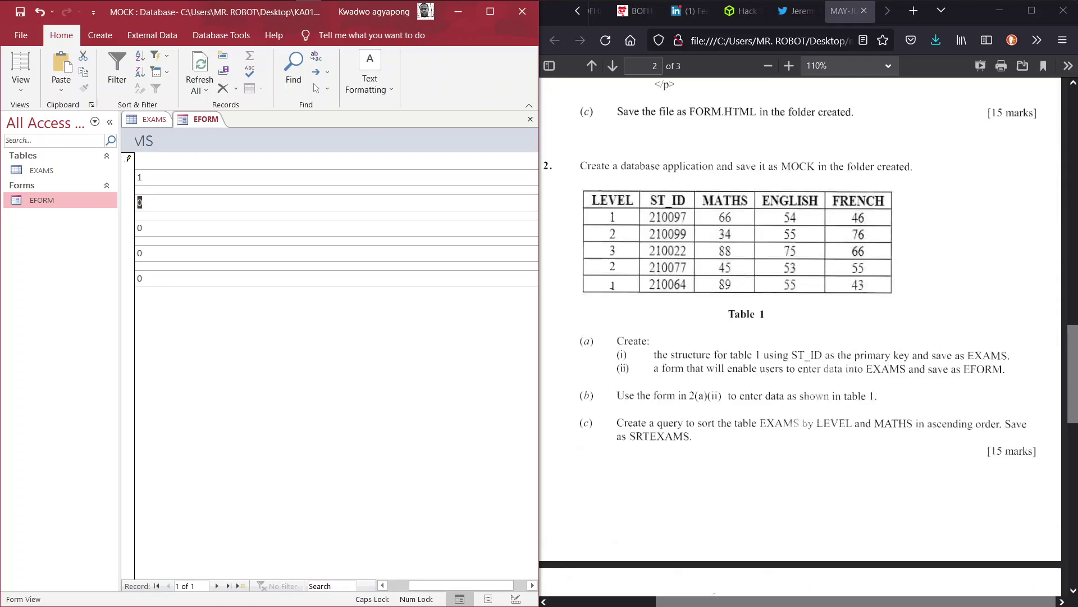
type("210097")
key("Tab")
type("66")
key("Tab")
type("54")
key("Tab")
type("46")
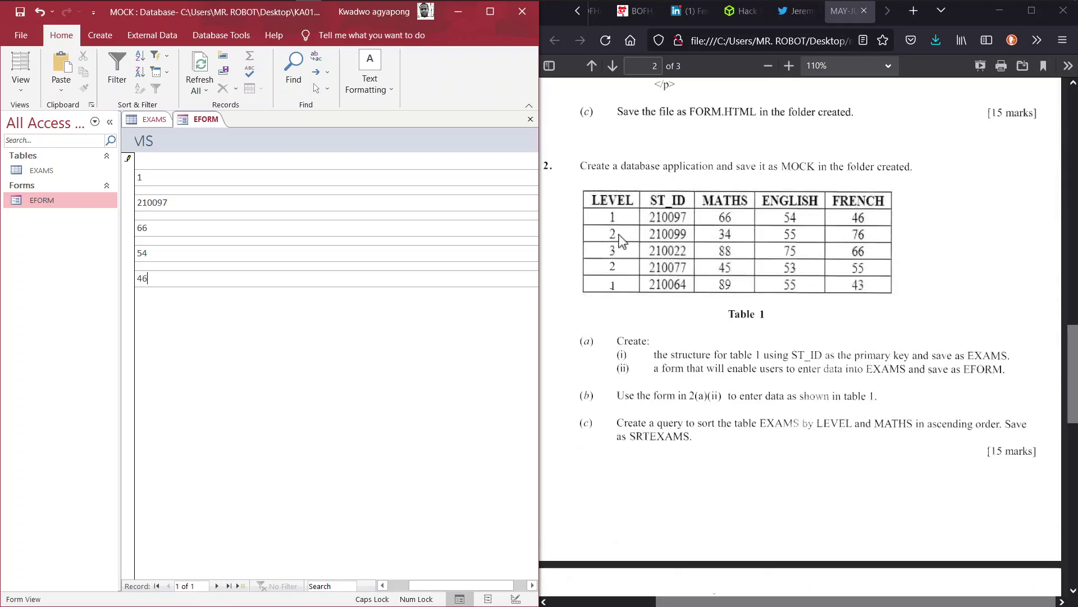
Step: Add a second record: LEVEL 2, ST_ID 210099, MATHS 34, ENGLISH 55, FRENCH 76
left_click(227, 585)
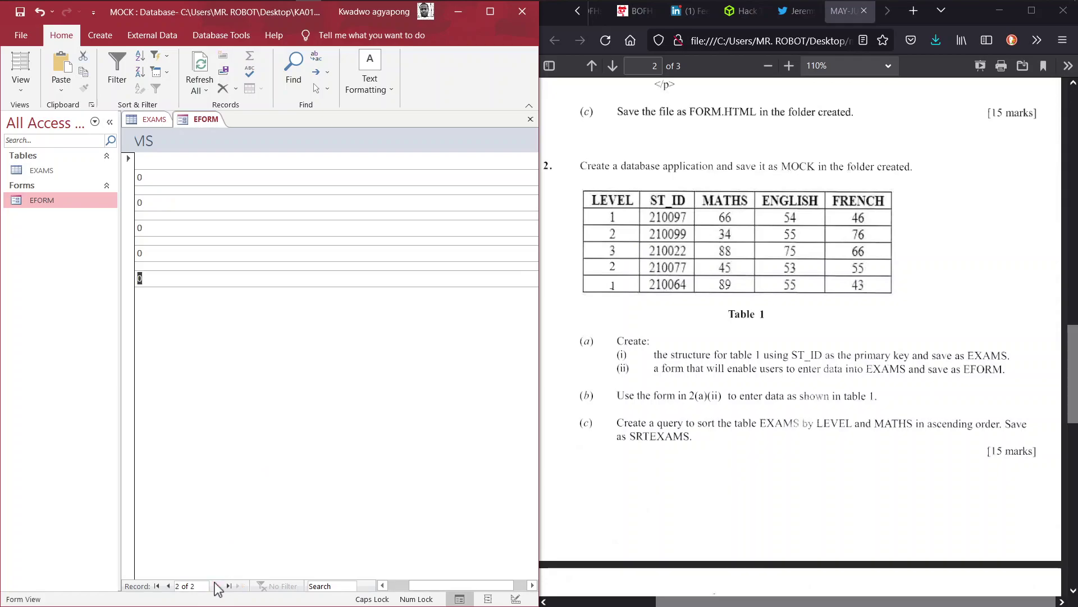
left_click(199, 178)
type("2")
key("Tab")
type("2100")
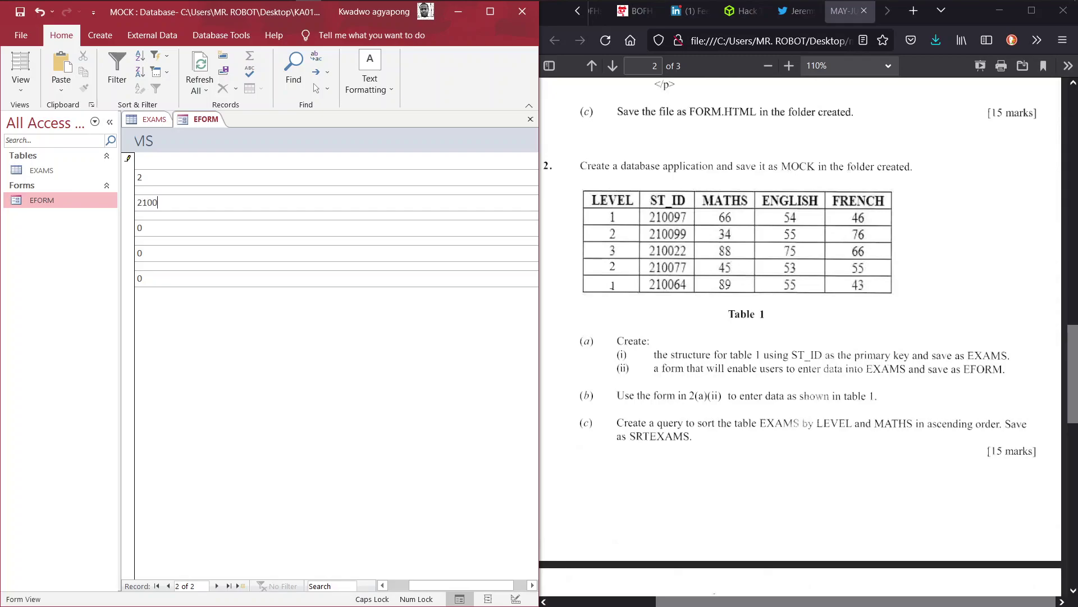
type("99")
key("Tab")
type("34")
key("Tab")
type("55")
key("Tab")
type("76")
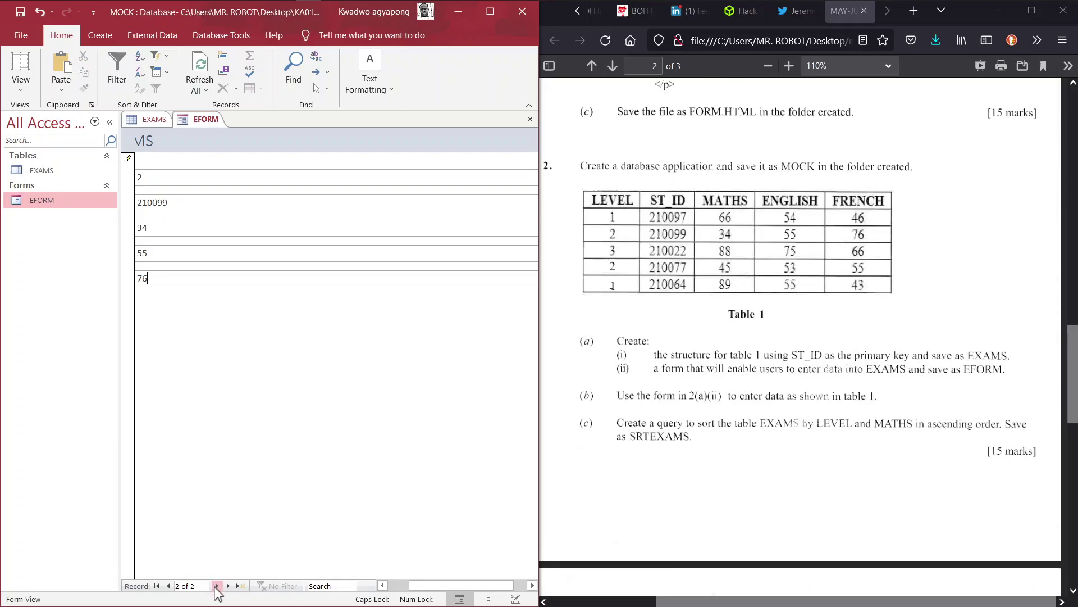
Step: Add a third record: LEVEL 3, ST_ID 210022, MATHS 88, ENGLISH 75, FRENCH 66
left_click(216, 585)
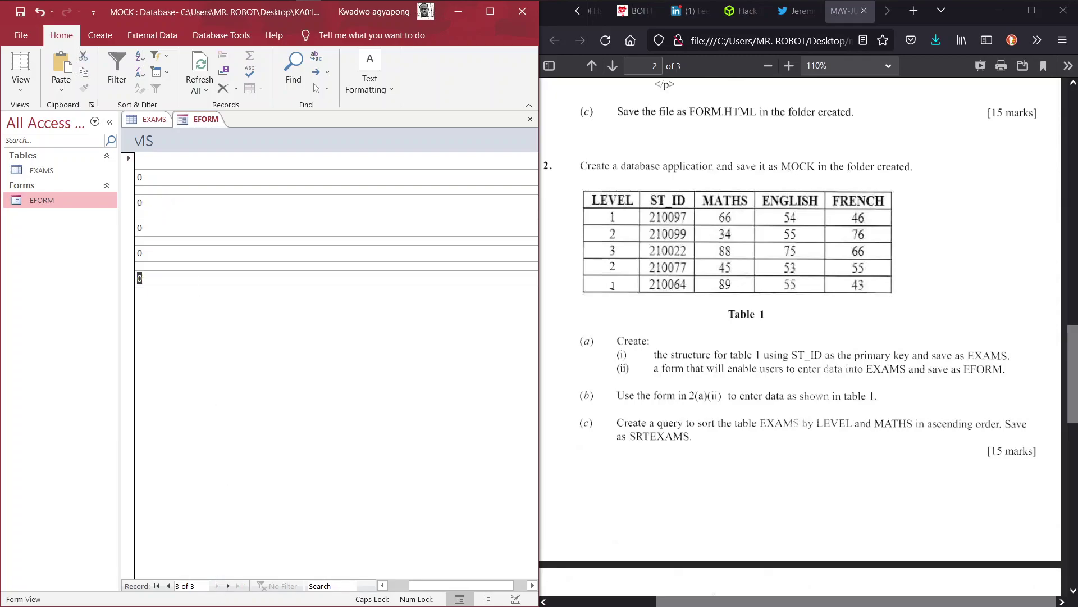
left_click(163, 177)
type("3")
key("Tab")
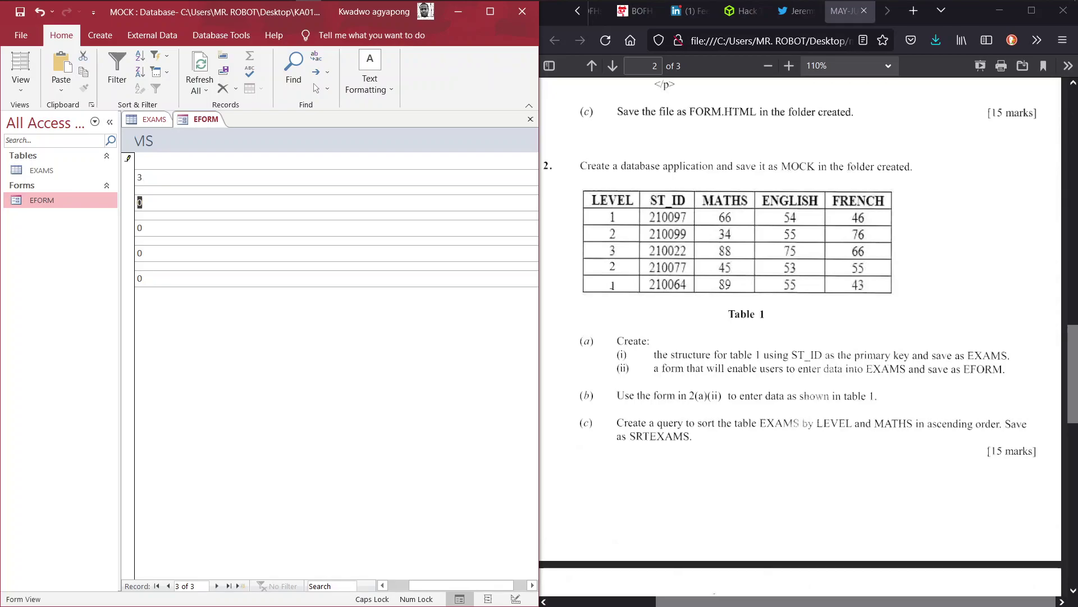
type("21")
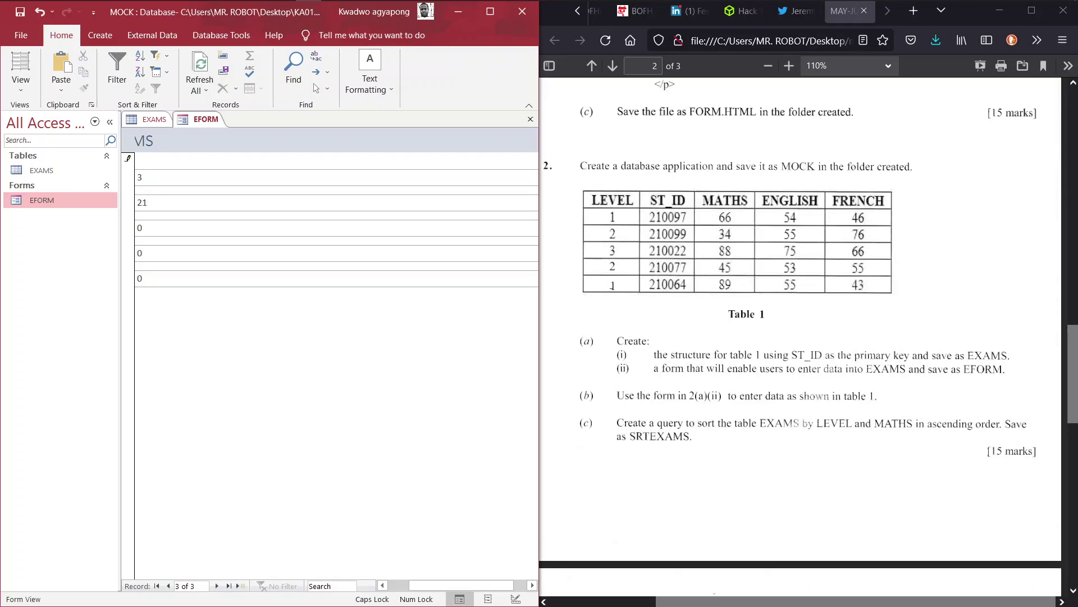
type("0022")
key("Tab")
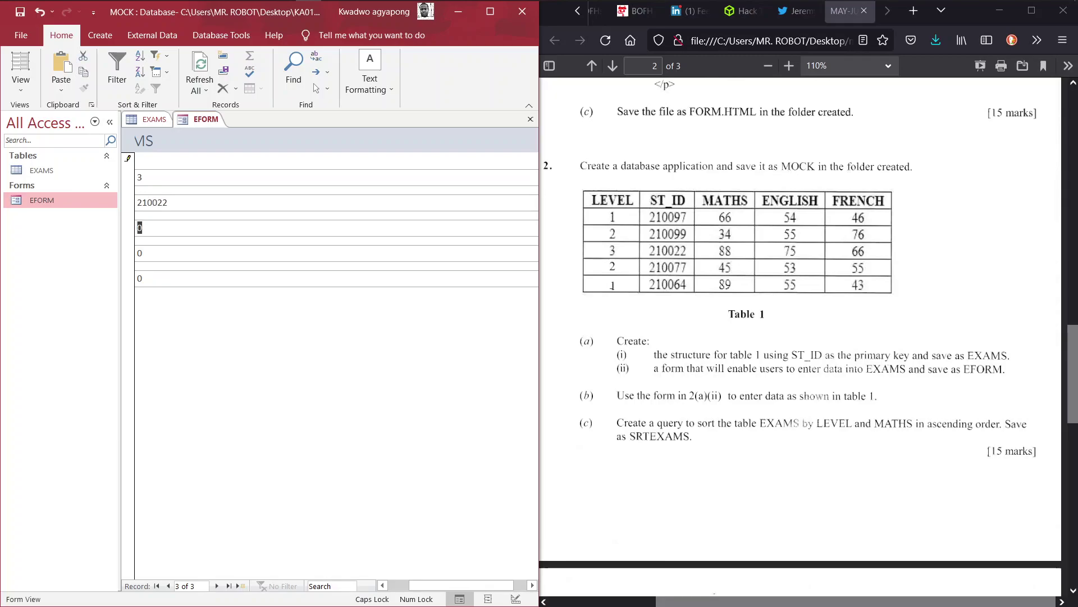
type("88")
key("Tab")
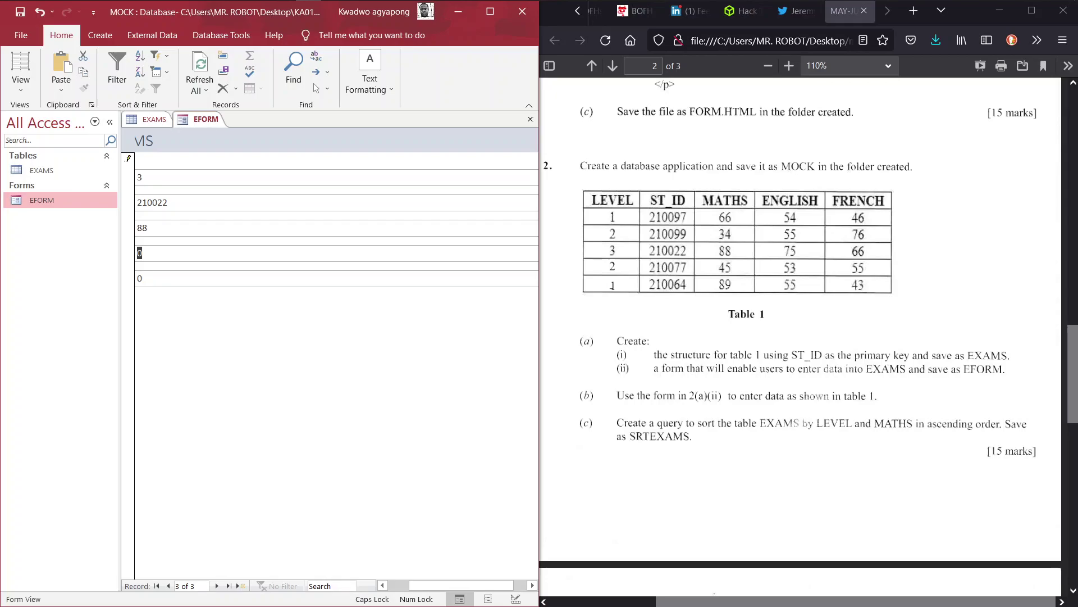
type("75")
key("Tab")
type("66")
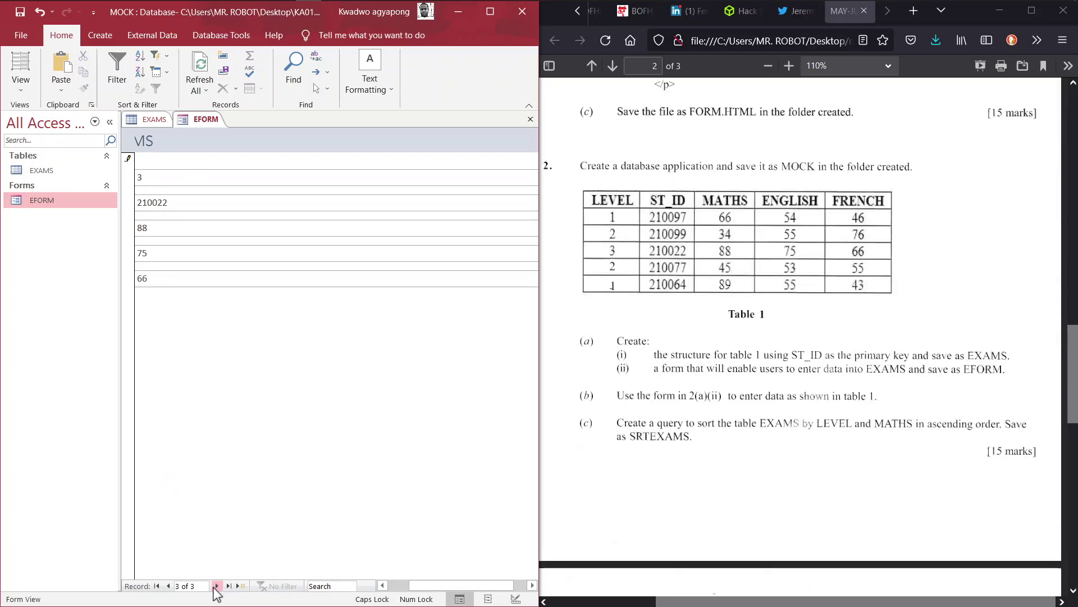
Step: Add a fourth record: LEVEL 2, ST_ID 210077, MATHS 45, ENGLISH 53, FRENCH 55
left_click(217, 586)
left_click(202, 177)
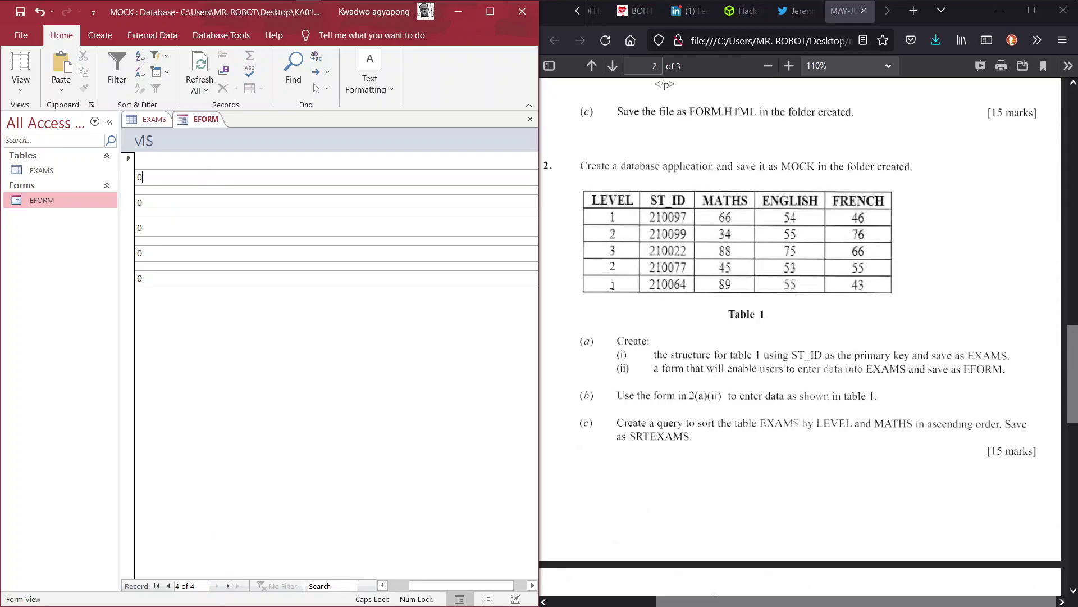
type("2")
key("Tab")
type("2100")
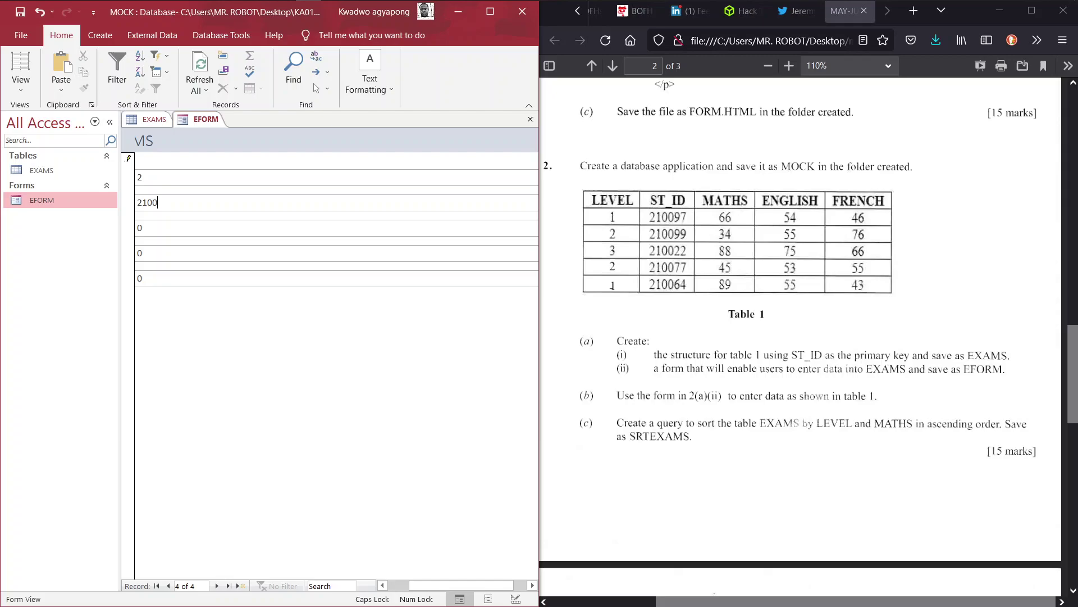
type("77")
key("Tab")
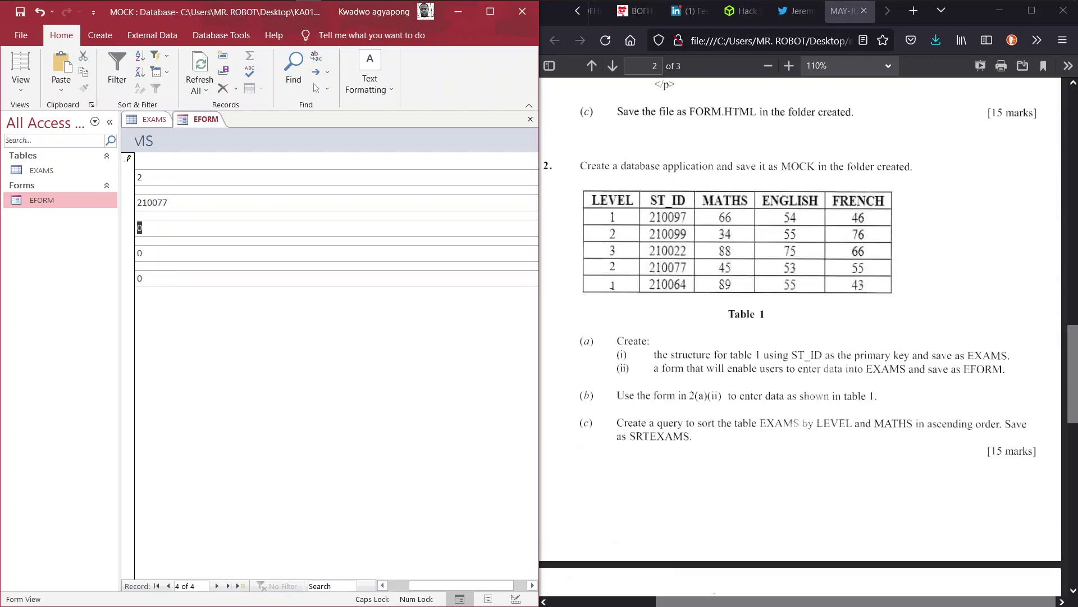
type("45")
key("Tab")
type("53")
key("Tab")
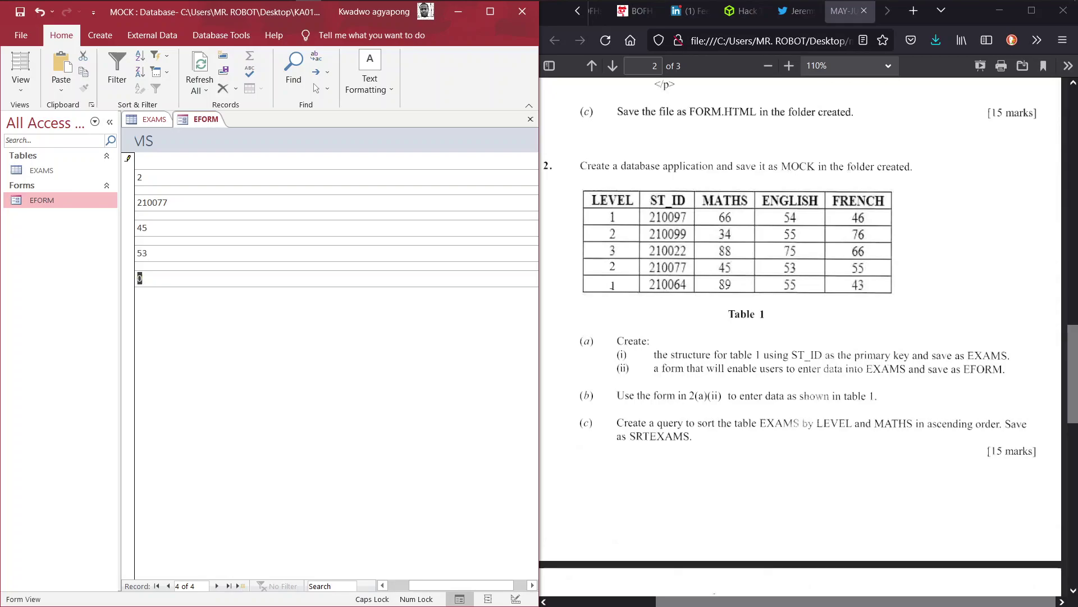
type("55")
key("Tab")
Step: Enter and save the fifth record: LEVEL 1, ST_ID 210064, MATHS 89, ENGLISH 55, FRENCH 43
type("1")
key("Tab")
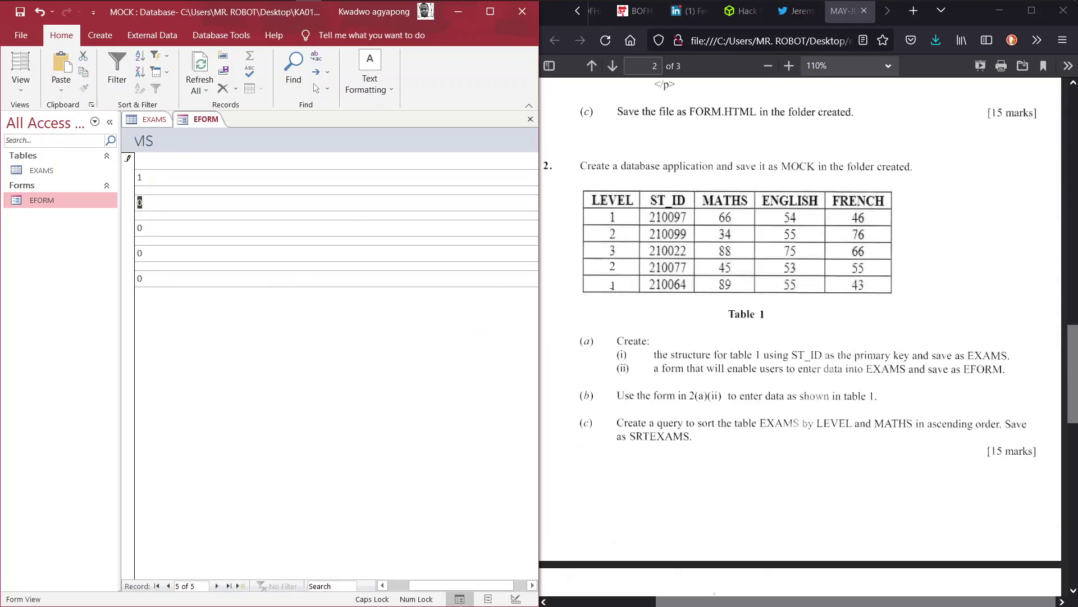
type("210064")
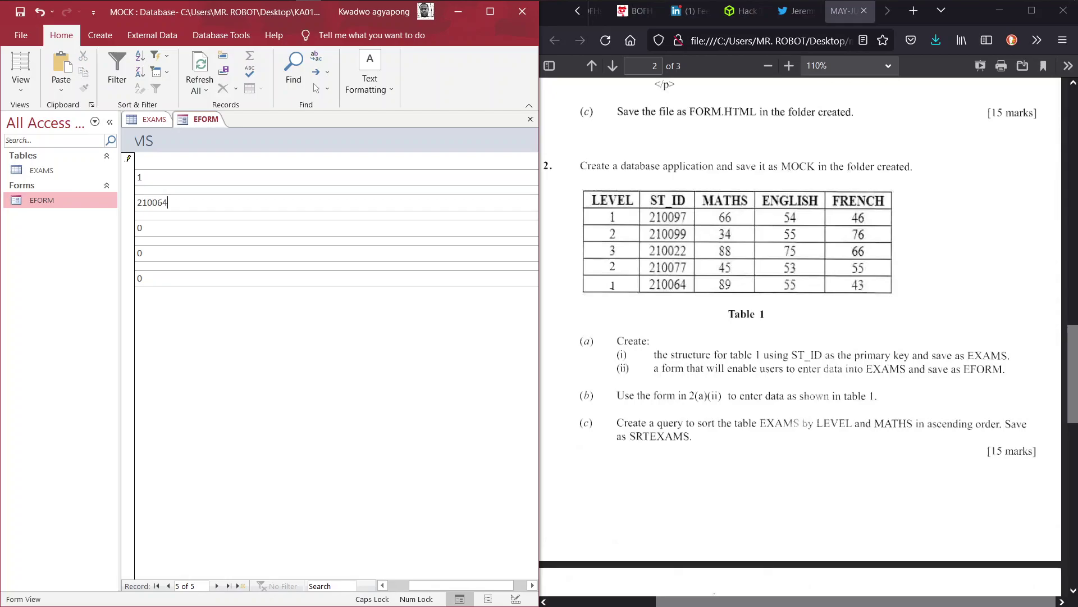
key("Tab")
type("89")
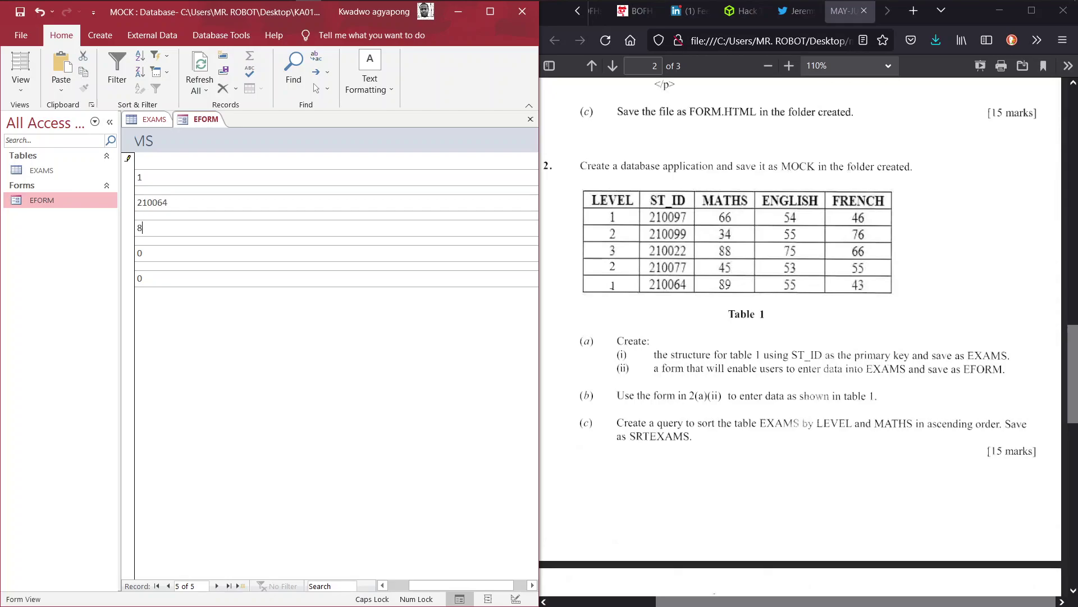
key("Tab")
type("55")
key("Tab")
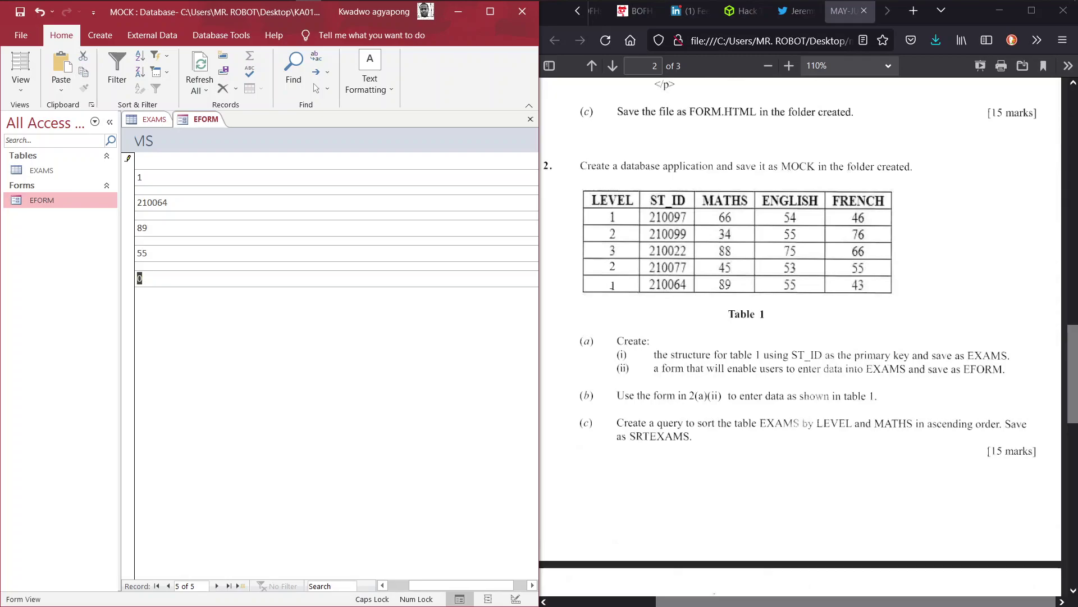
type("43")
key("shift+Return")
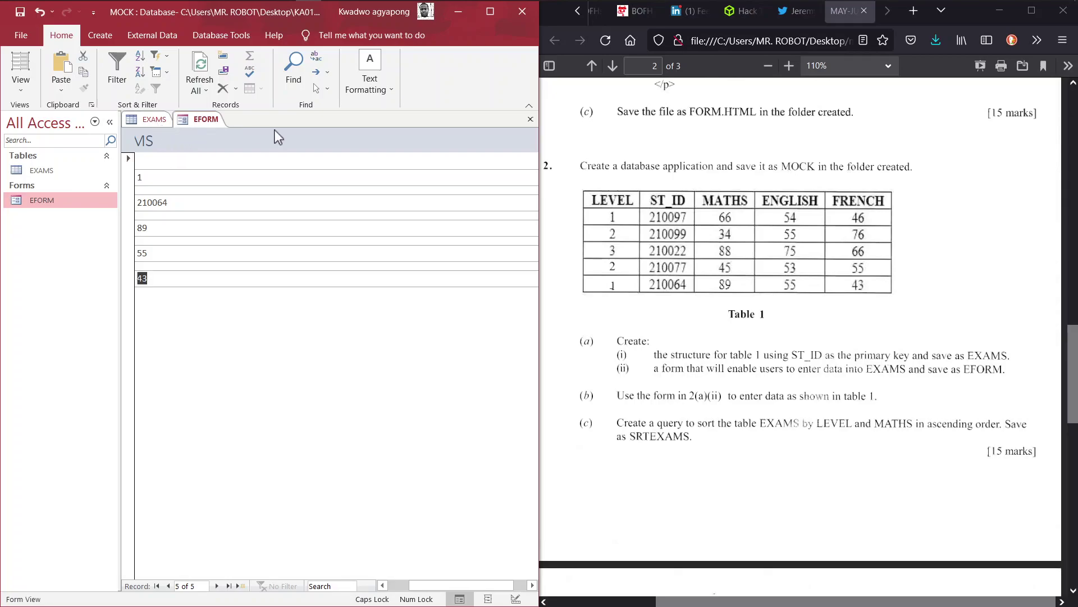
Step: Close and reopen the EXAMS table so its datasheet shows all five new records
left_click(148, 121)
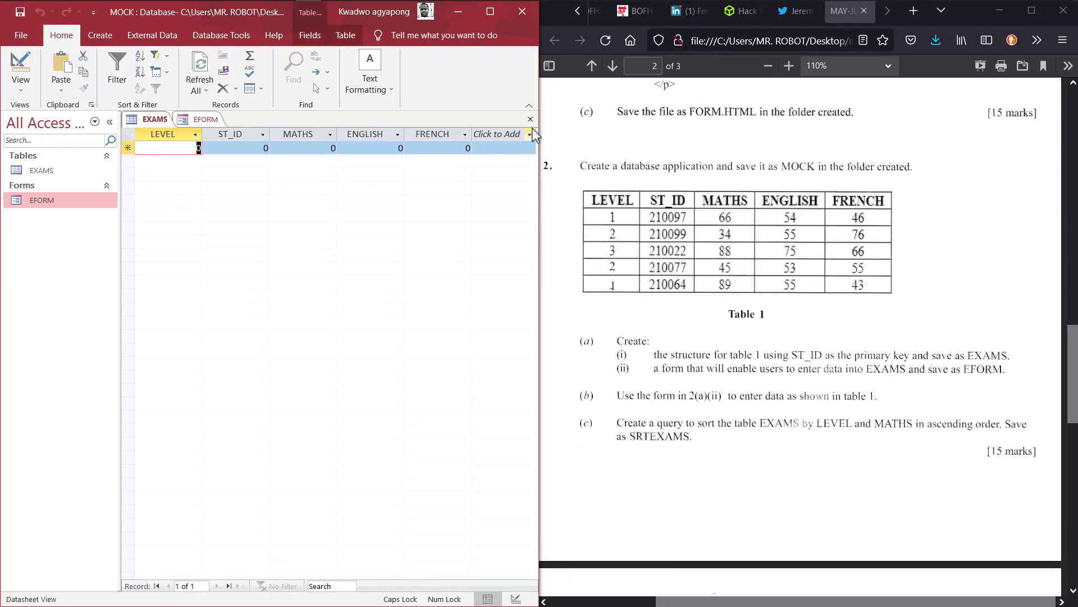
left_click(531, 119)
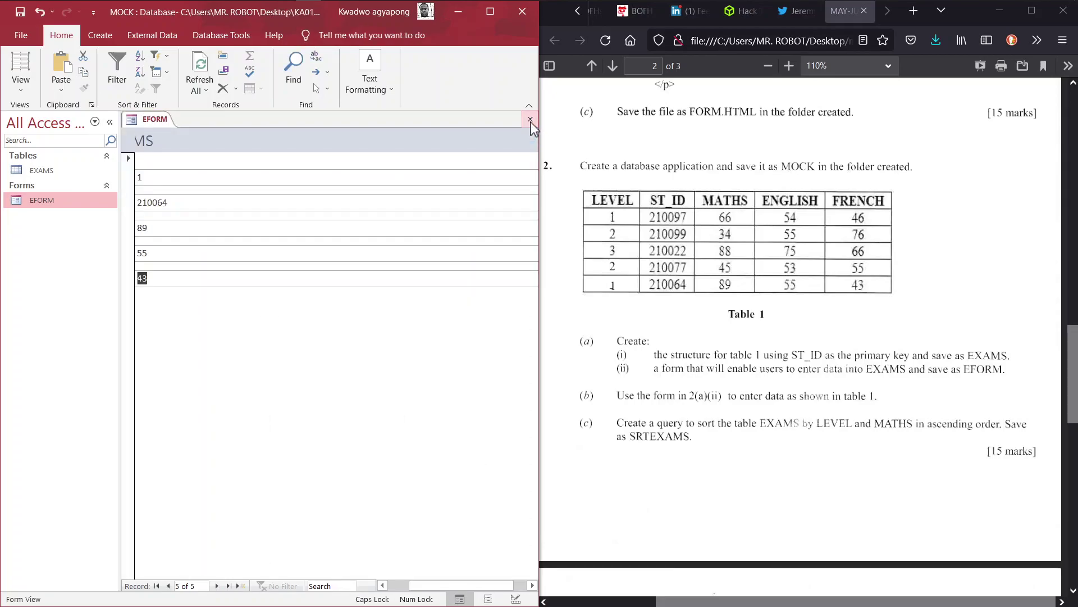
double_click(57, 172)
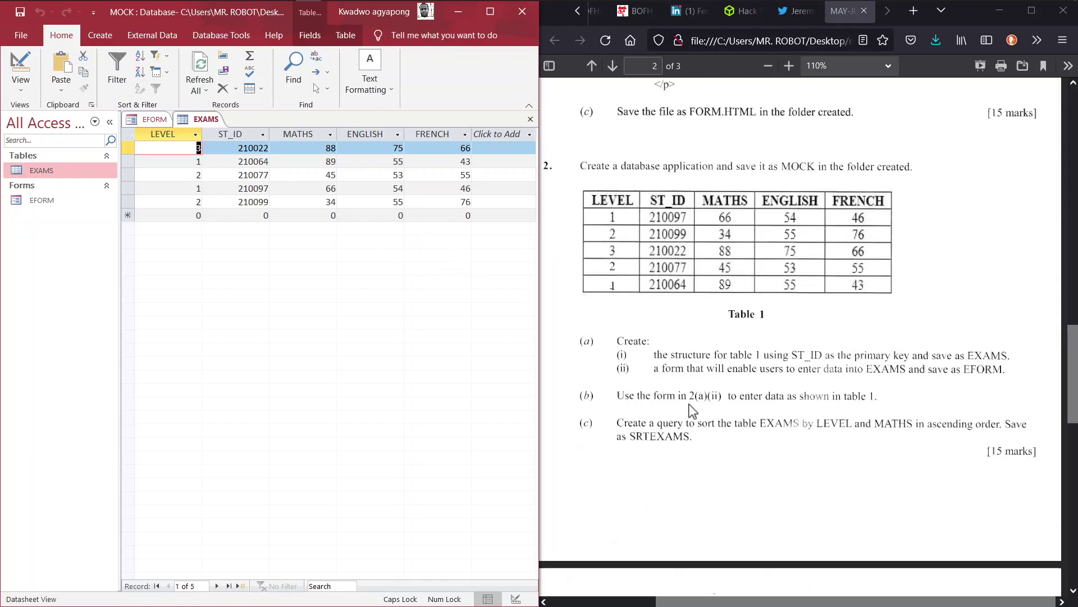
left_click(696, 446)
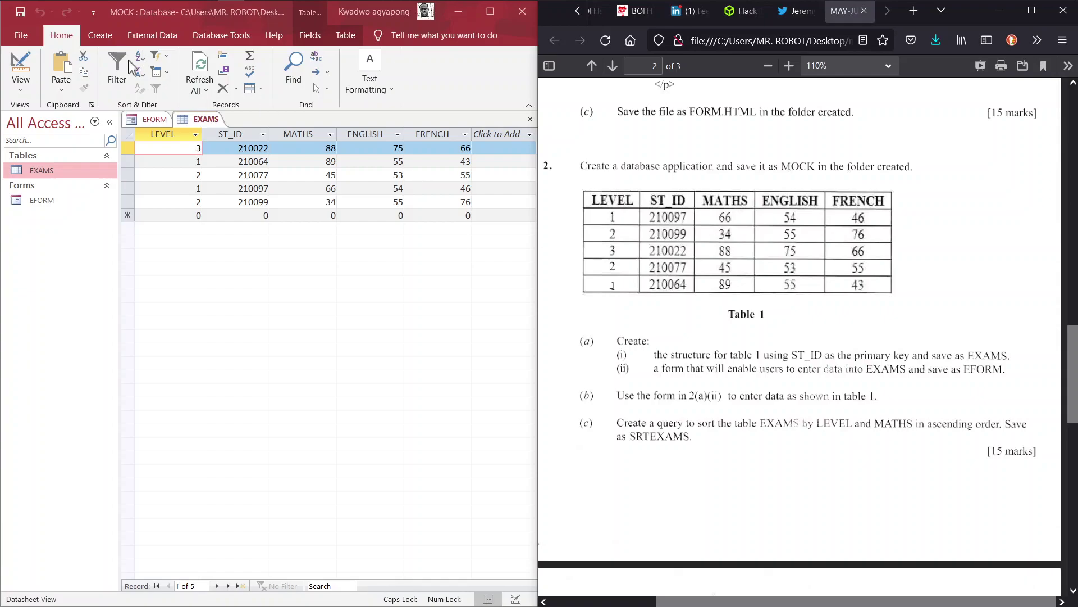
Step: Build EXAMS Query with the Simple Query Wizard, including all EXAMS fields as a detail query
left_click(96, 40)
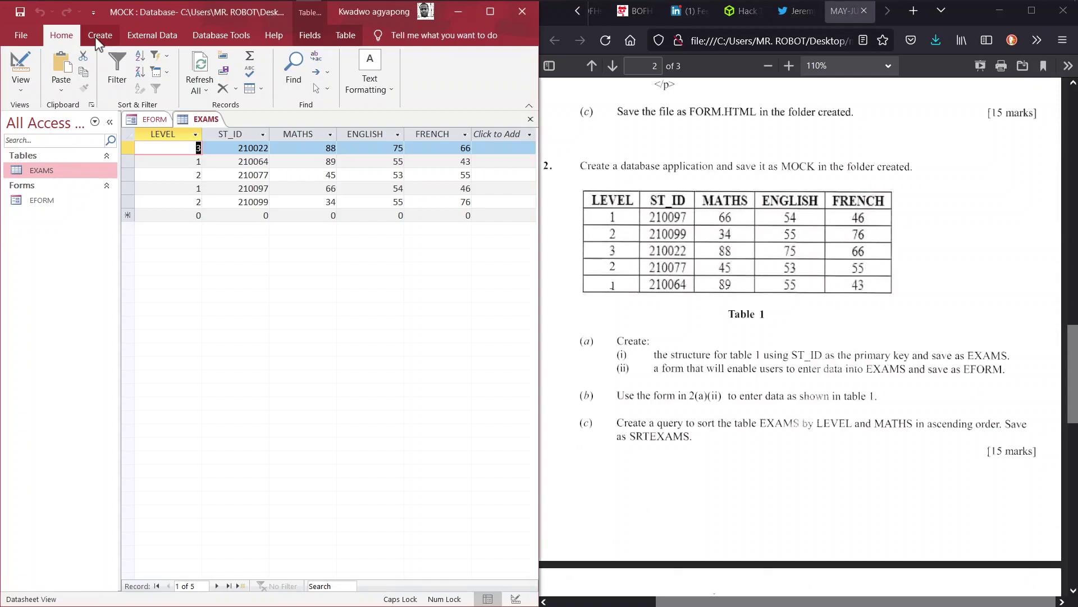
left_click(97, 37)
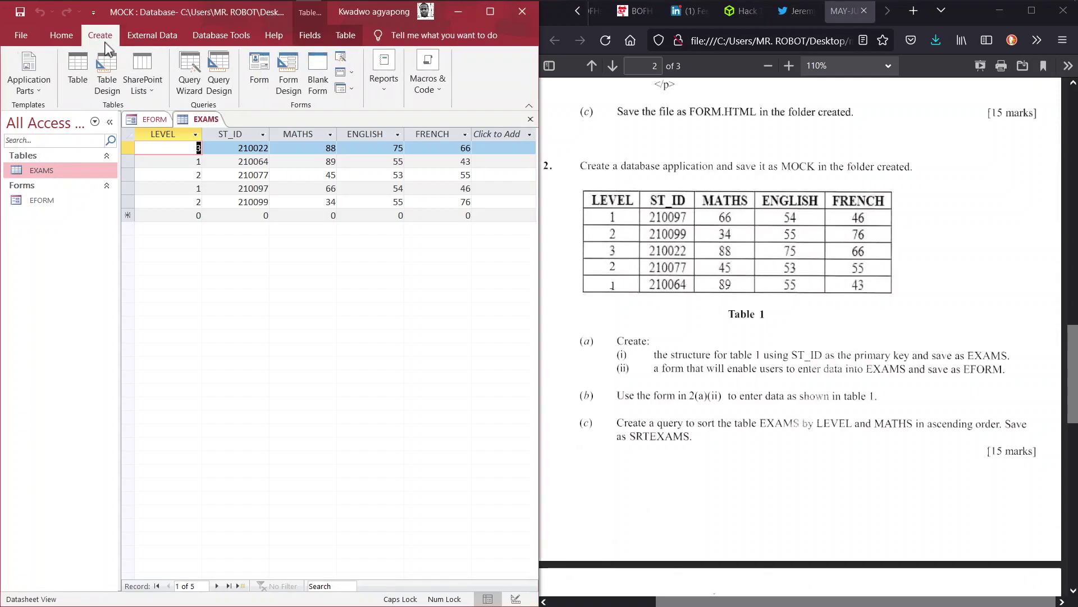
left_click(190, 85)
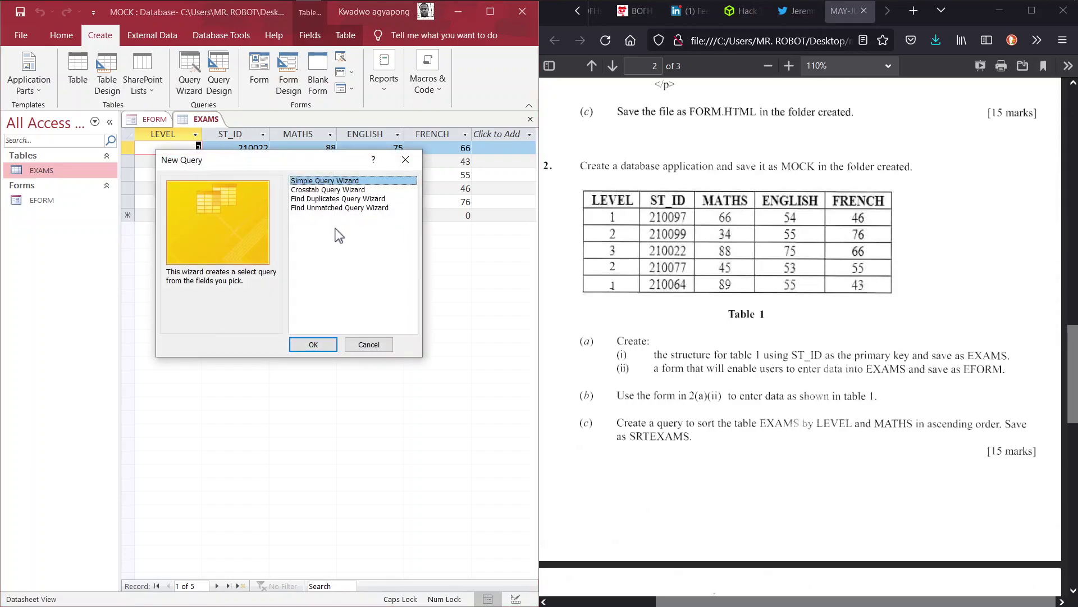
left_click(324, 341)
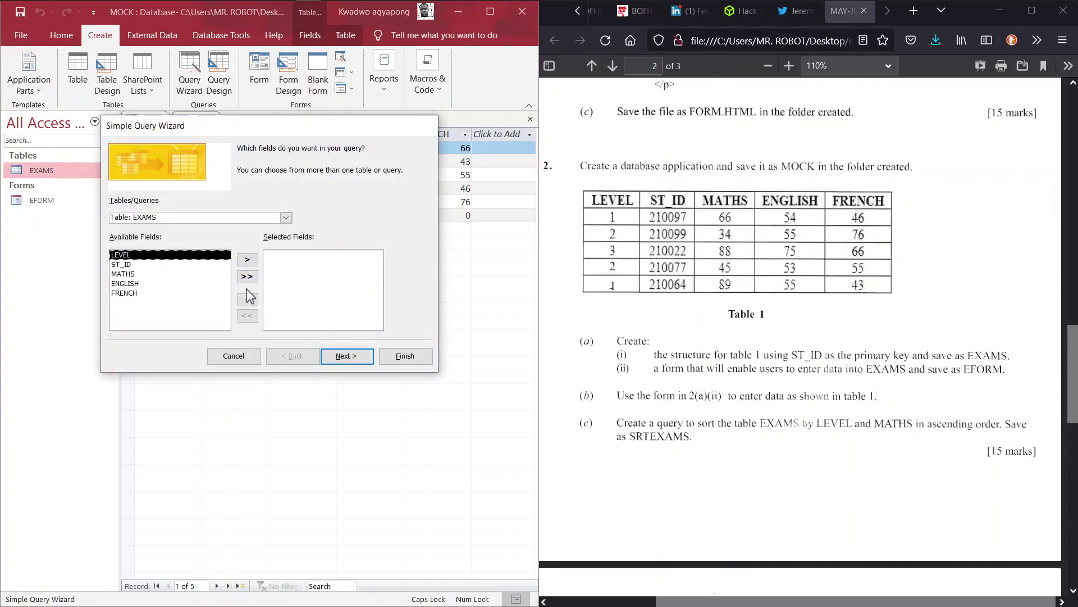
left_click(247, 277)
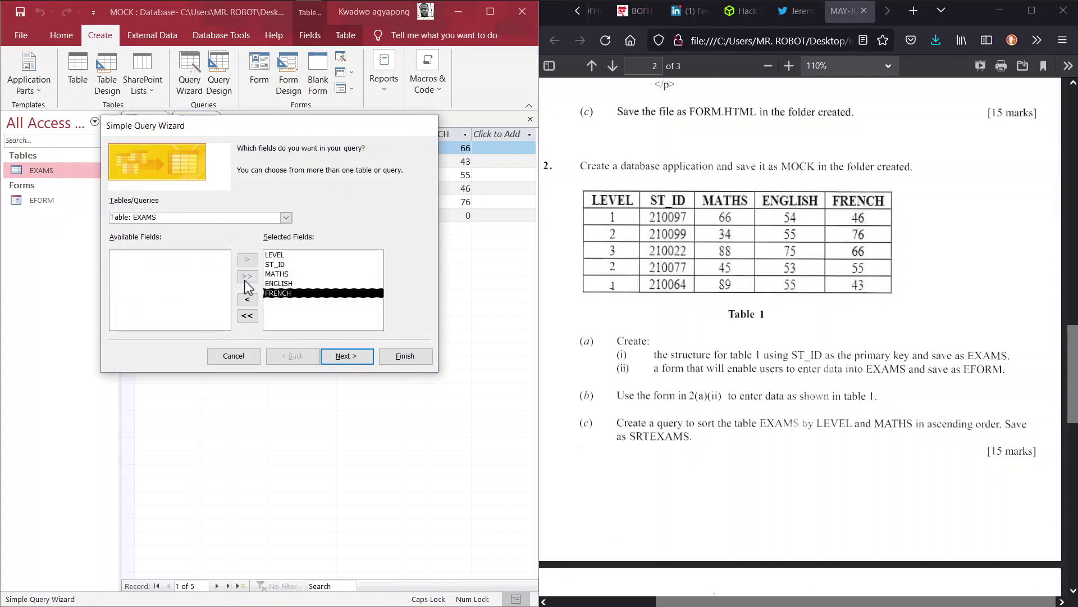
left_click(343, 359)
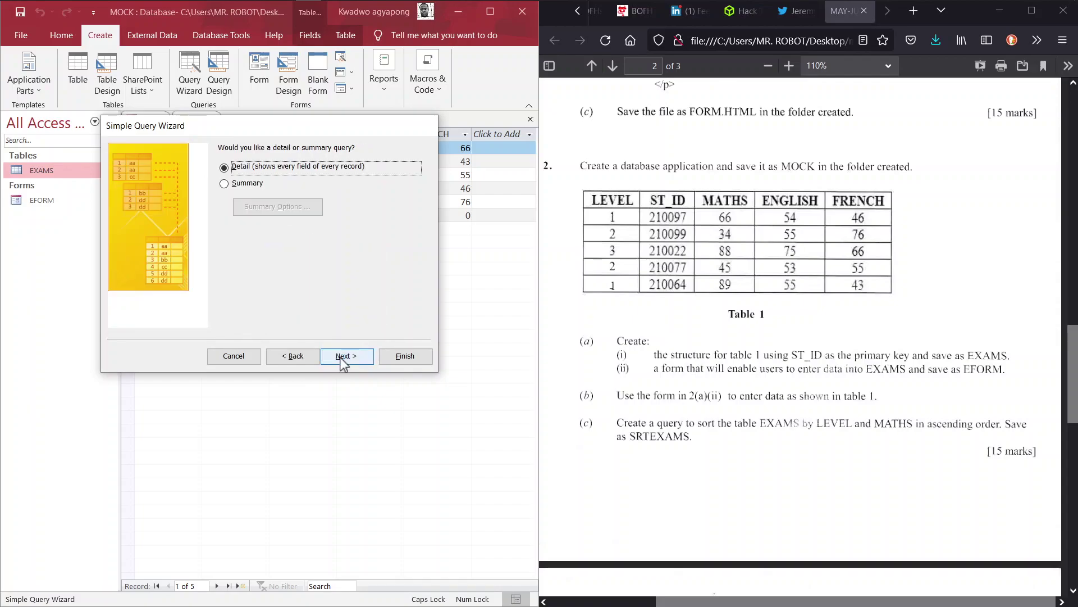
left_click(340, 355)
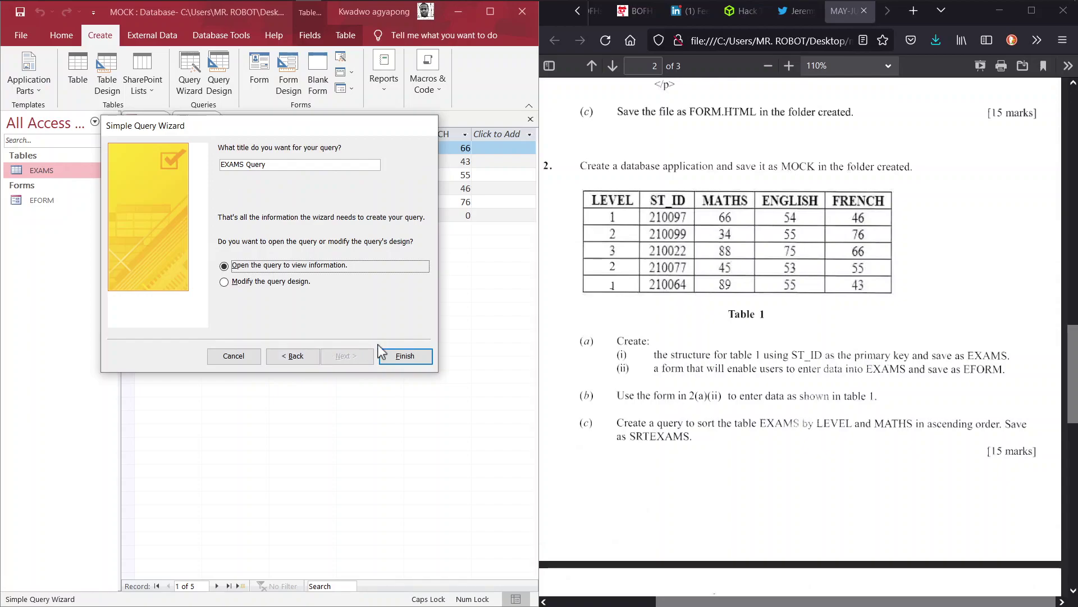
left_click(395, 358)
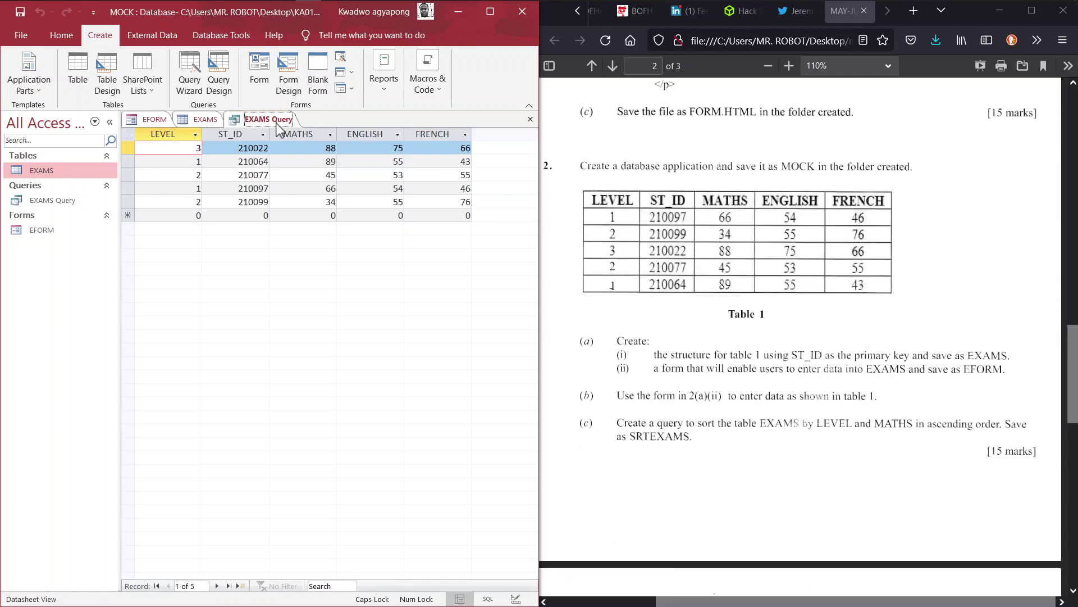
Step: Maximize Access, close the query, EXAMS and EFORM tabs, and reopen EXAMS Query alone
left_click(260, 265)
left_click(57, 200)
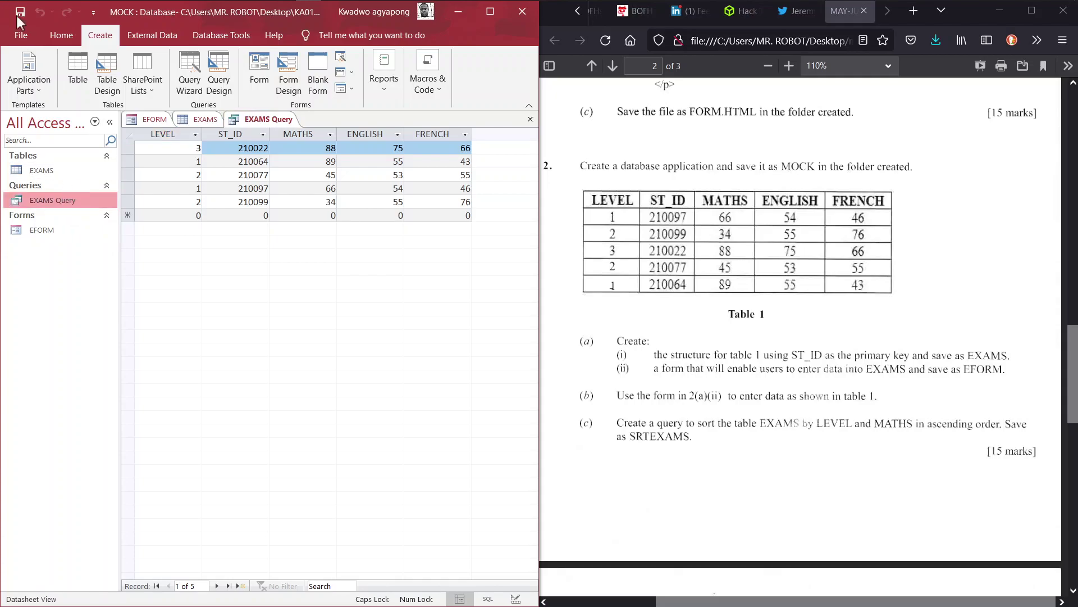
left_click(62, 37)
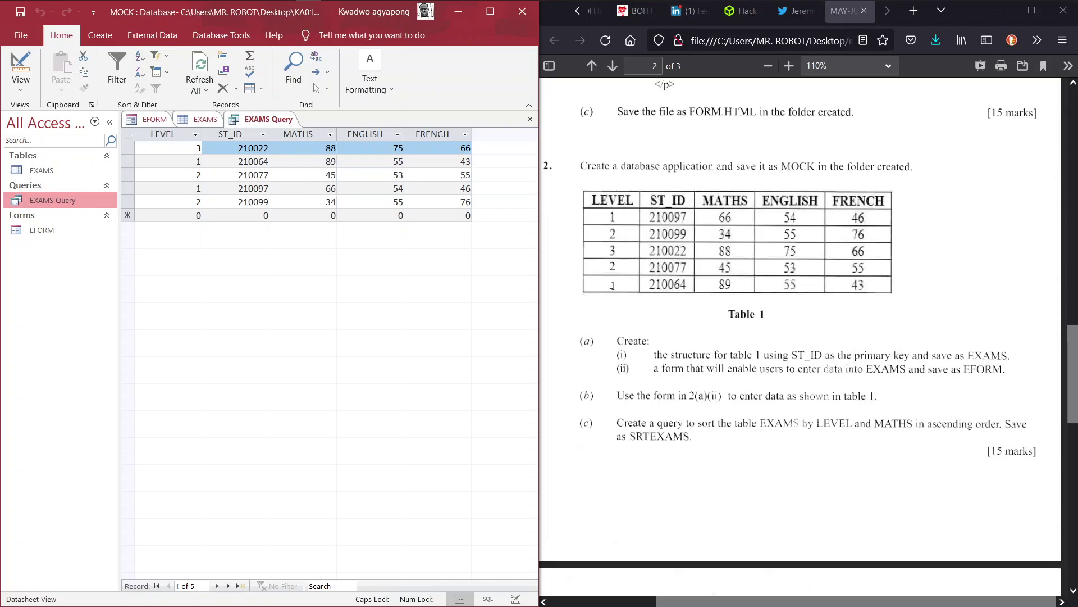
left_click(265, 123)
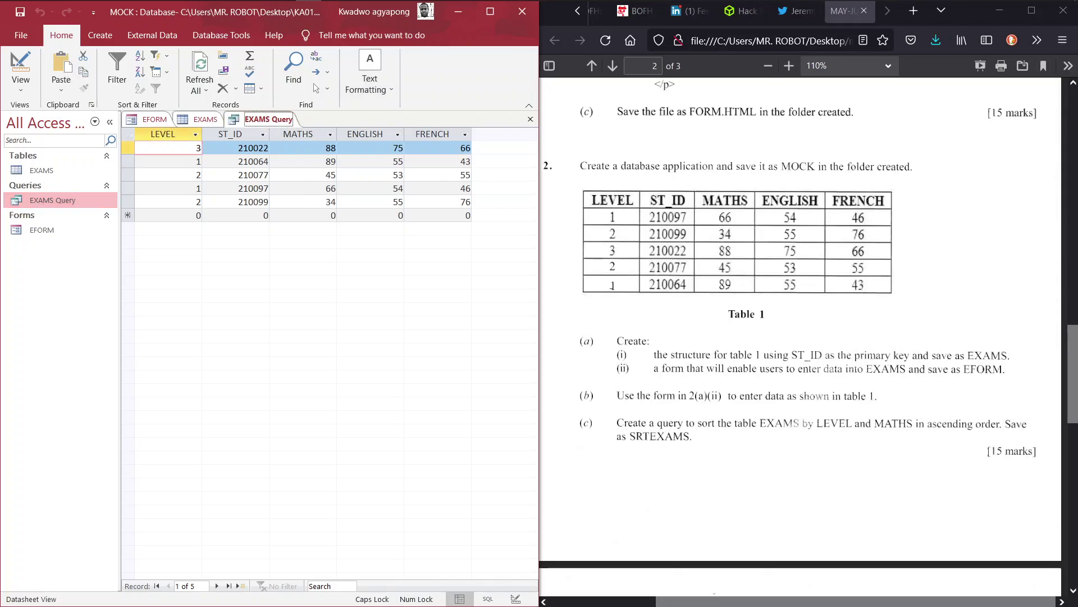
left_click(492, 13)
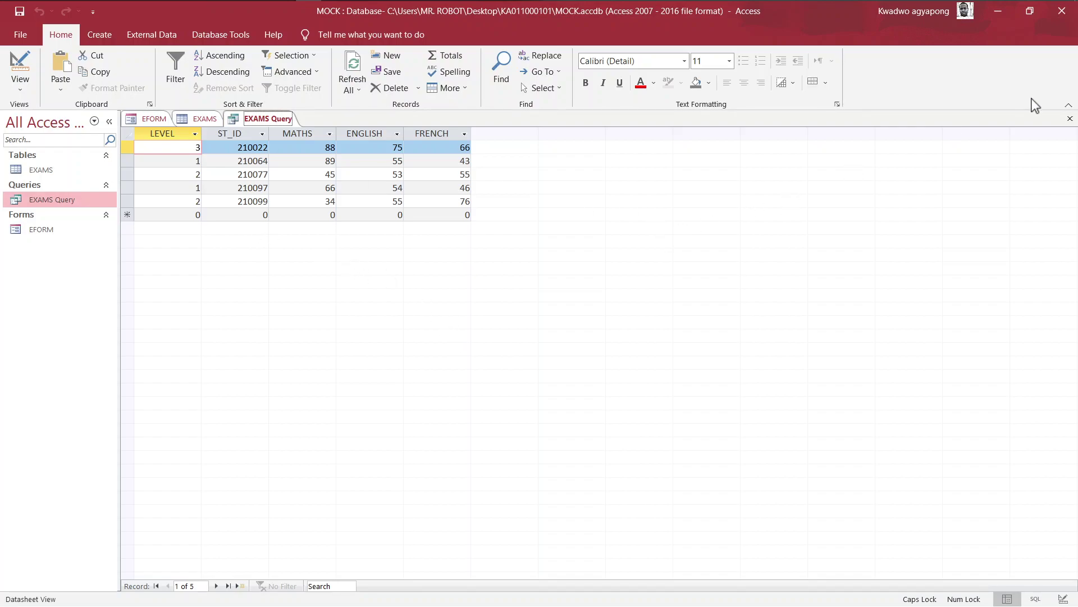
left_click(1069, 118)
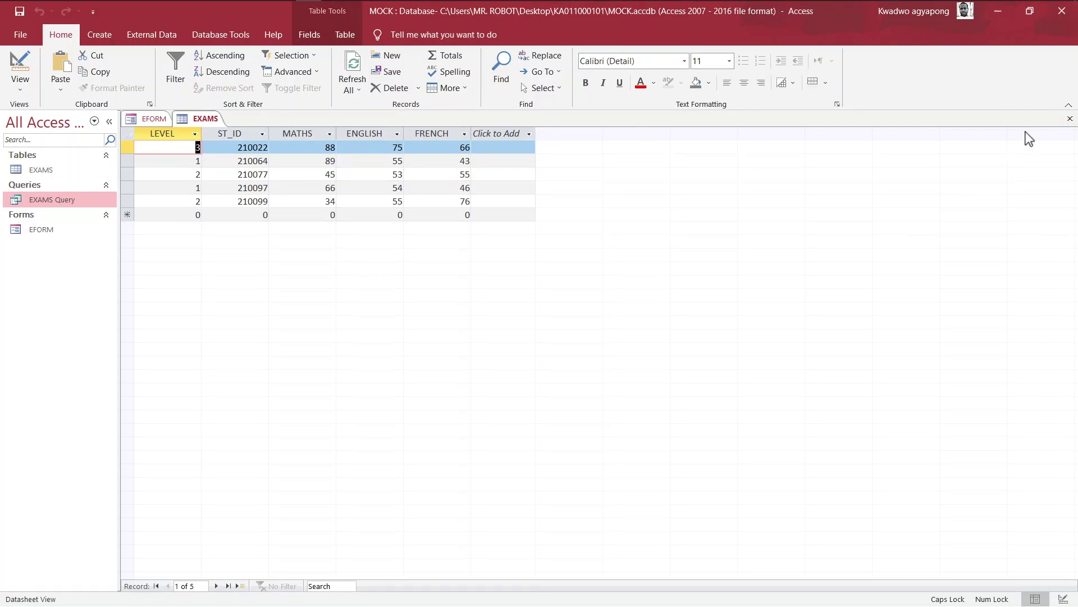
left_click(1070, 119)
left_click(1069, 118)
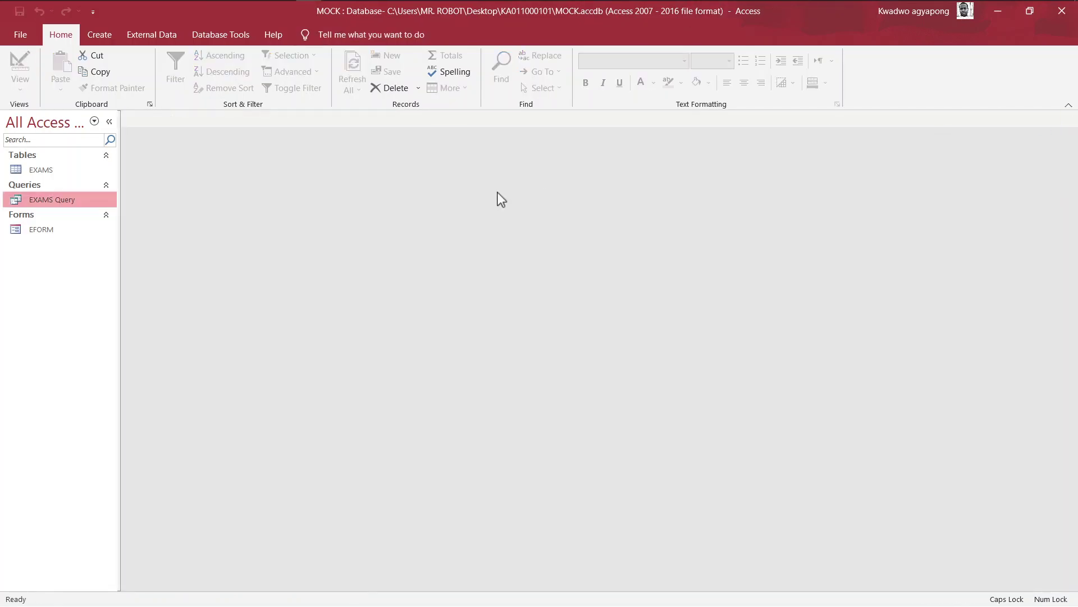
double_click(52, 199)
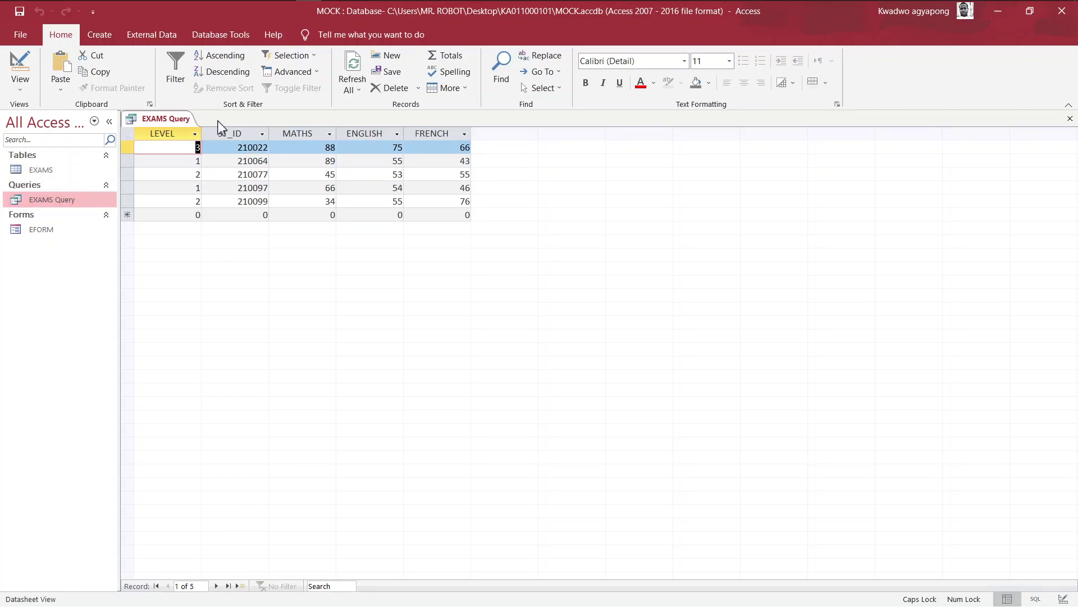
Step: In Design View, set the LEVEL column's sort to Ascending and run the query
left_click(24, 90)
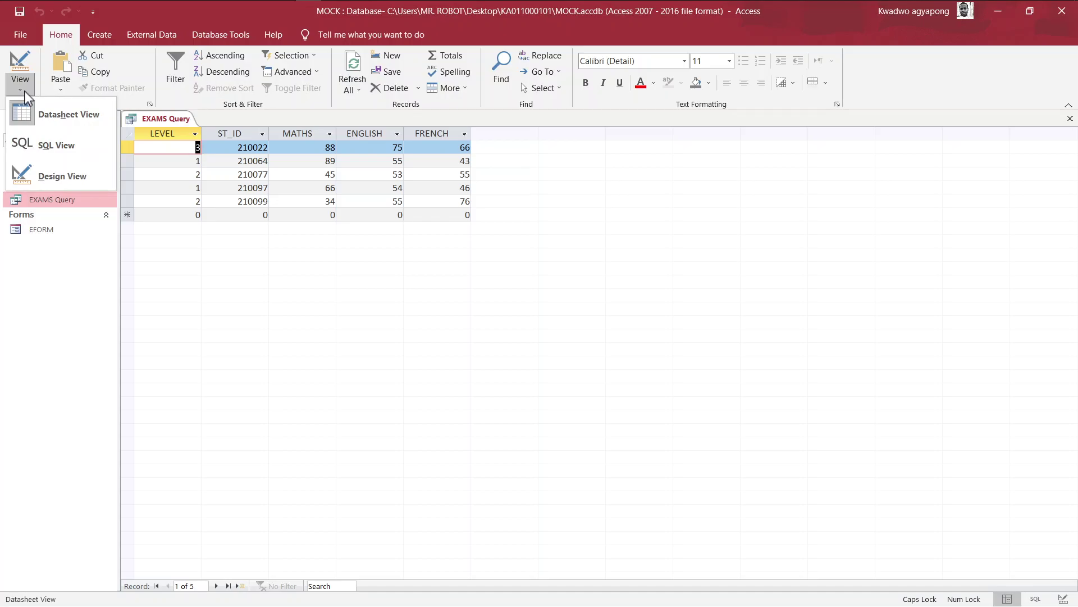
left_click(62, 177)
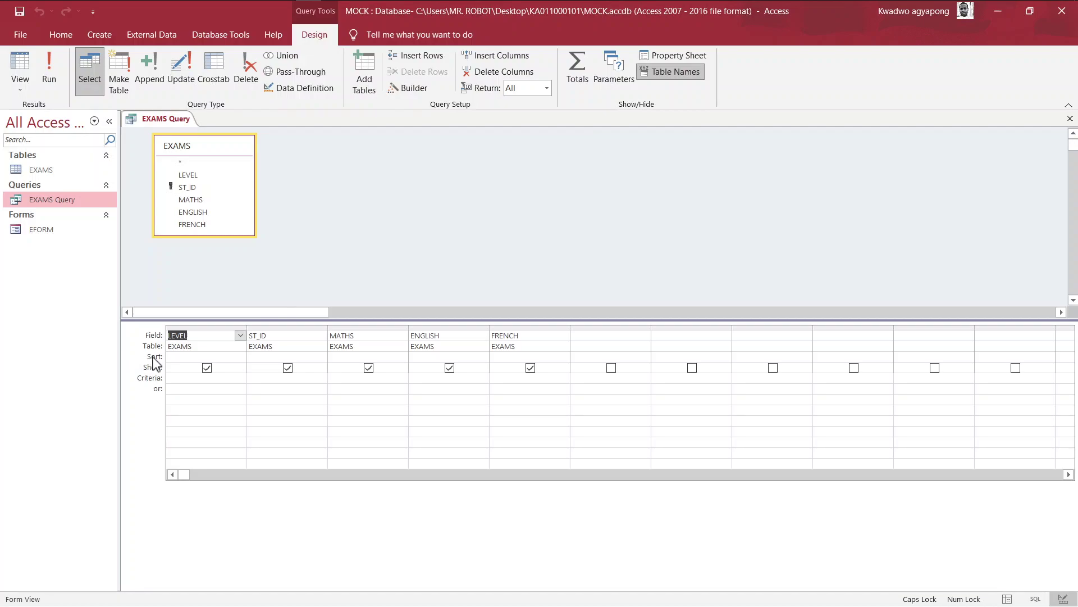
left_click(155, 363)
left_click(240, 357)
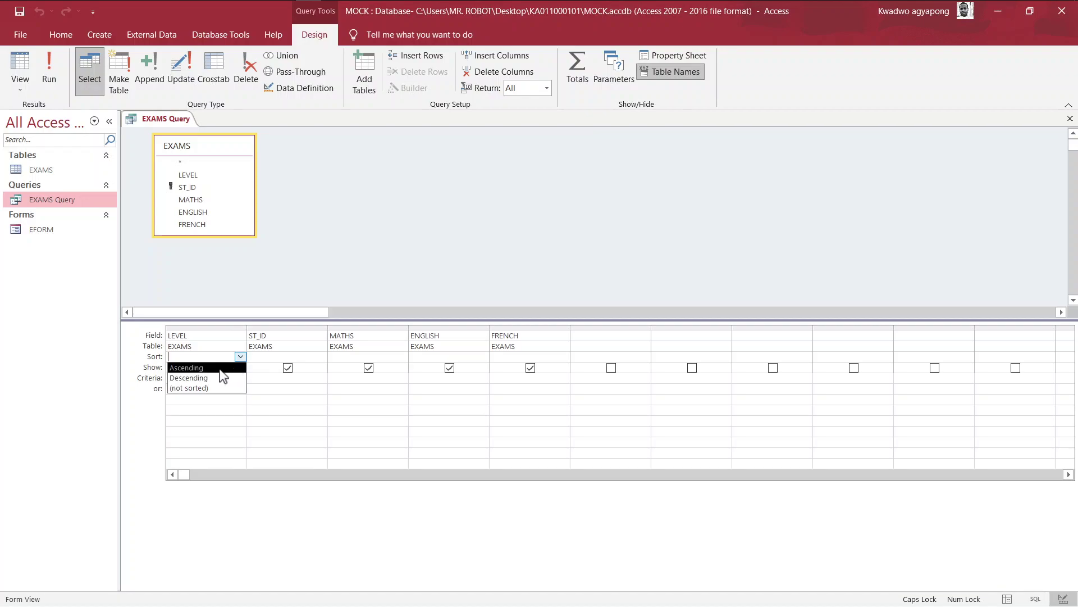
left_click(222, 368)
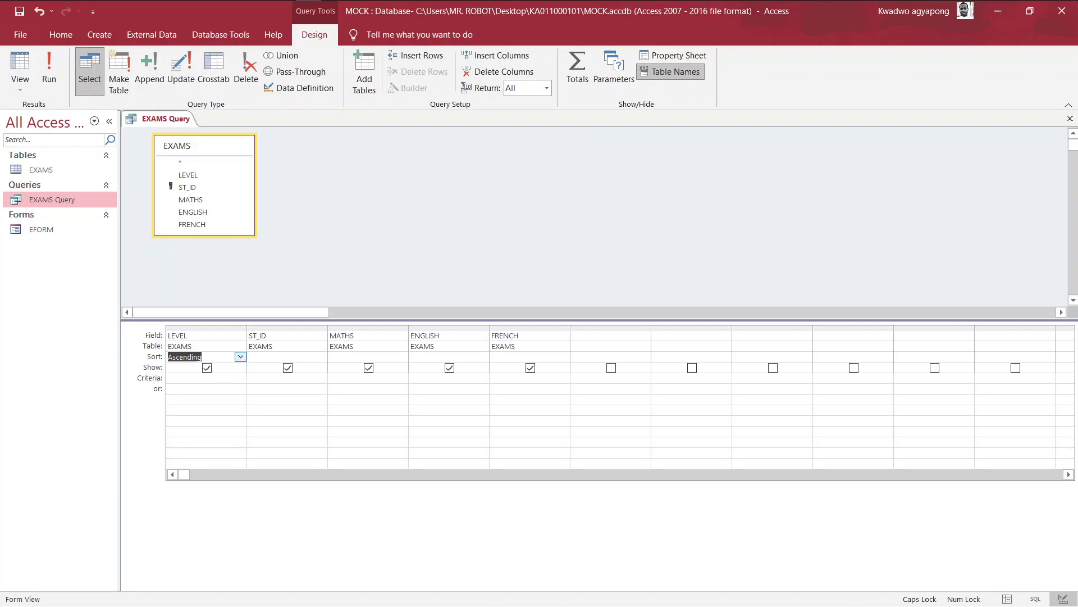
left_click(48, 56)
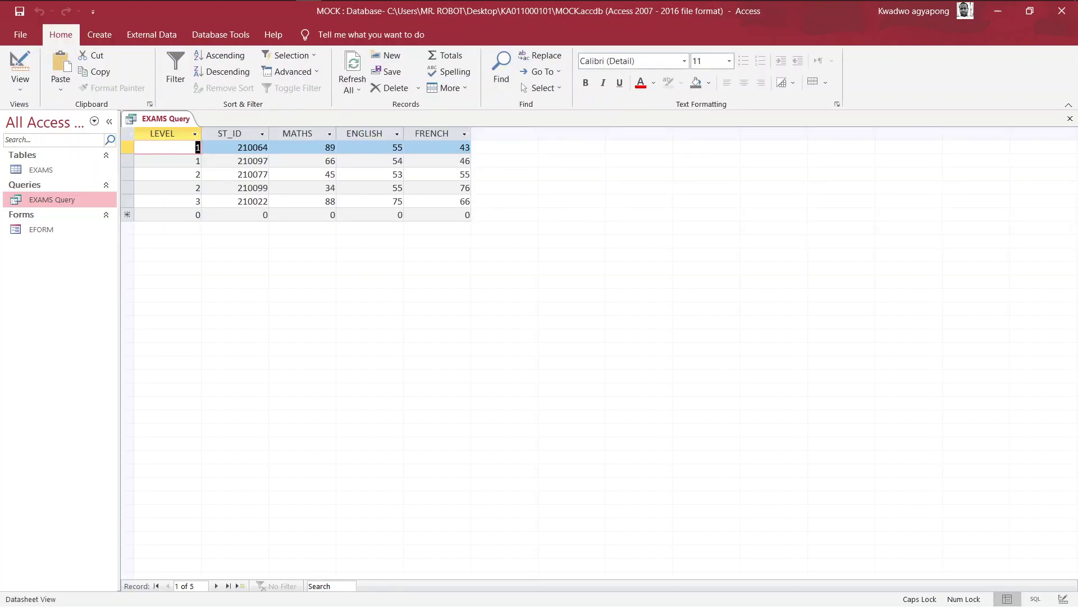
Step: Open the EXAMS table for comparison, then return to the sorted EXAMS Query results
double_click(31, 172)
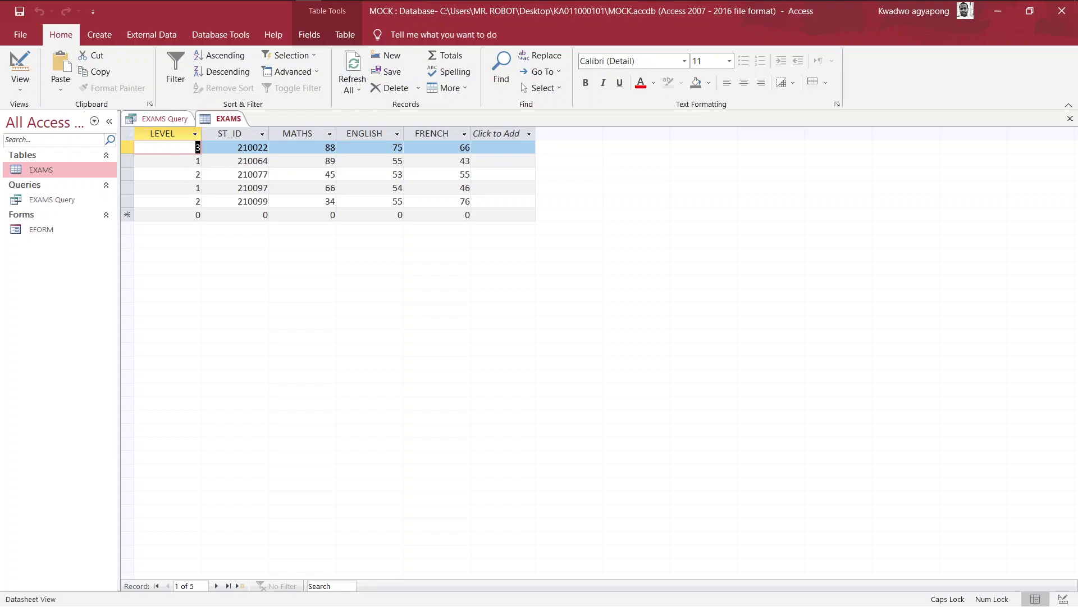
left_click(164, 118)
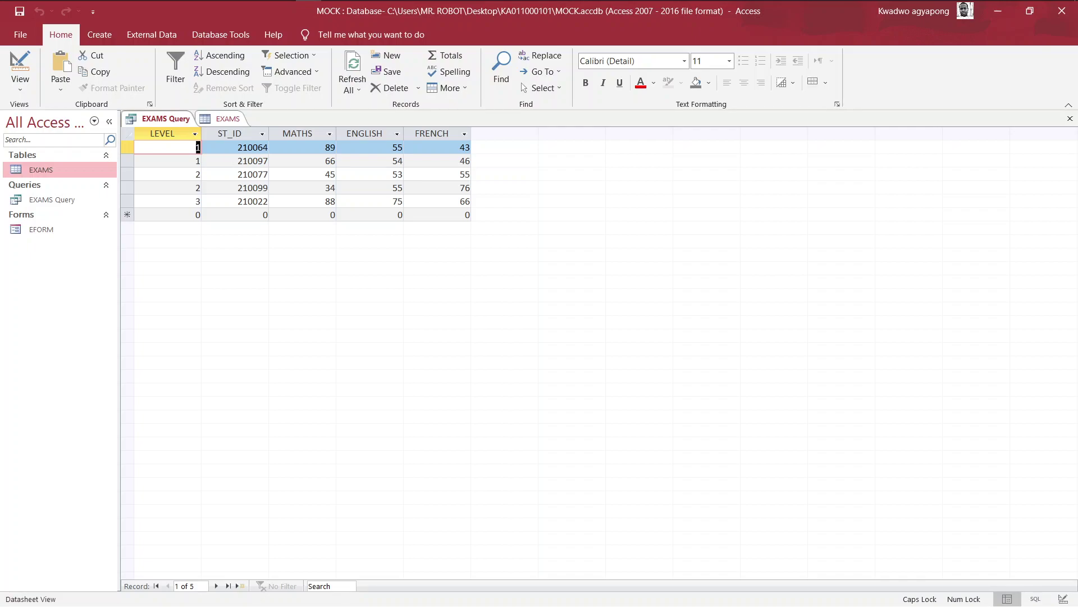
Step: In Design view, add an Ascending sort on MATHS and run the query to view the sorted records
left_click(23, 85)
left_click(49, 175)
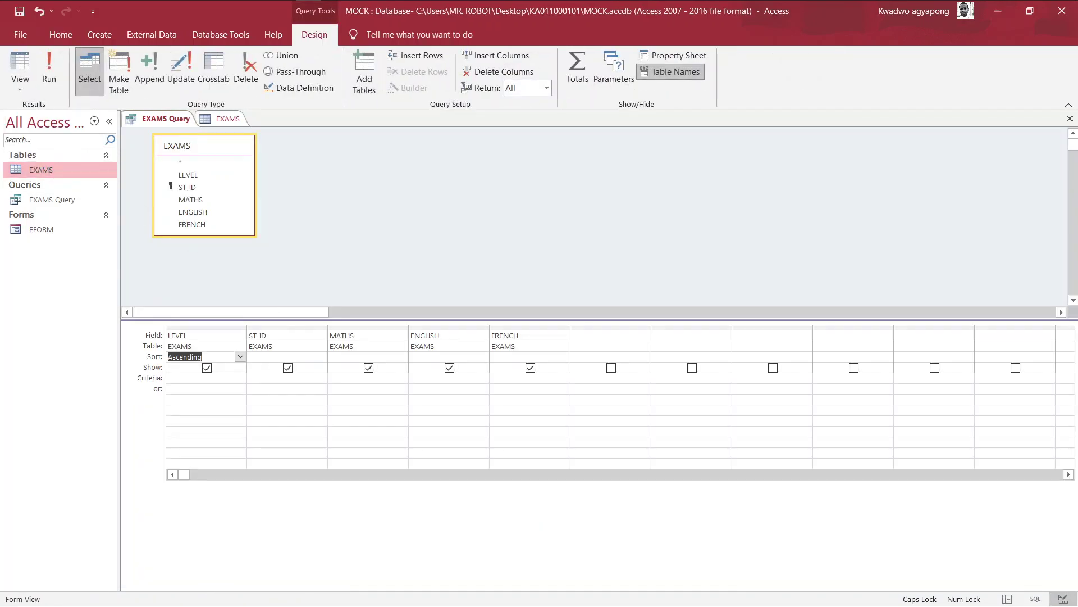
left_click(365, 346)
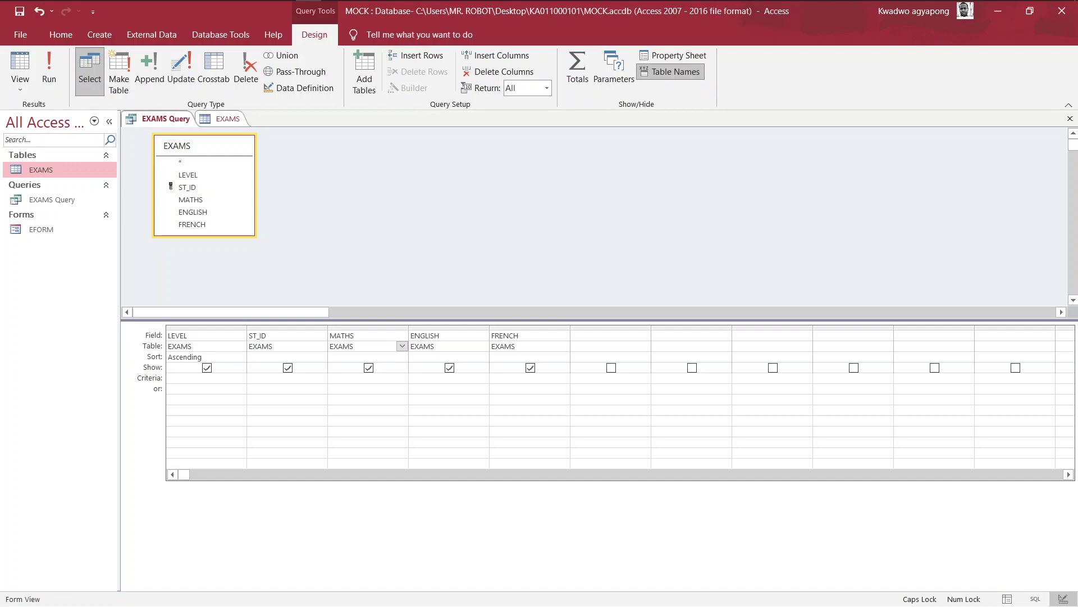
left_click(402, 356)
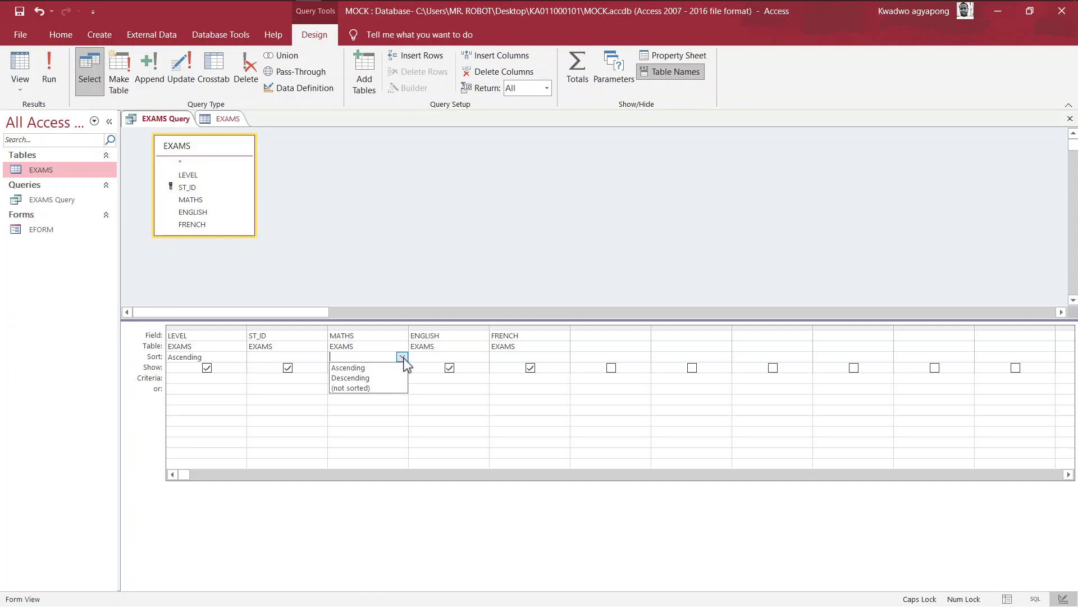
left_click(375, 371)
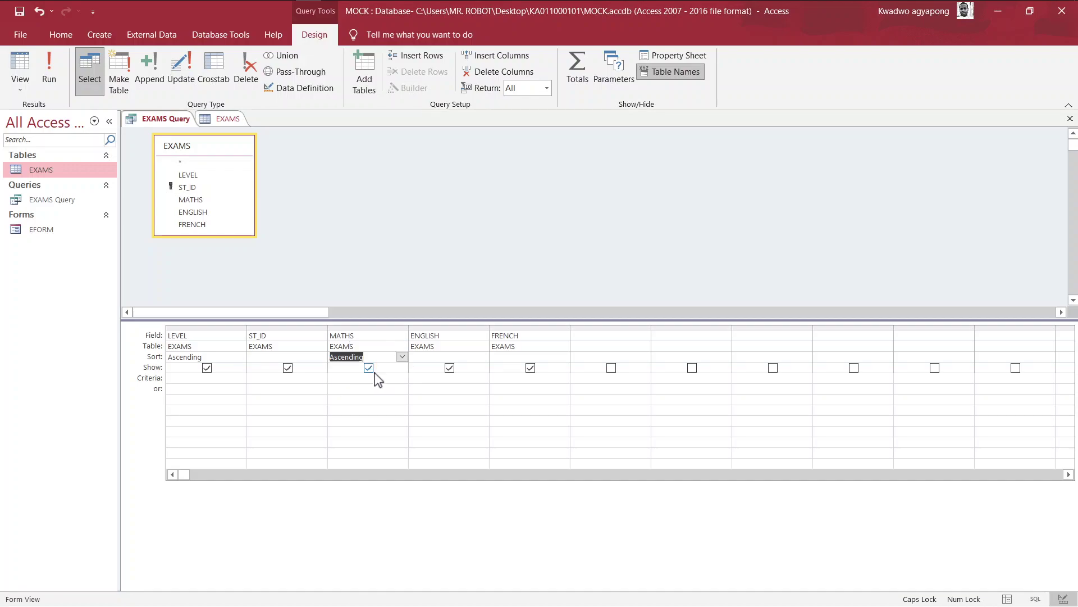
left_click(49, 72)
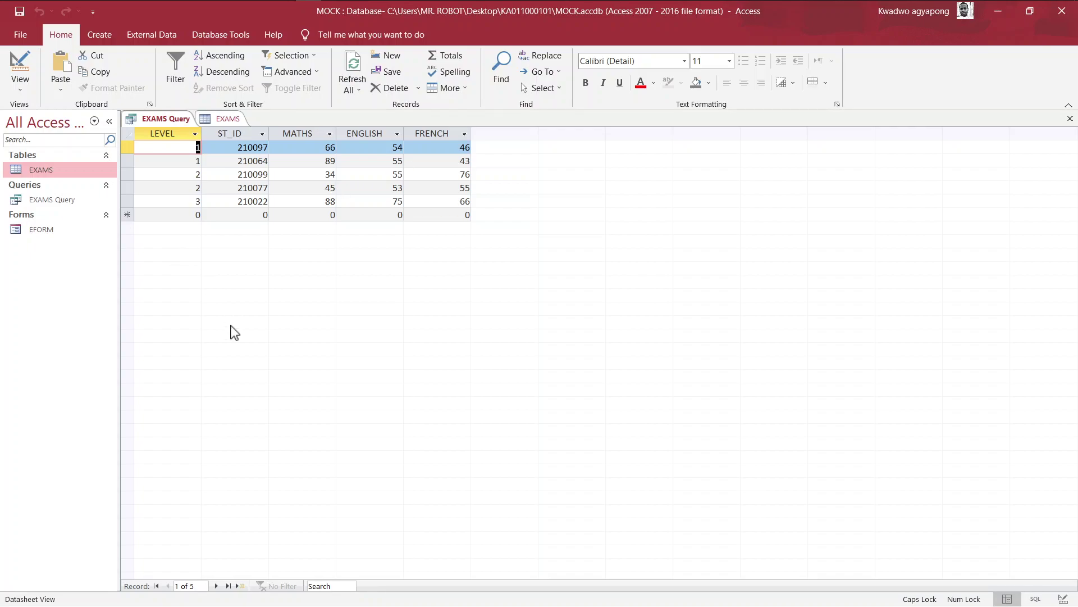
Step: Snap Access to the left half and the exam PDF to the right, then refocus the query results
key("super+Tab")
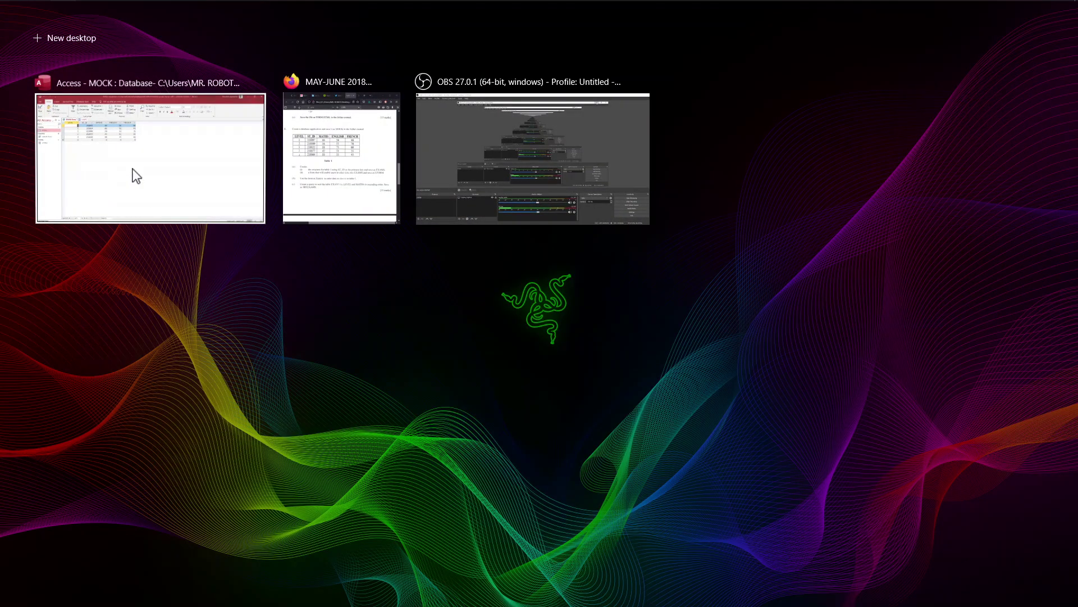
right_click(134, 172)
left_click(181, 183)
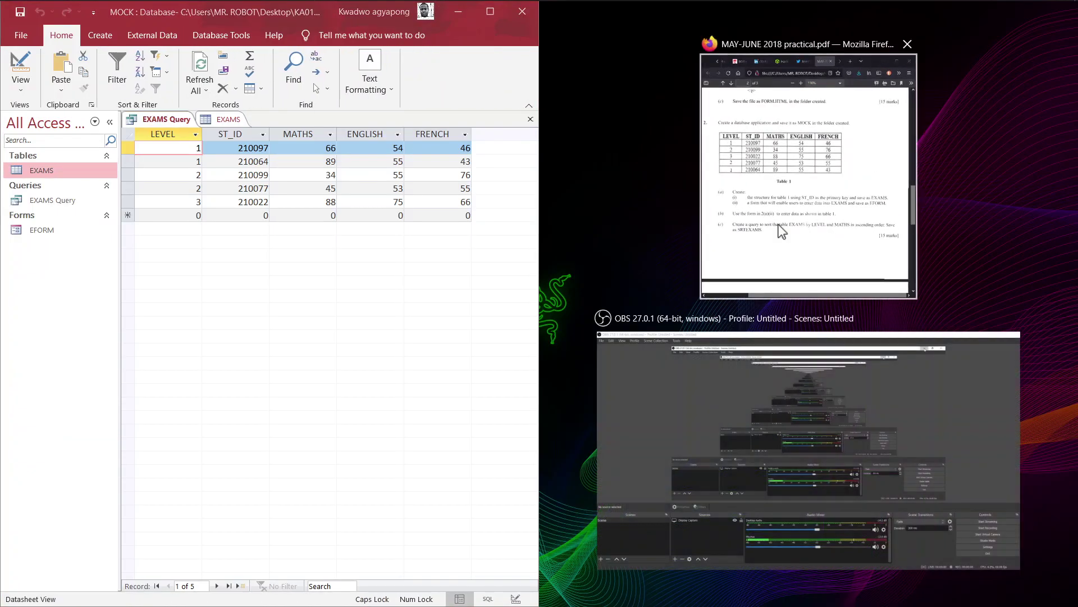
left_click(780, 230)
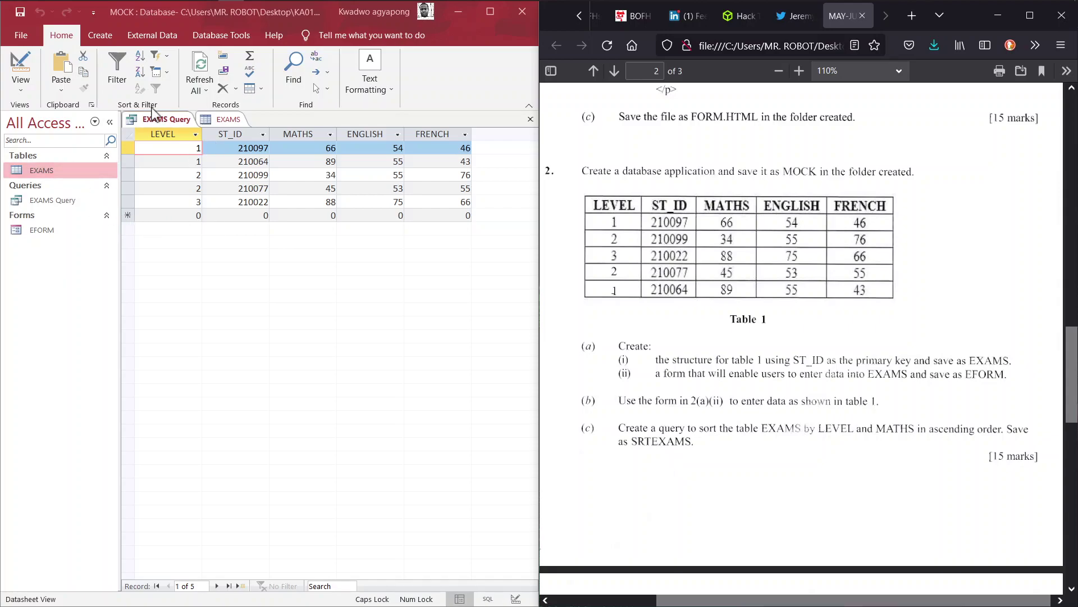
left_click(183, 121)
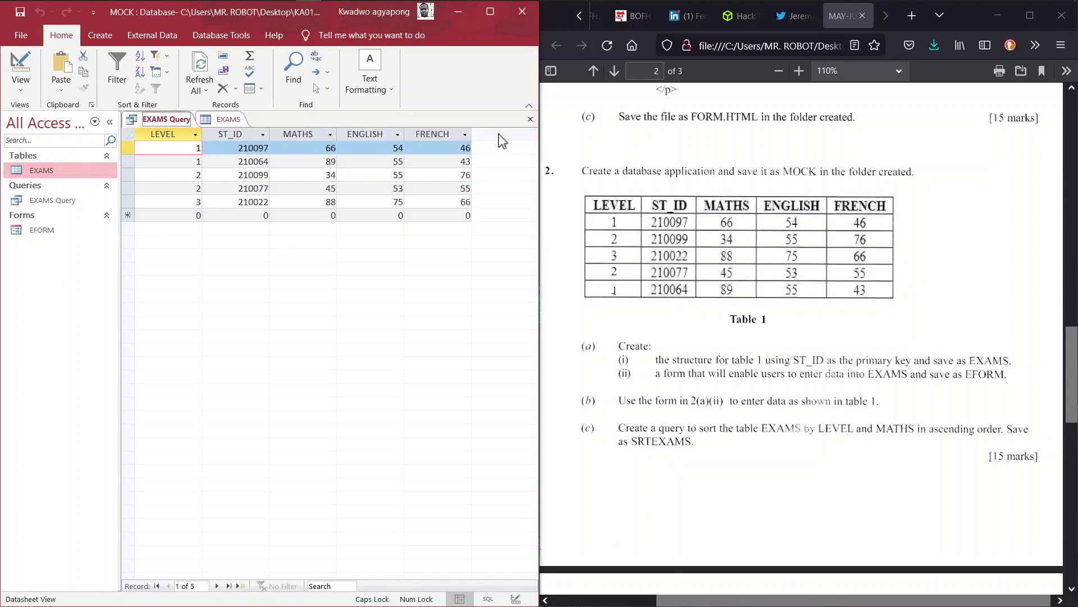
Step: Close and save the EXAMS Query, rename it SRTEXAMS, and open it to check the sorting
left_click(532, 120)
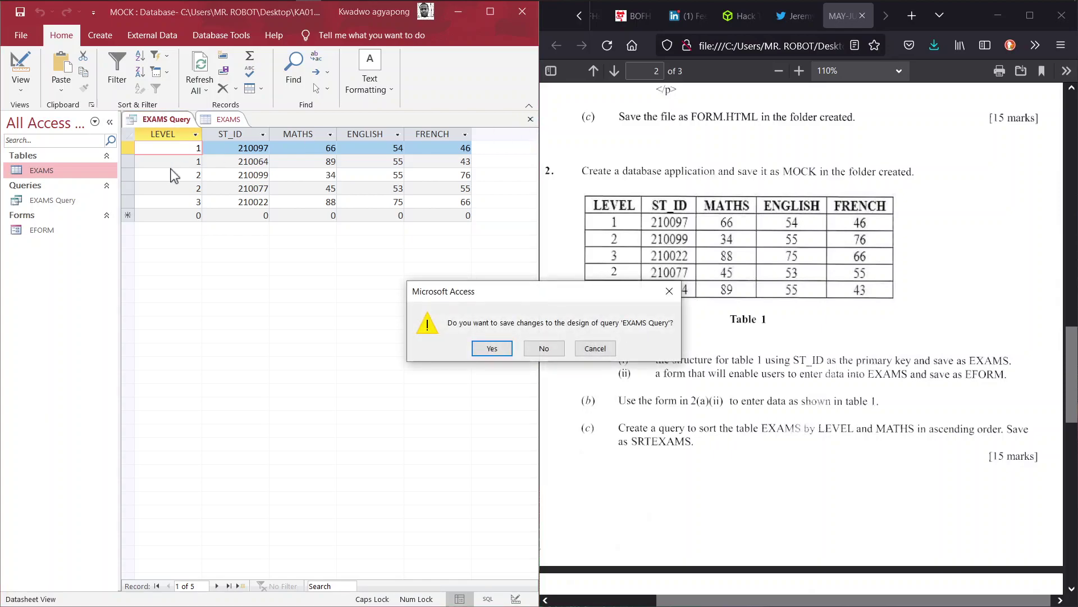
left_click(495, 348)
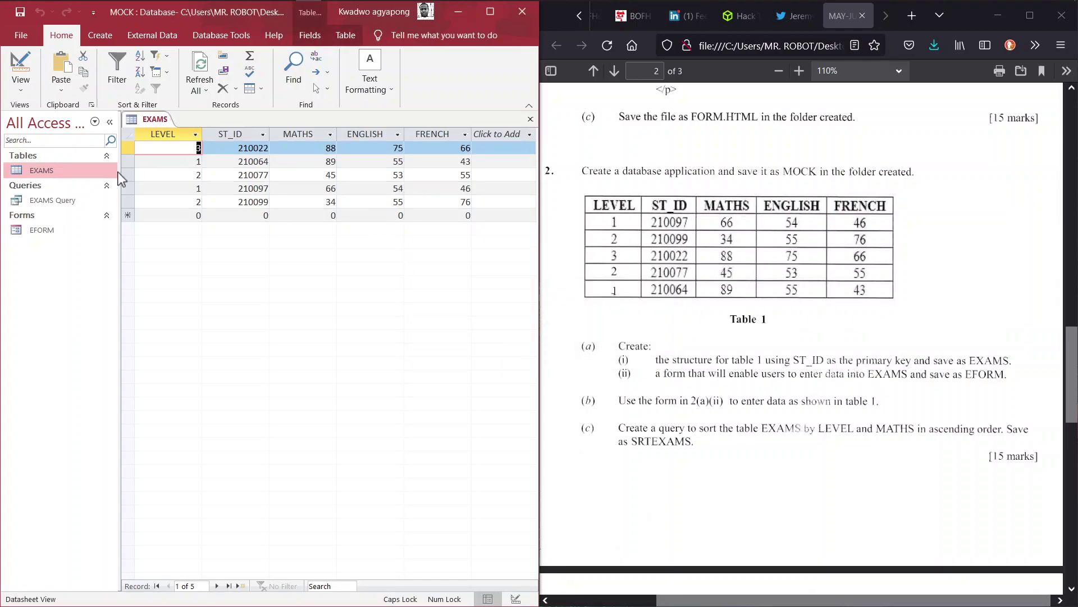
left_click(35, 203)
right_click(35, 203)
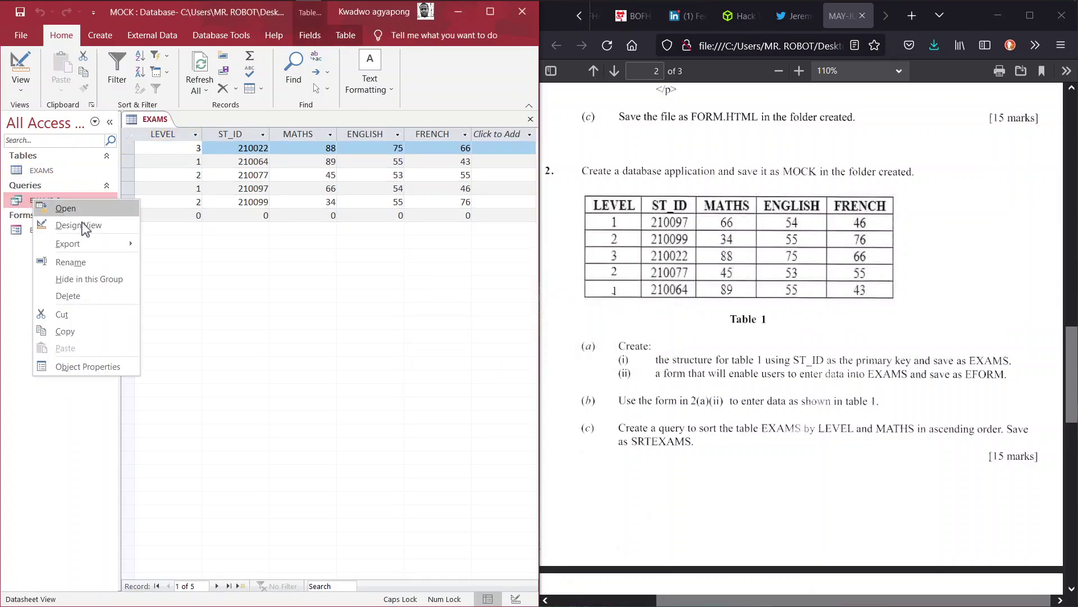
left_click(83, 257)
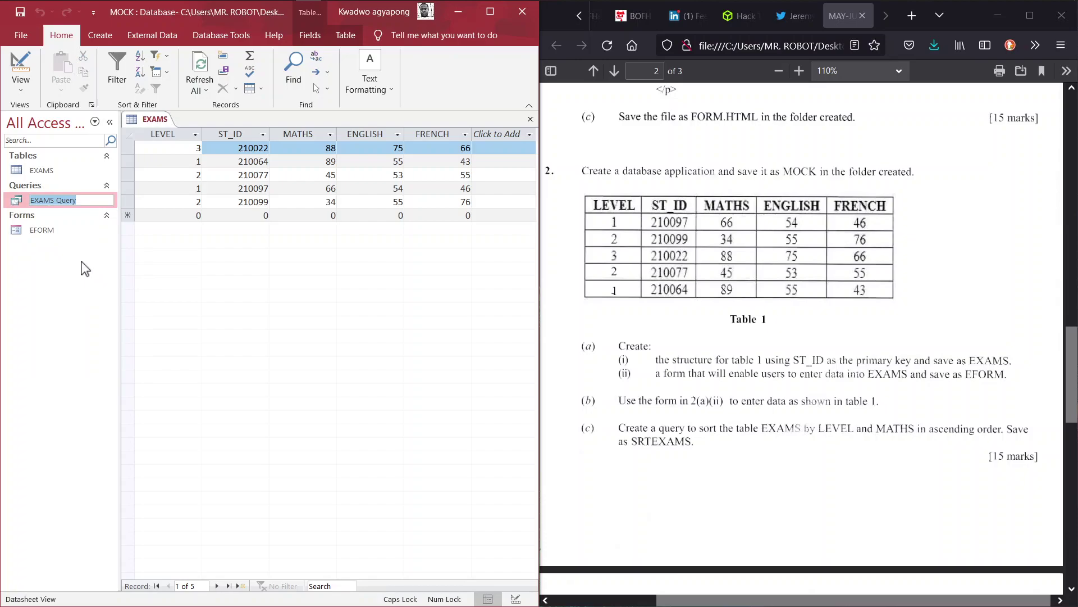
type("SRTEXAMS")
key("Return")
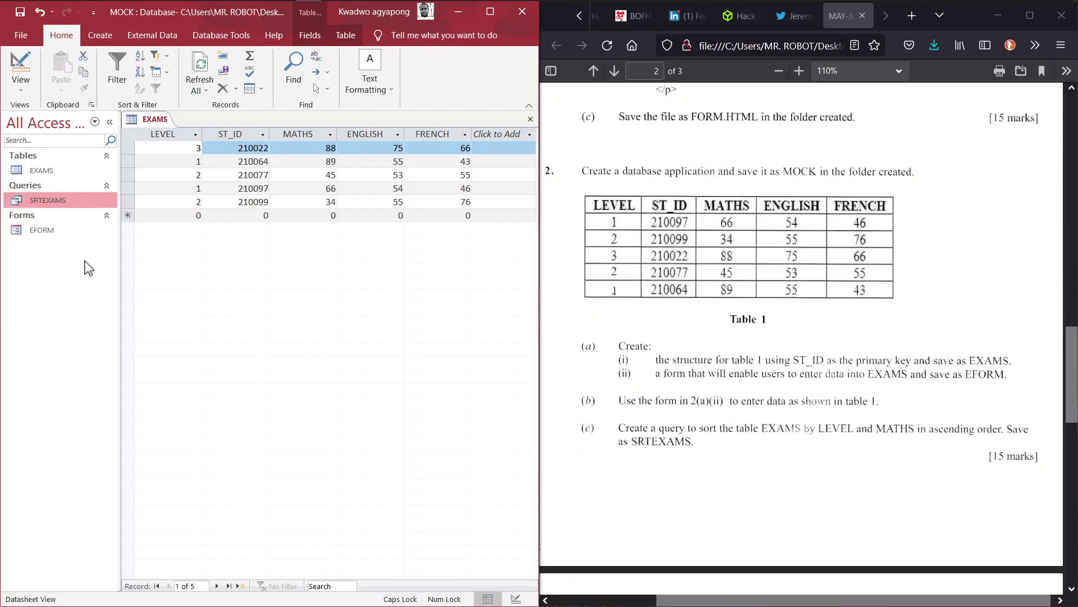
double_click(72, 201)
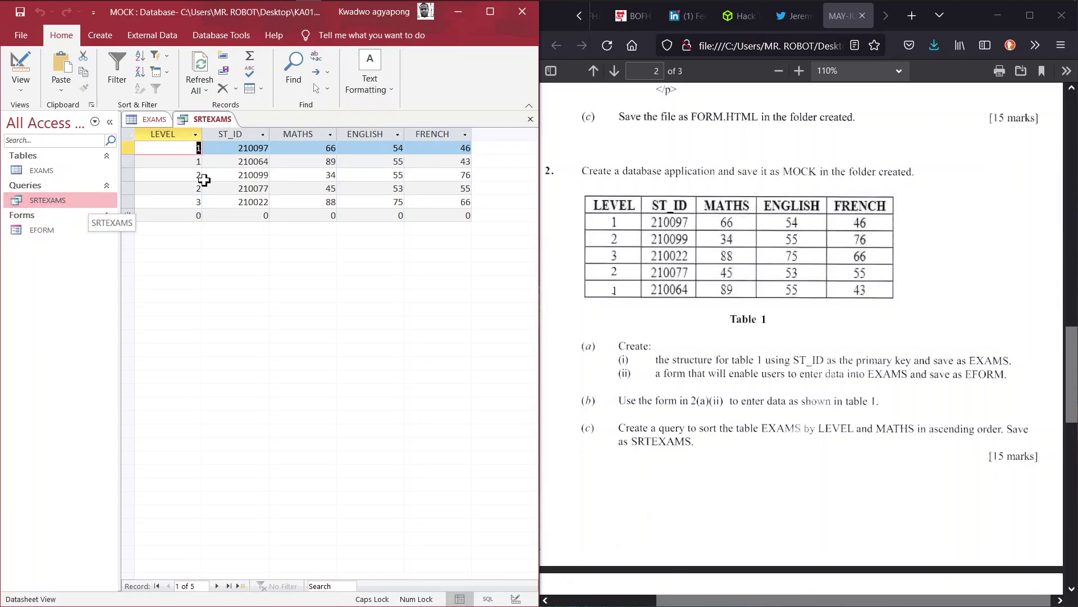
Step: Close the MOCK database, minimize the exam PDF, and refresh the desktop twice
left_click(522, 12)
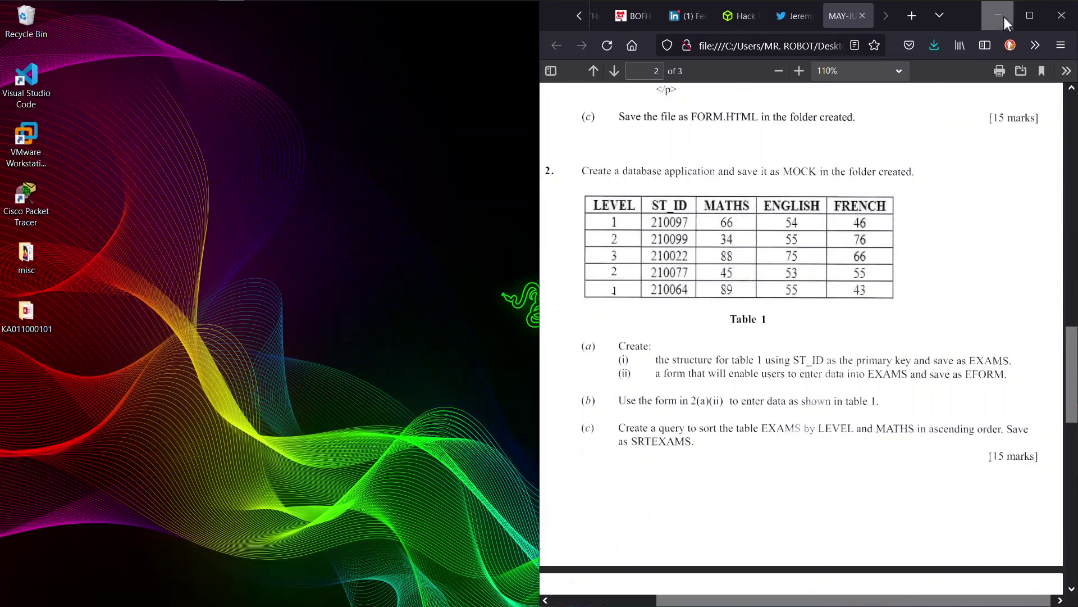
left_click(999, 16)
right_click(442, 183)
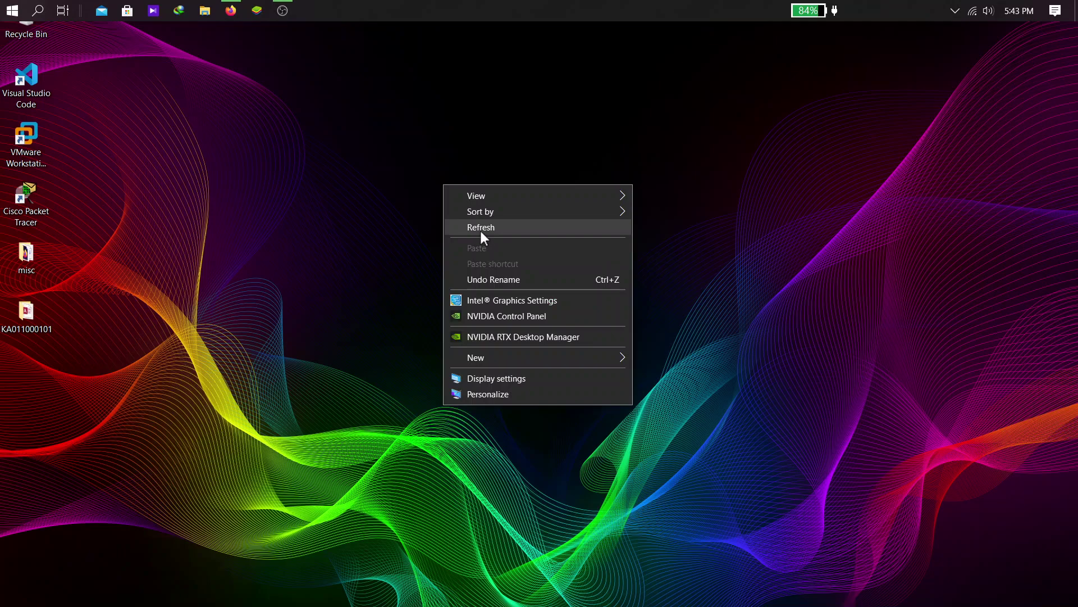
left_click(480, 228)
right_click(480, 229)
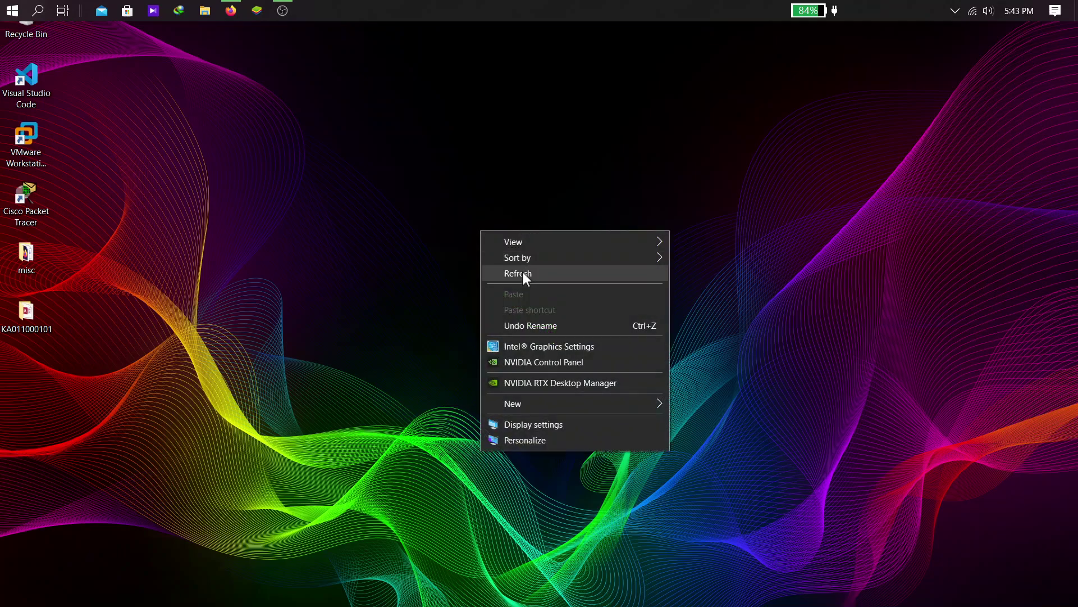
left_click(524, 273)
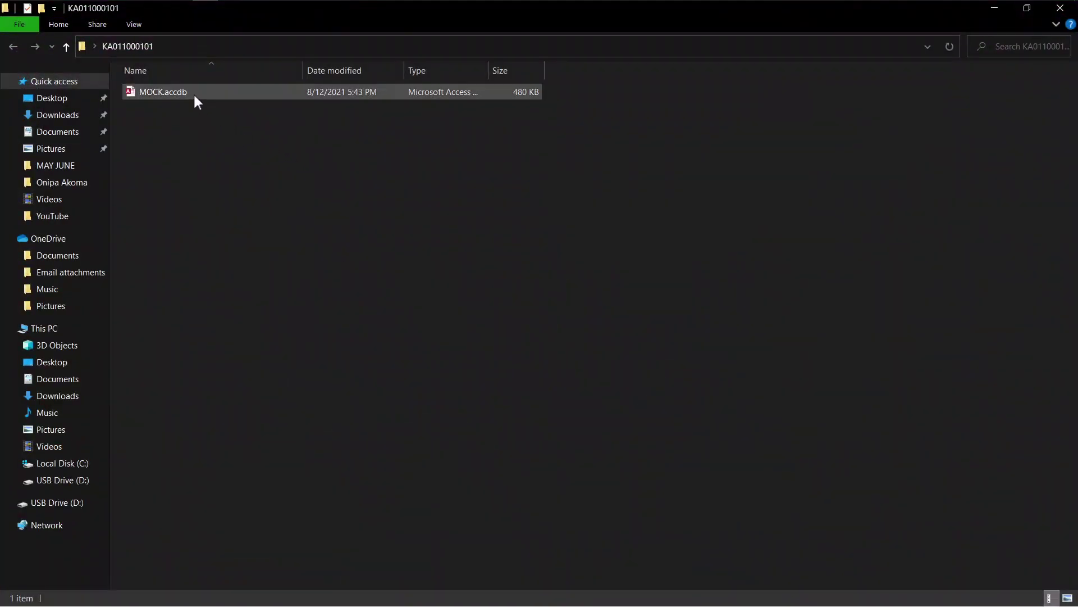
Step: Reopen MOCK.accdb maximized and dismiss the security warning
double_click(181, 90)
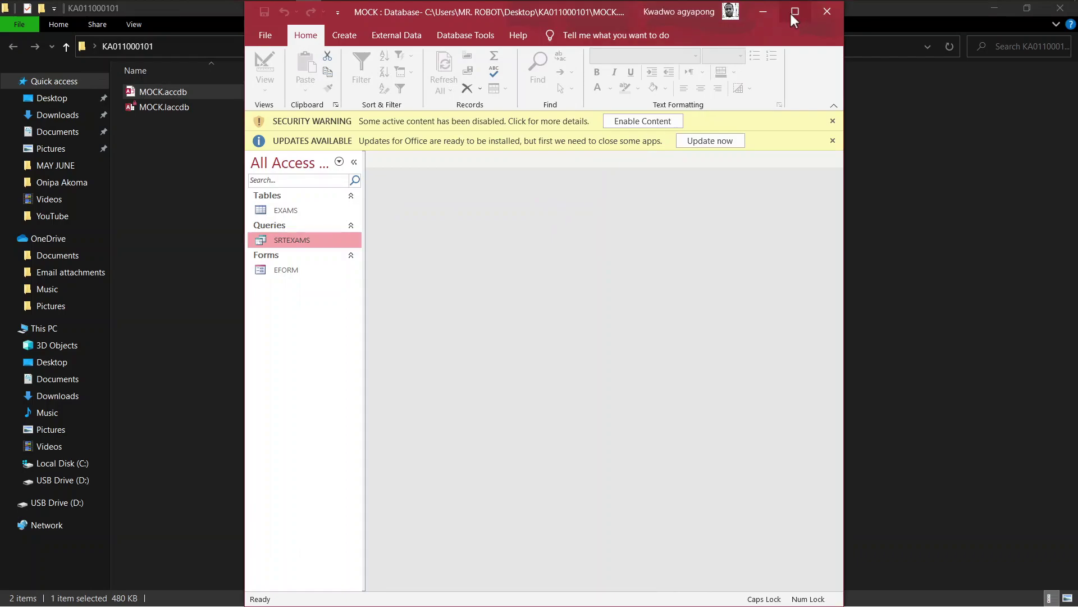
left_click(794, 12)
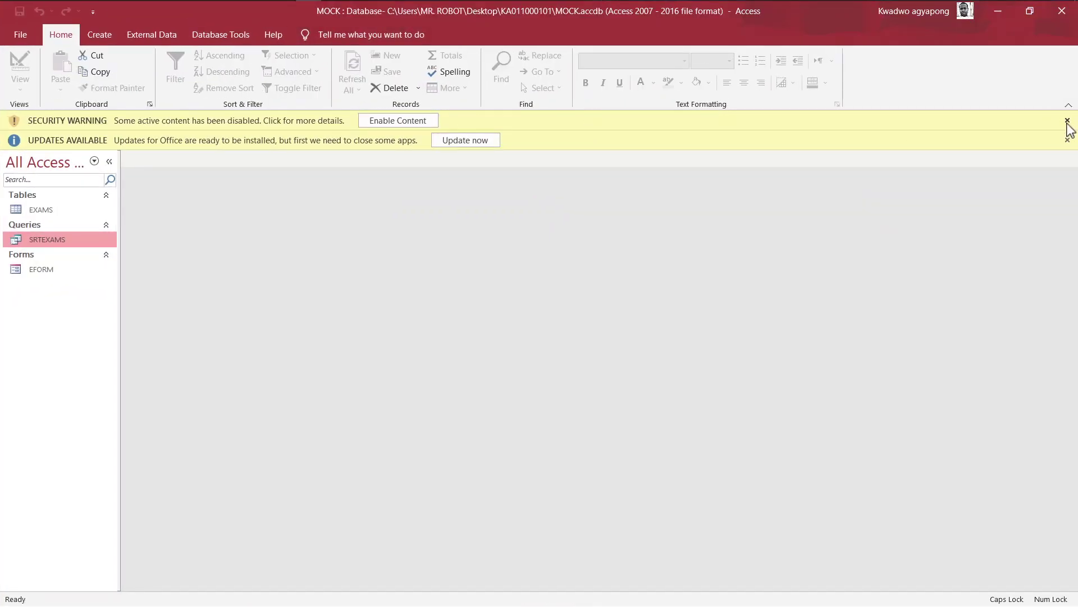
left_click(1067, 121)
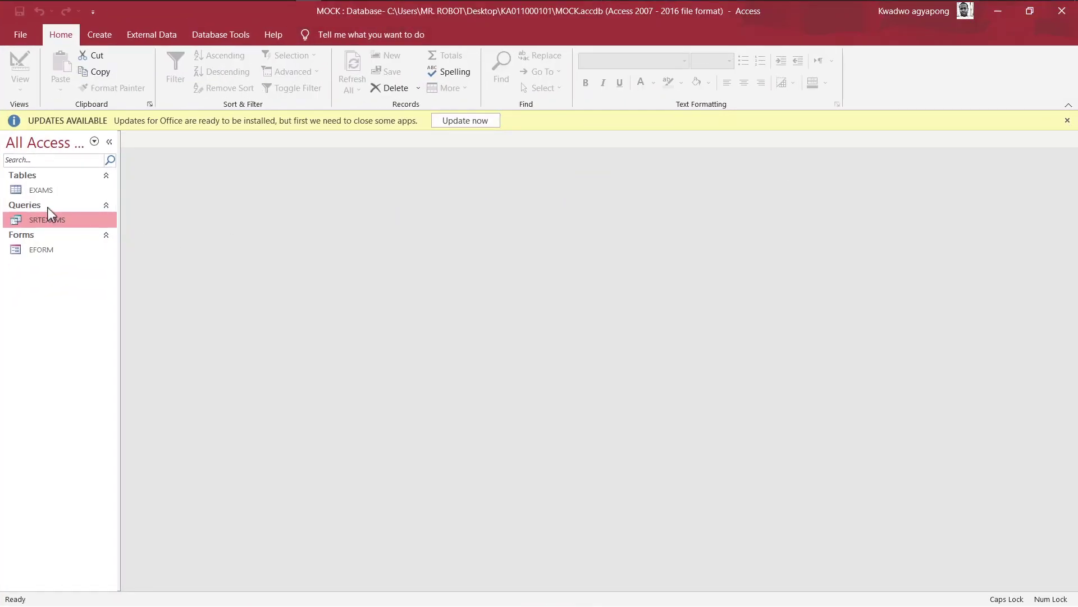
Step: Open the EXAMS table, SRTEXAMS query and EFORM form to verify them, then close Access
double_click(35, 191)
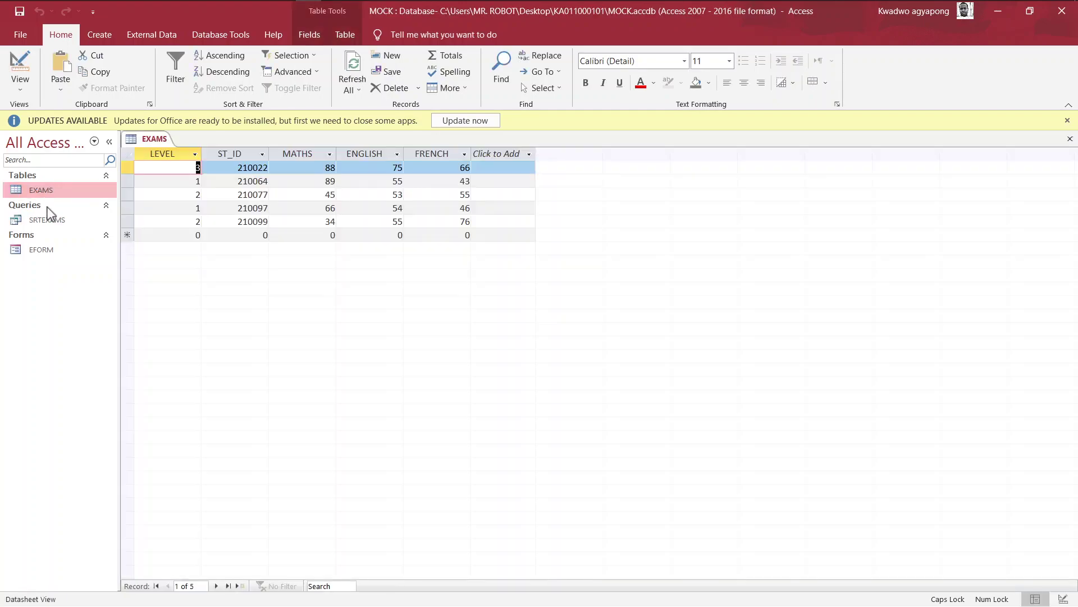
left_click(48, 220)
double_click(48, 220)
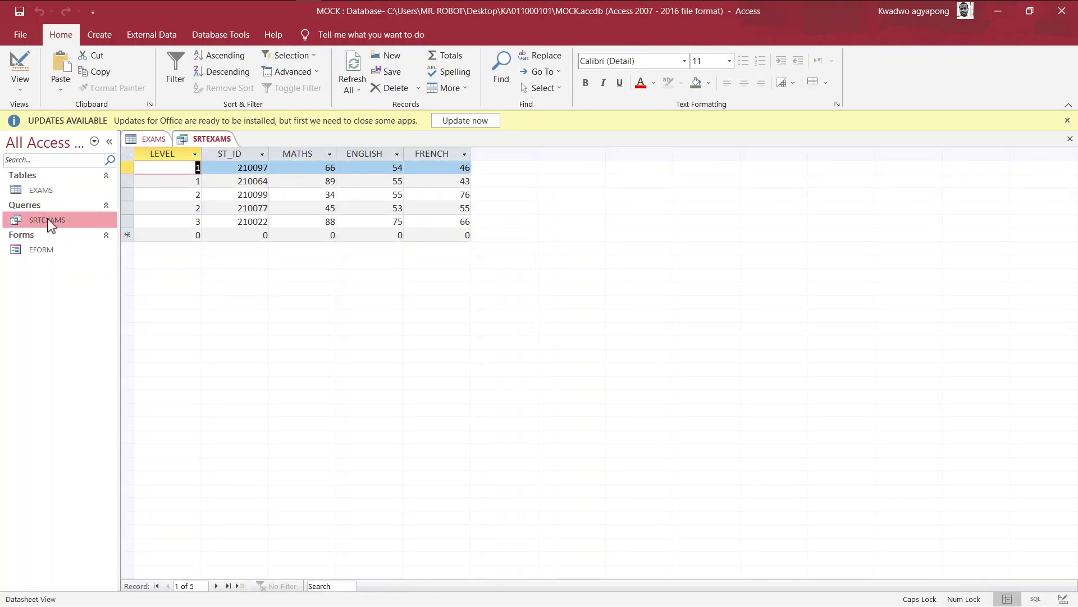
left_click(49, 250)
double_click(48, 250)
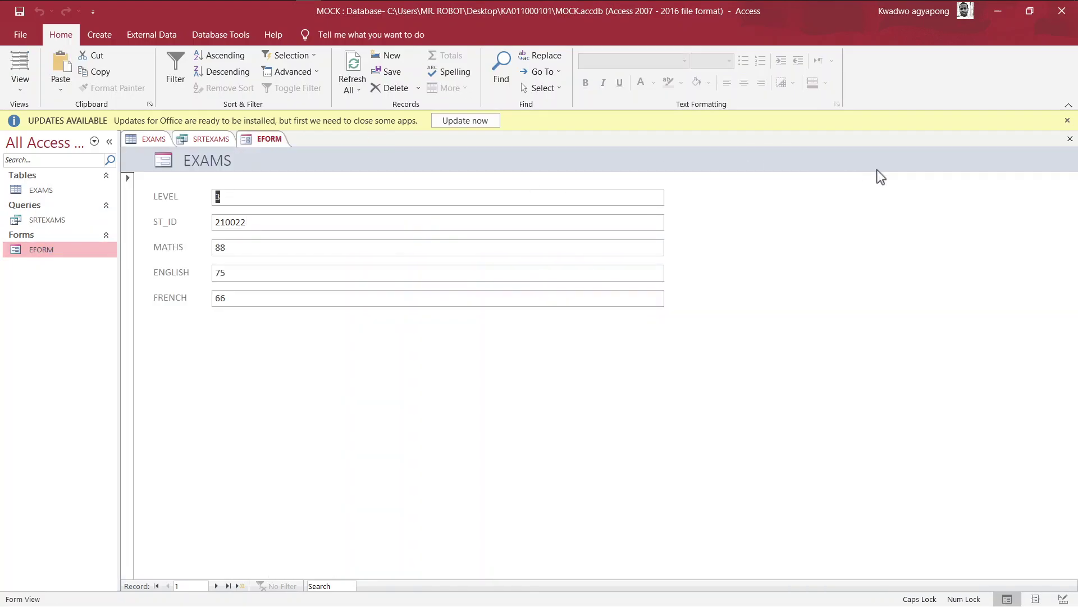
left_click(1067, 122)
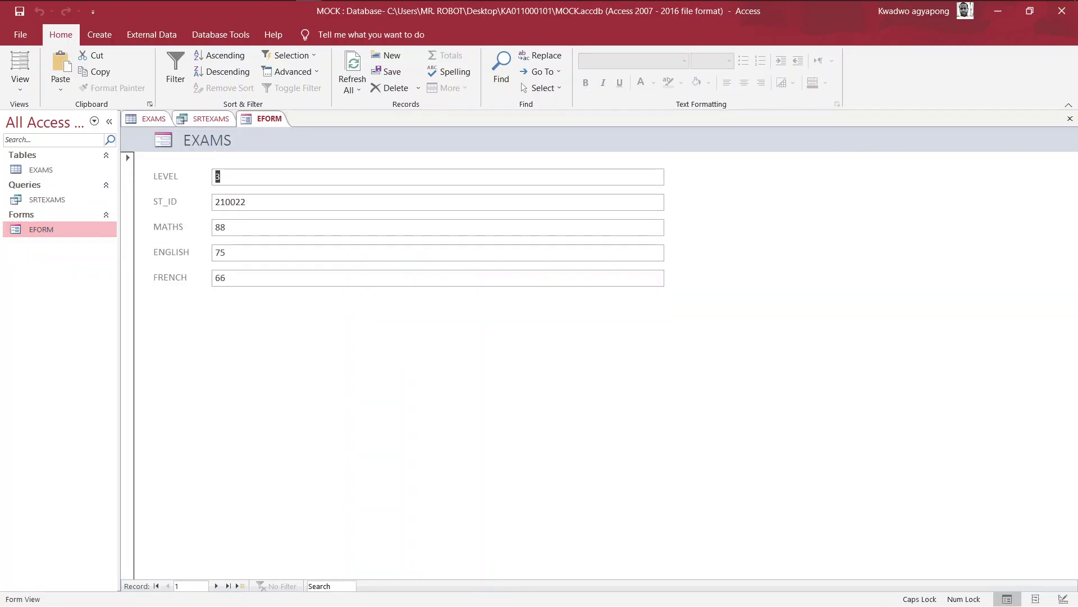
double_click(76, 202)
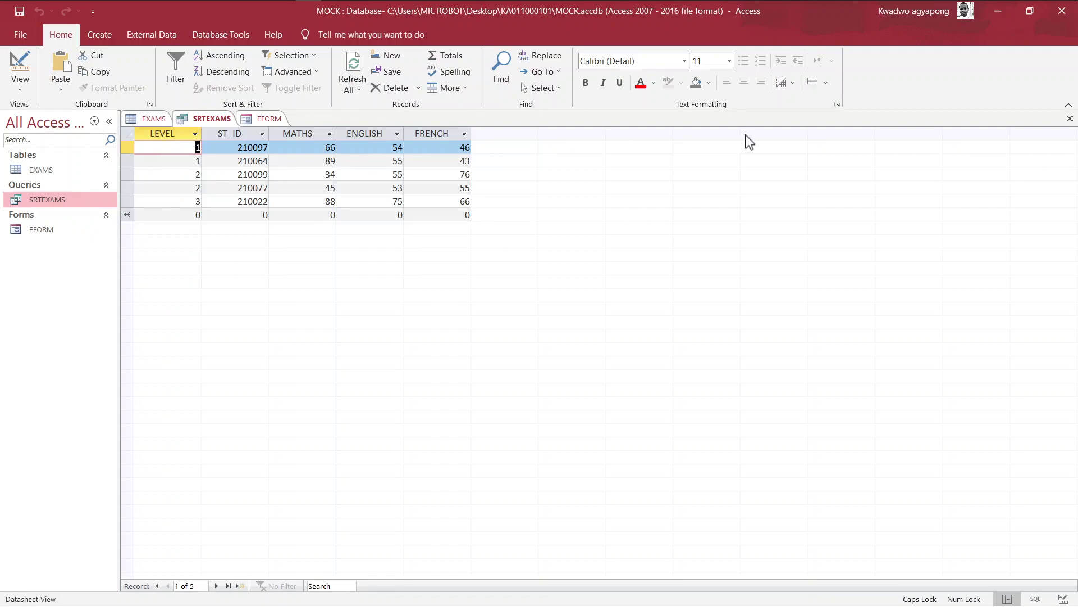
left_click(1056, 12)
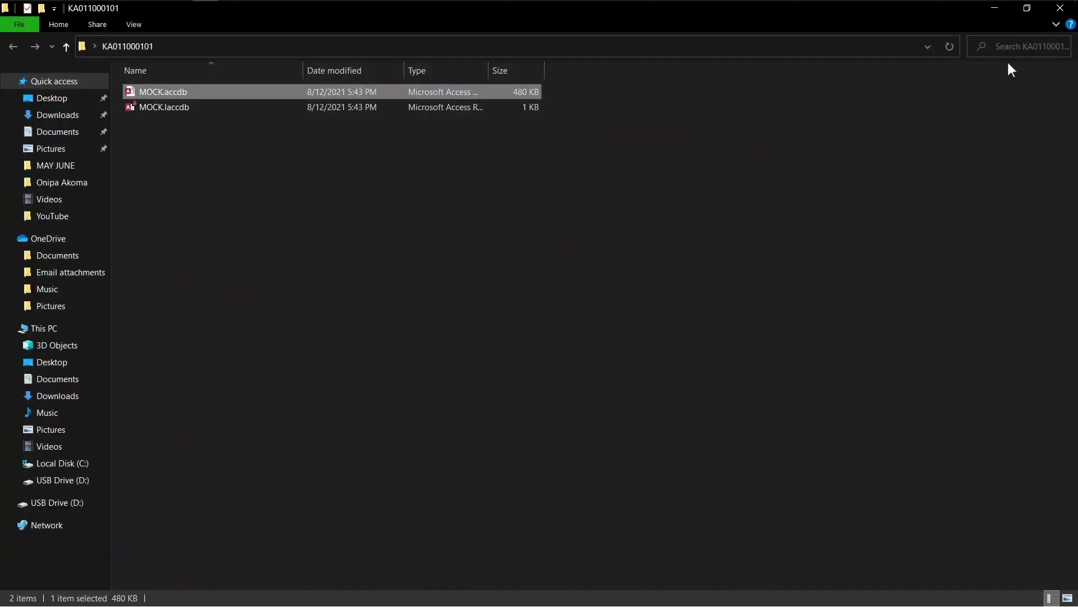
Step: Close the KA011000101 File Explorer window
left_click(1061, 7)
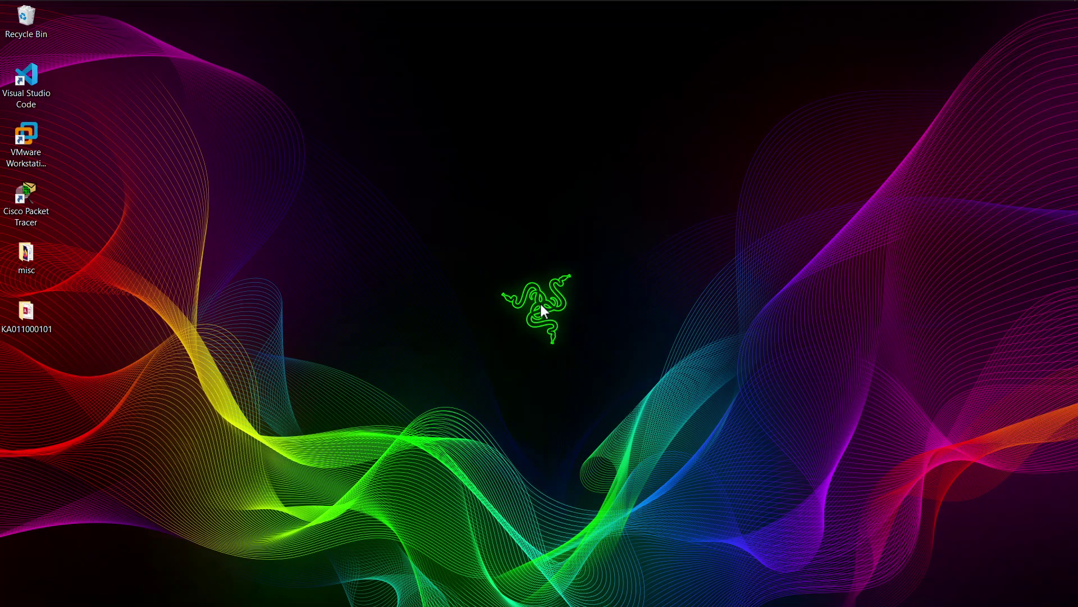